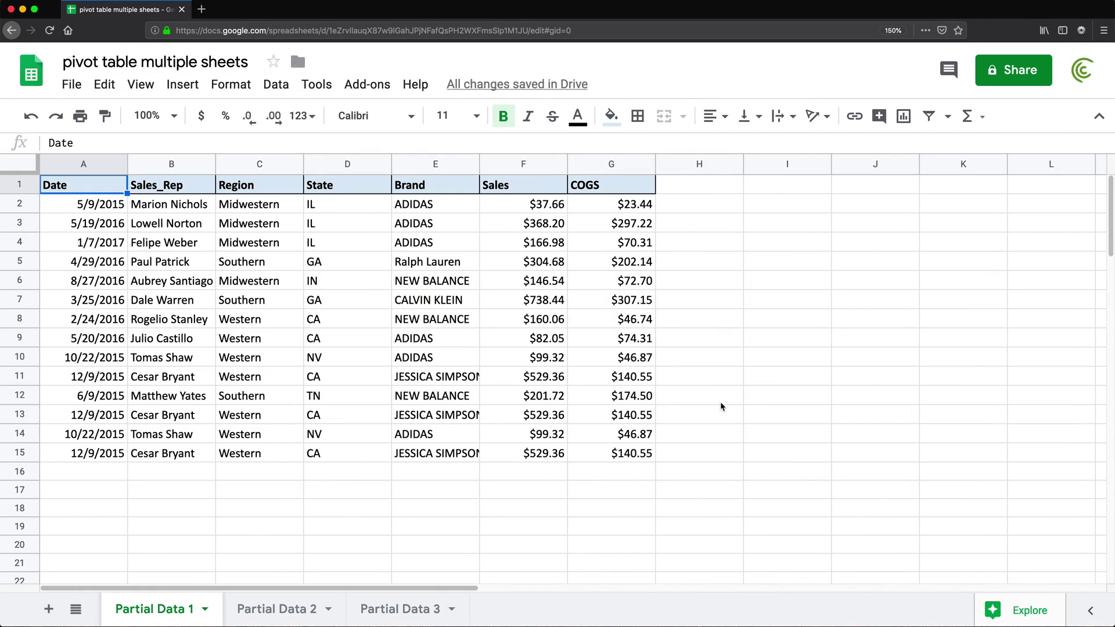
- Look through the Partial Data 1, Partial Data 2 and Partial Data 3 sheets to compare their column layouts
click(264, 610)
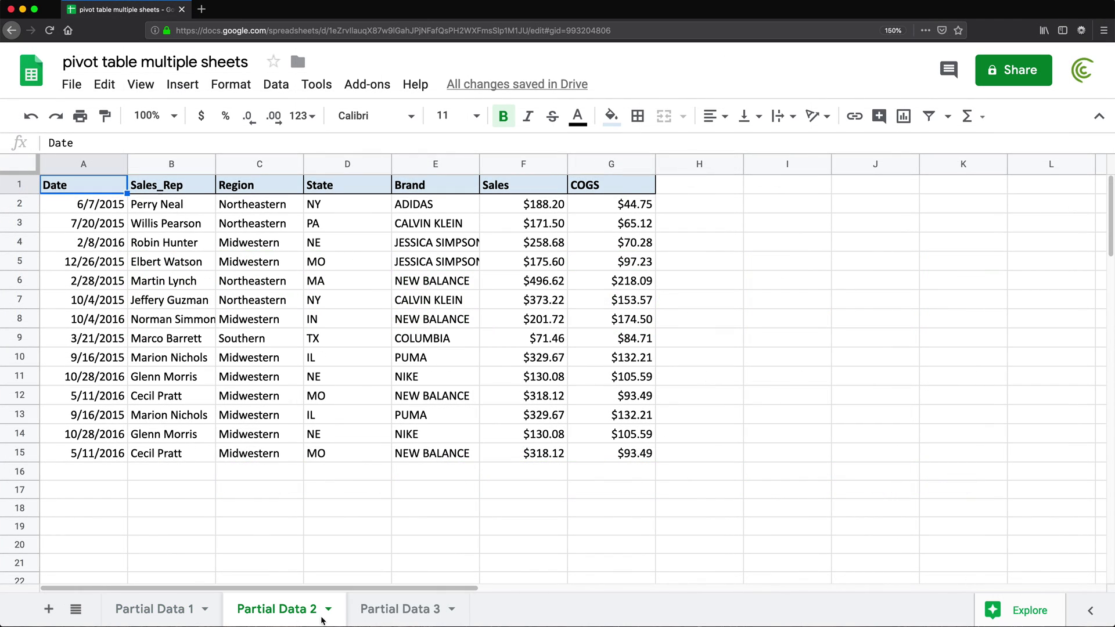
click(389, 621)
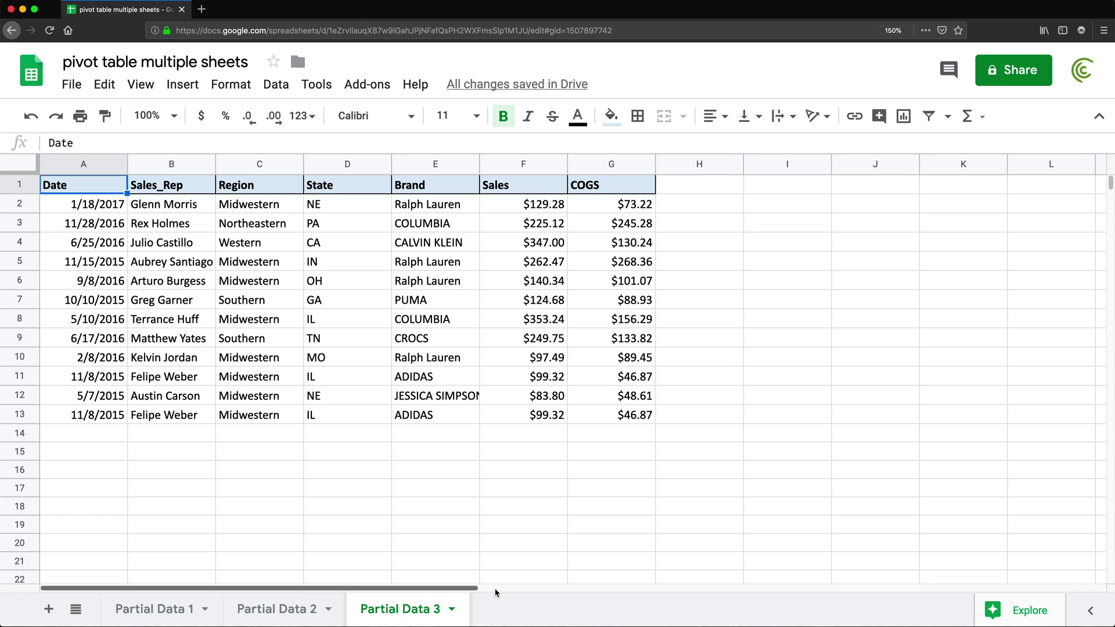
click(161, 621)
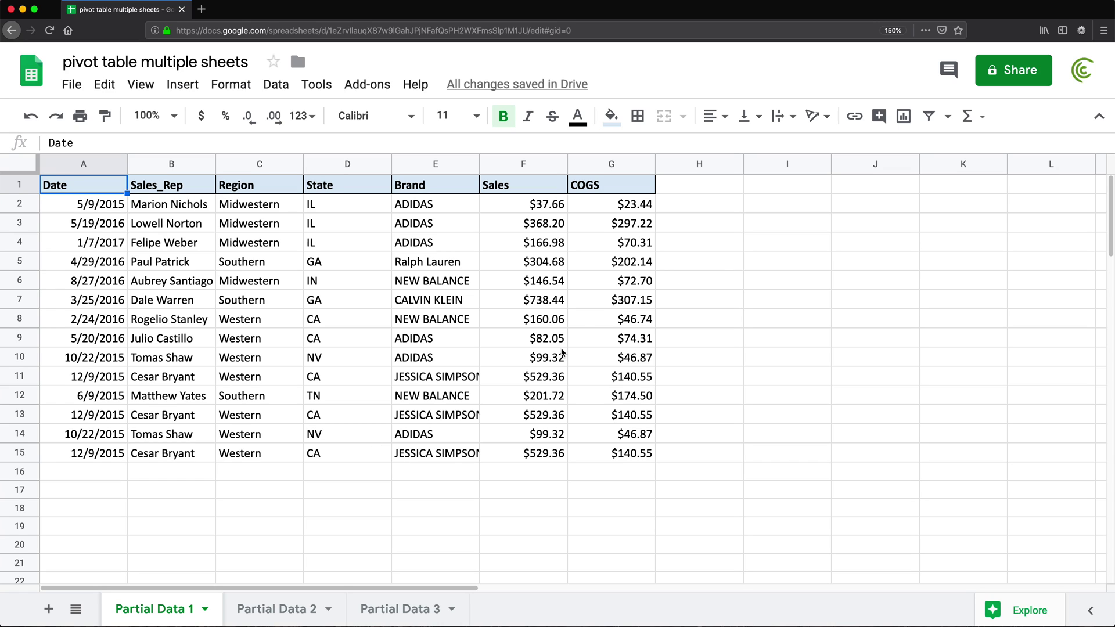
click(276, 612)
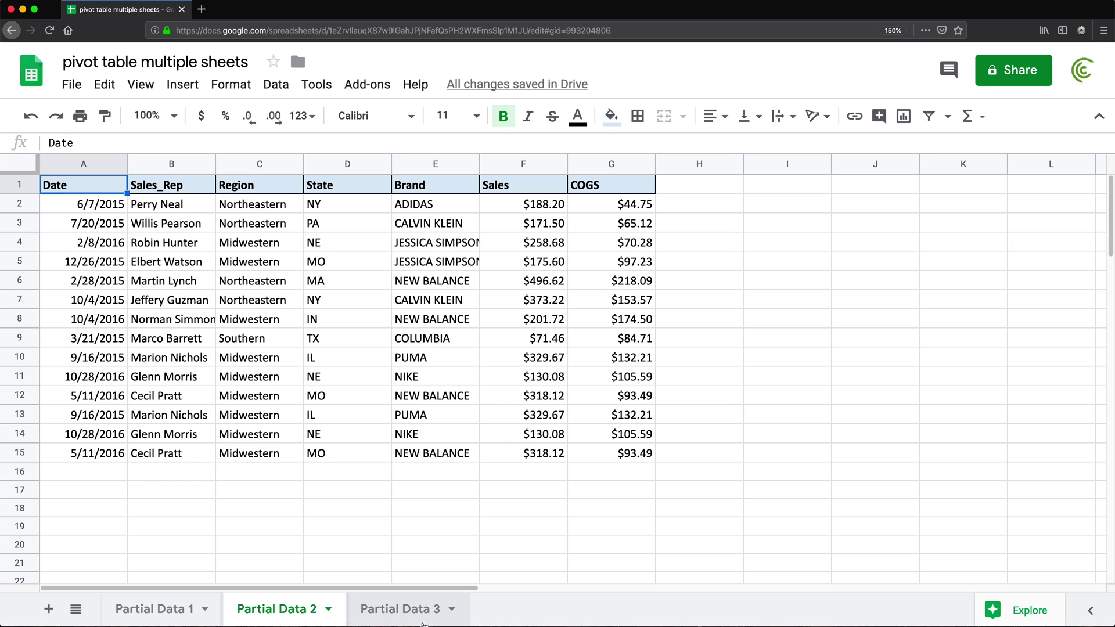
click(405, 621)
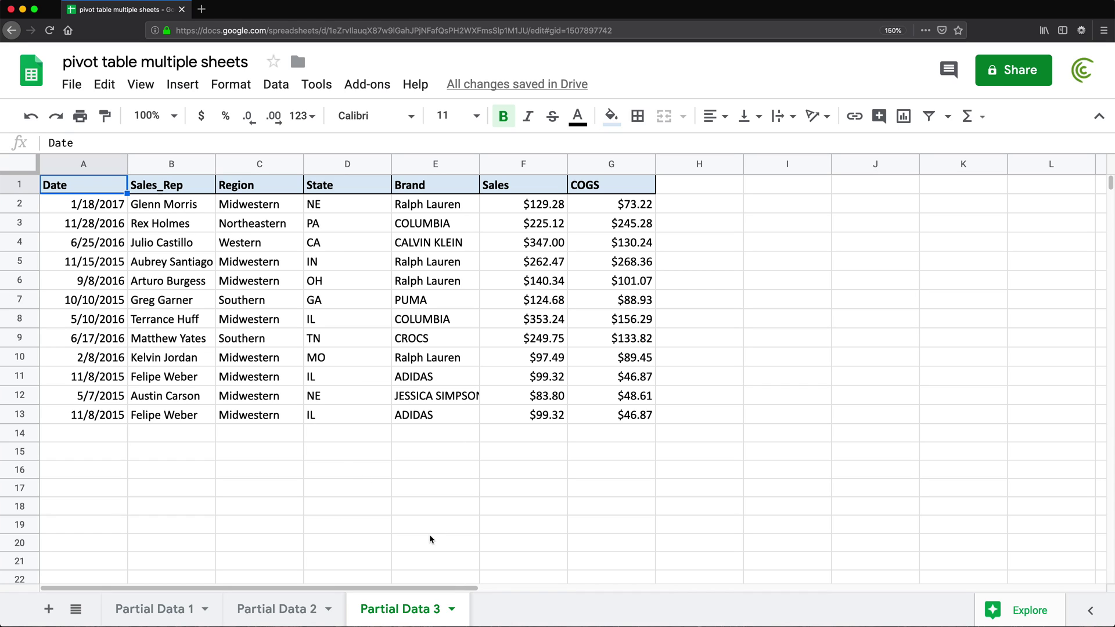
- Add a new sheet and name it Combined
click(49, 609)
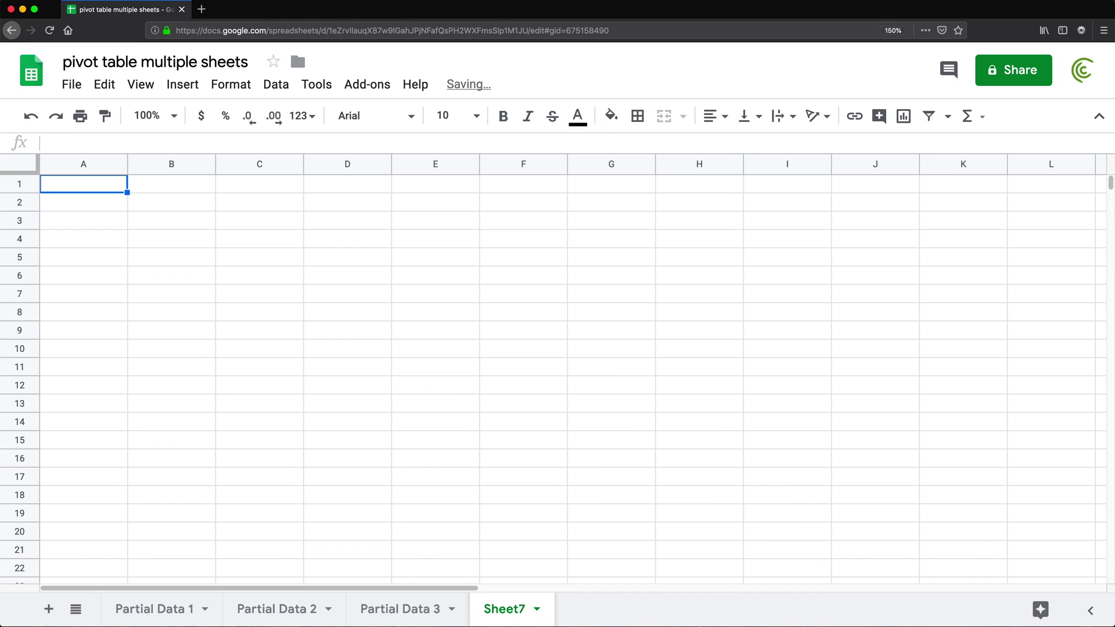
double_click(499, 610)
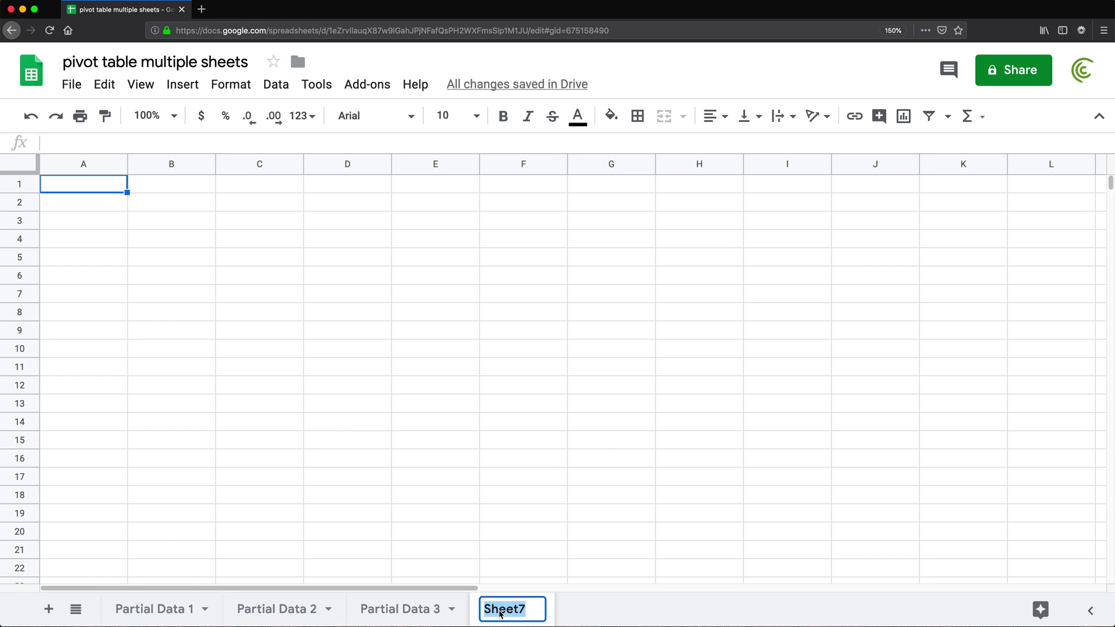
text(Com)
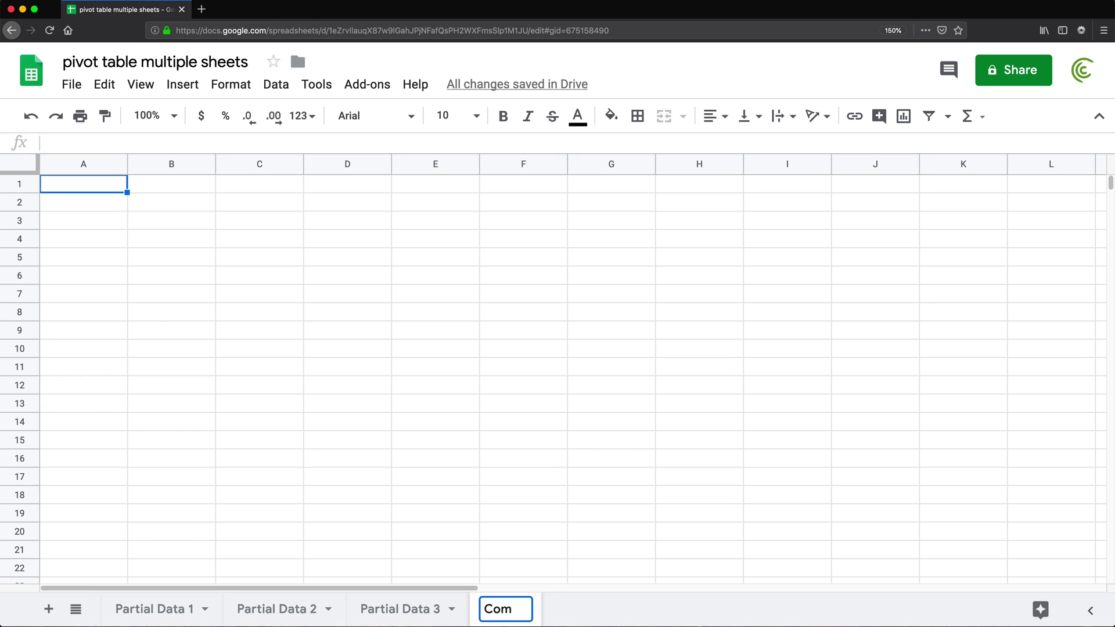
text(bined)
key(Return)
key(super+plus)
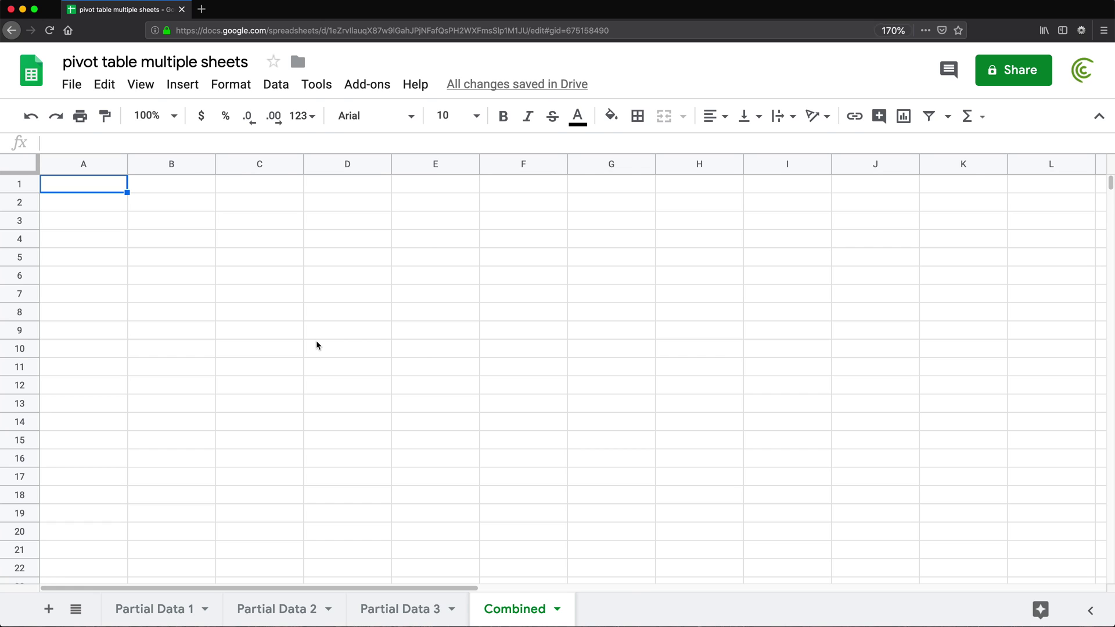
key(super+plus)
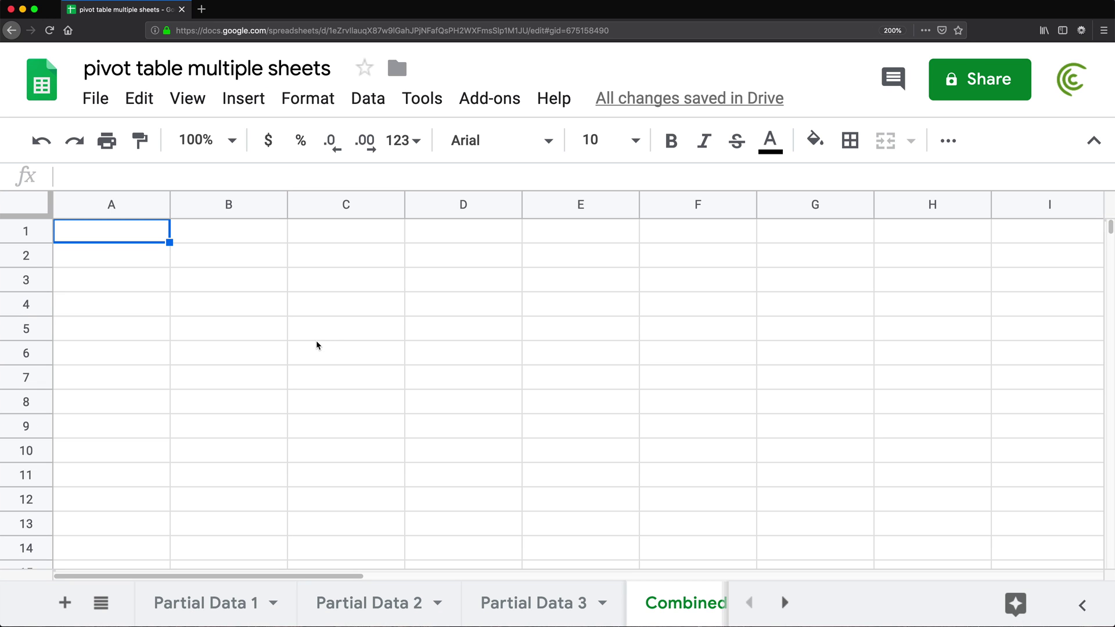
- Copy the header row A1:G1 from Partial Data 1 into row 1 of the Combined sheet
click(219, 603)
click(418, 604)
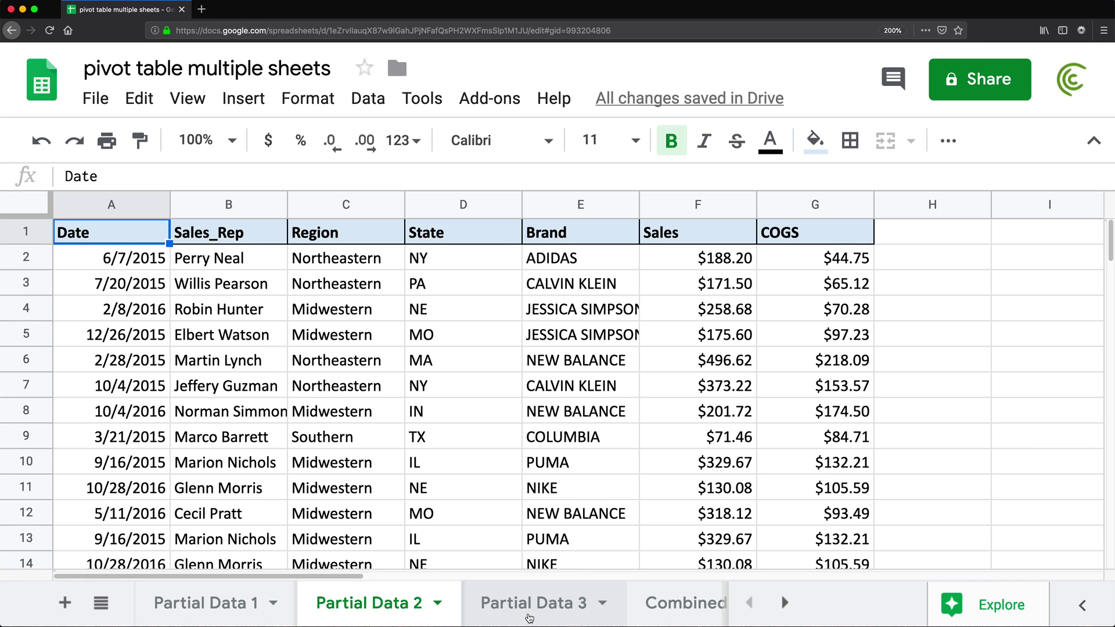
click(529, 617)
click(209, 603)
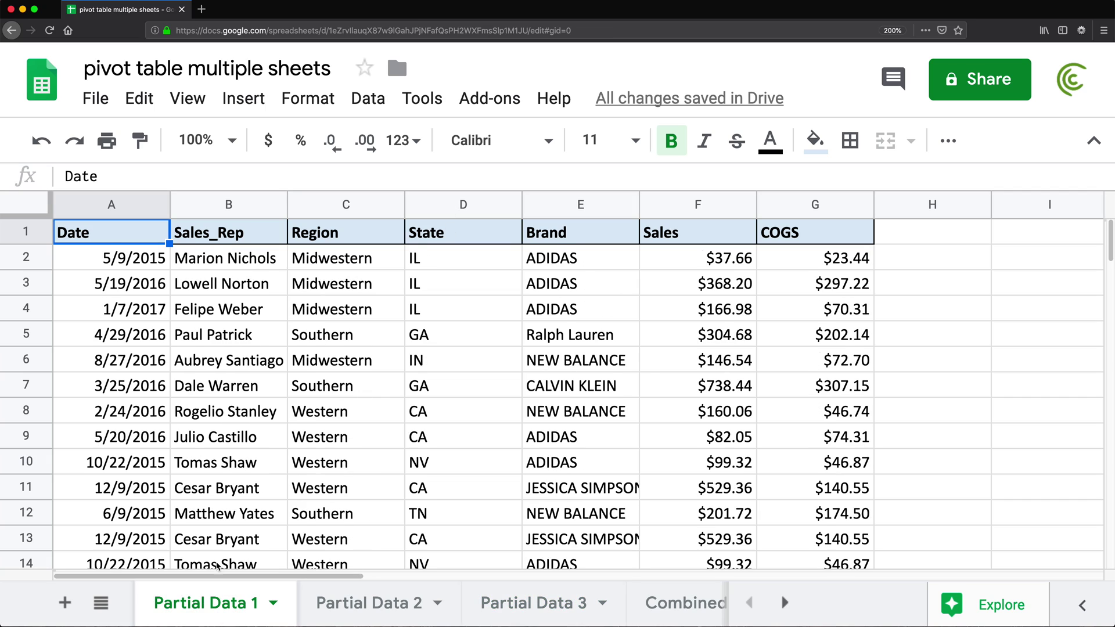
click(129, 230)
drag(129, 230, 807, 235)
key(cmd+c)
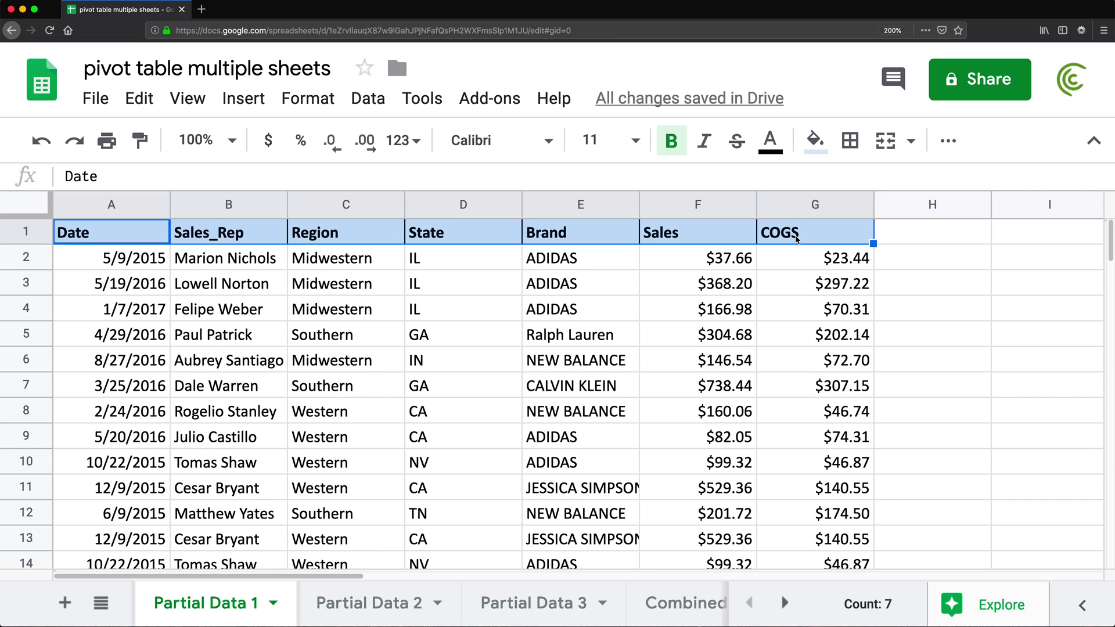
click(673, 603)
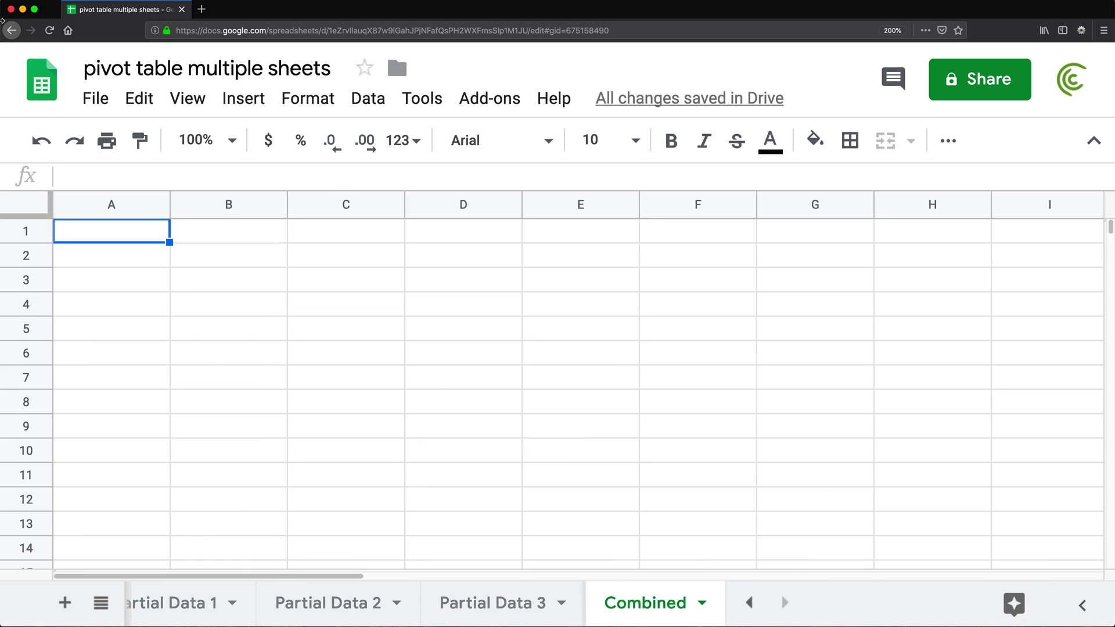
click(112, 231)
key(cmd+v)
click(113, 256)
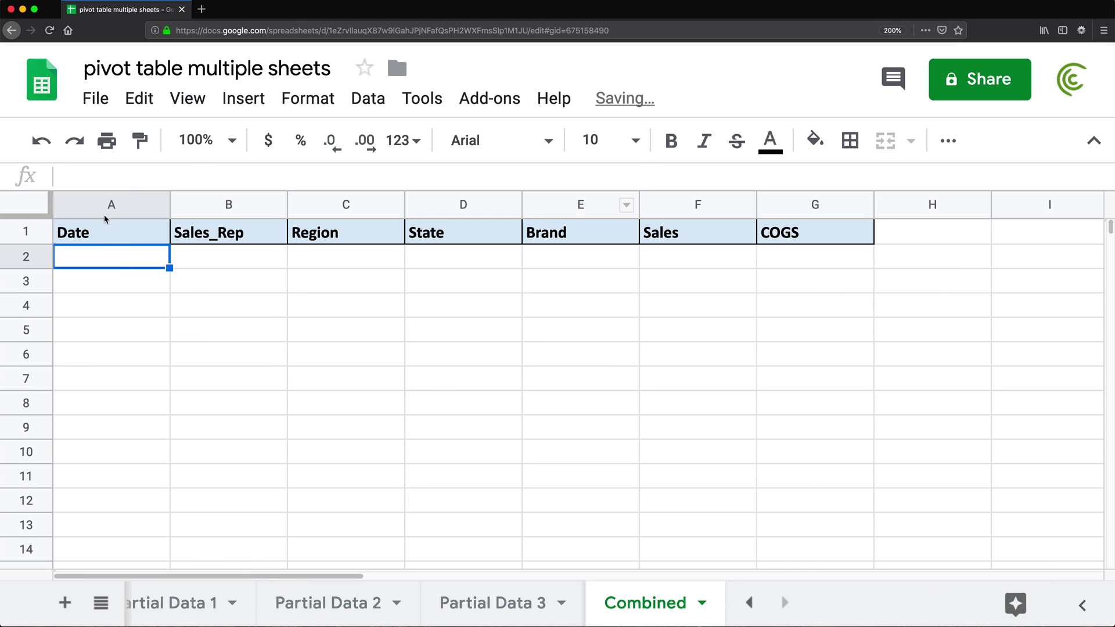
click(174, 603)
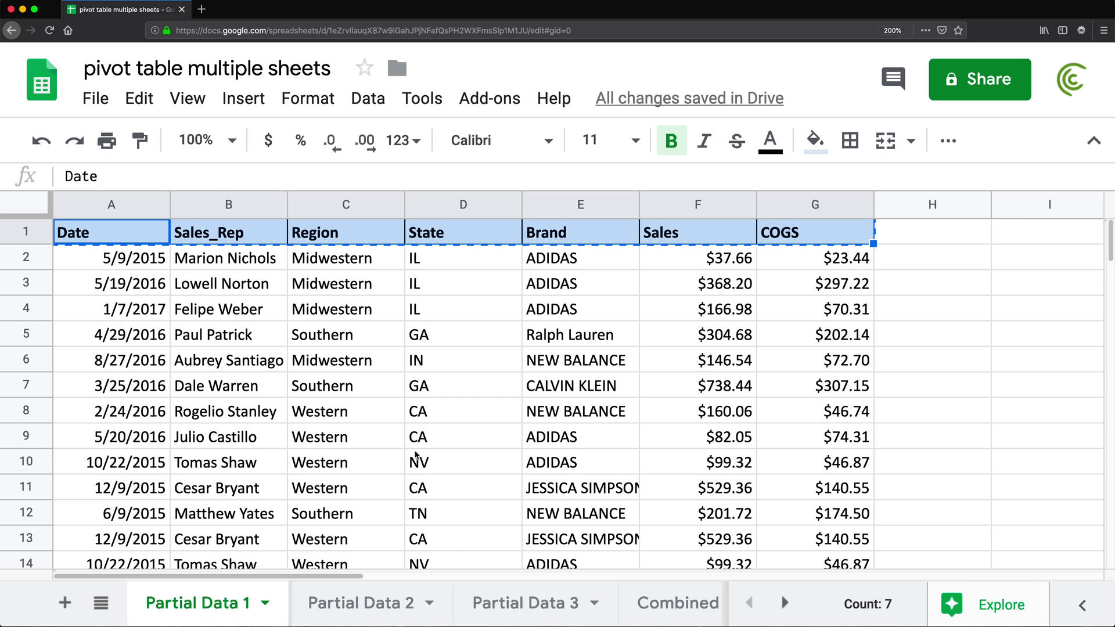
drag(130, 271, 813, 411)
click(679, 604)
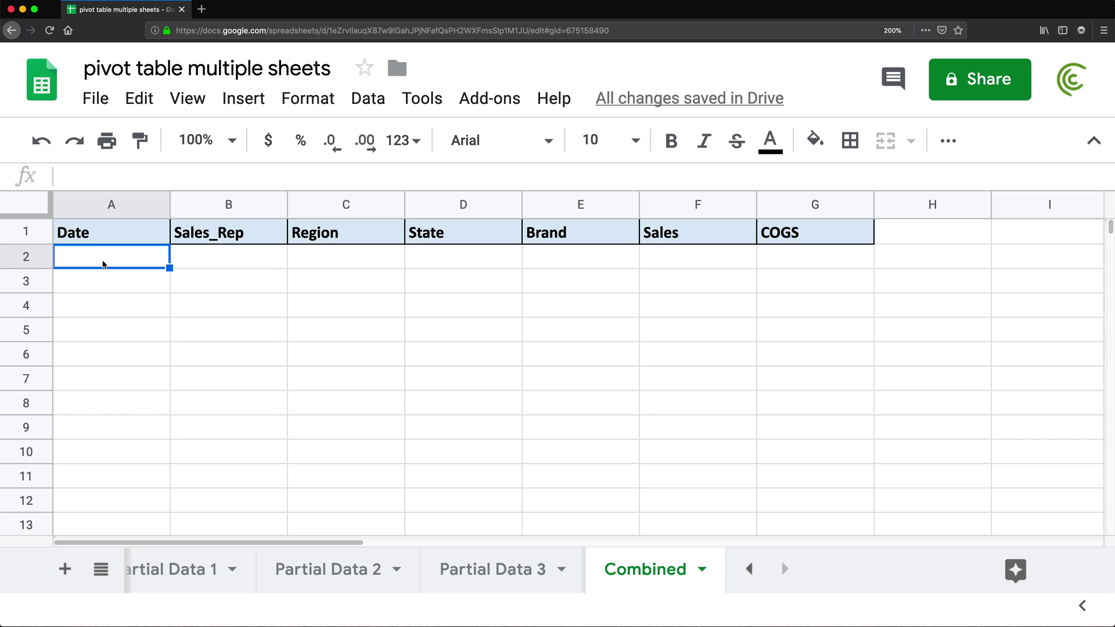
- Start an array formula in cell A2 of Combined with ={'Partial Data 1'!A2:G15; as its first range
key(super+minus)
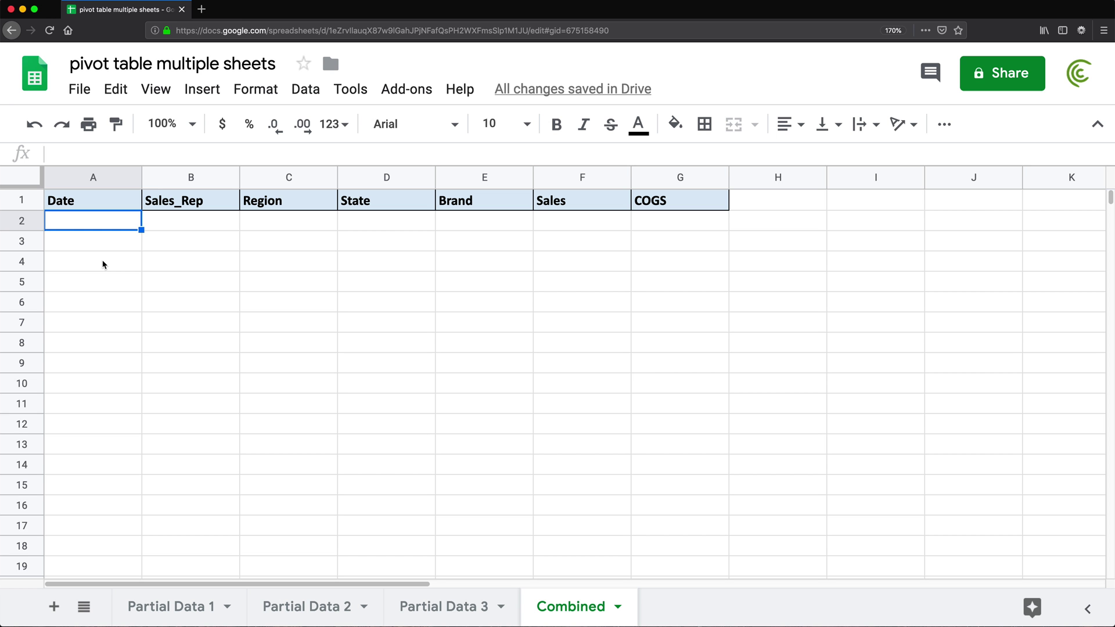
text(={)
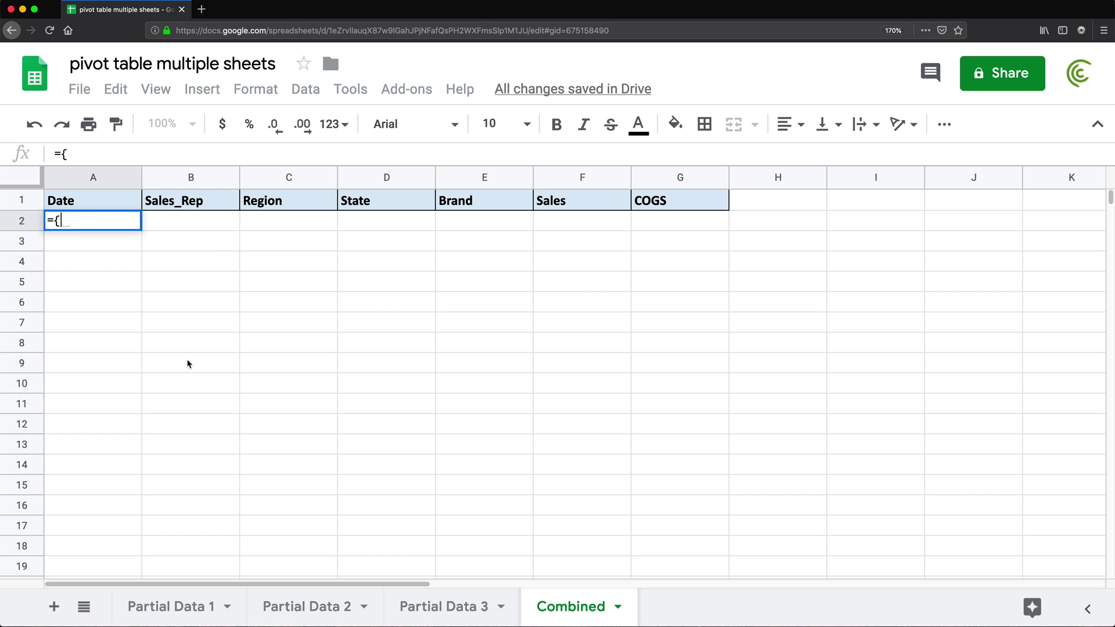
click(186, 608)
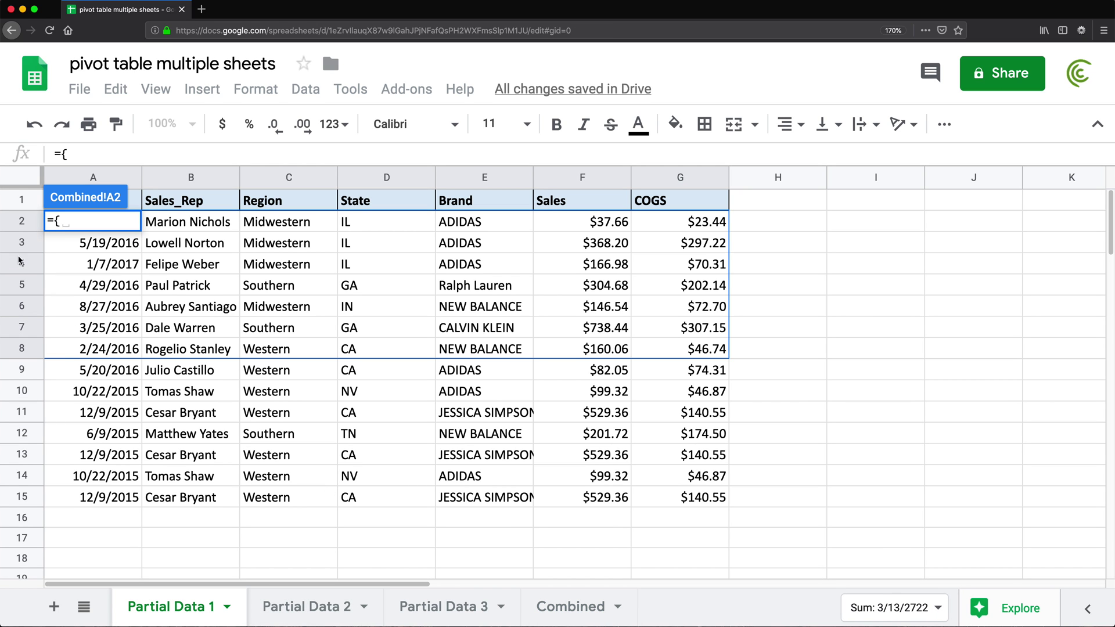
drag(665, 220, 64, 496)
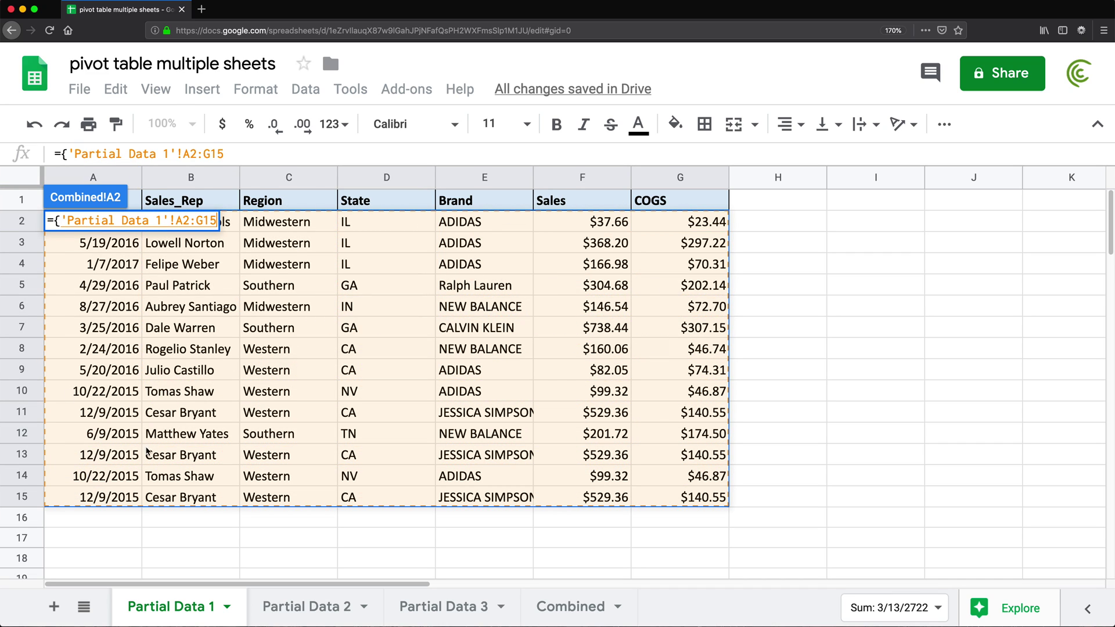
click(214, 220)
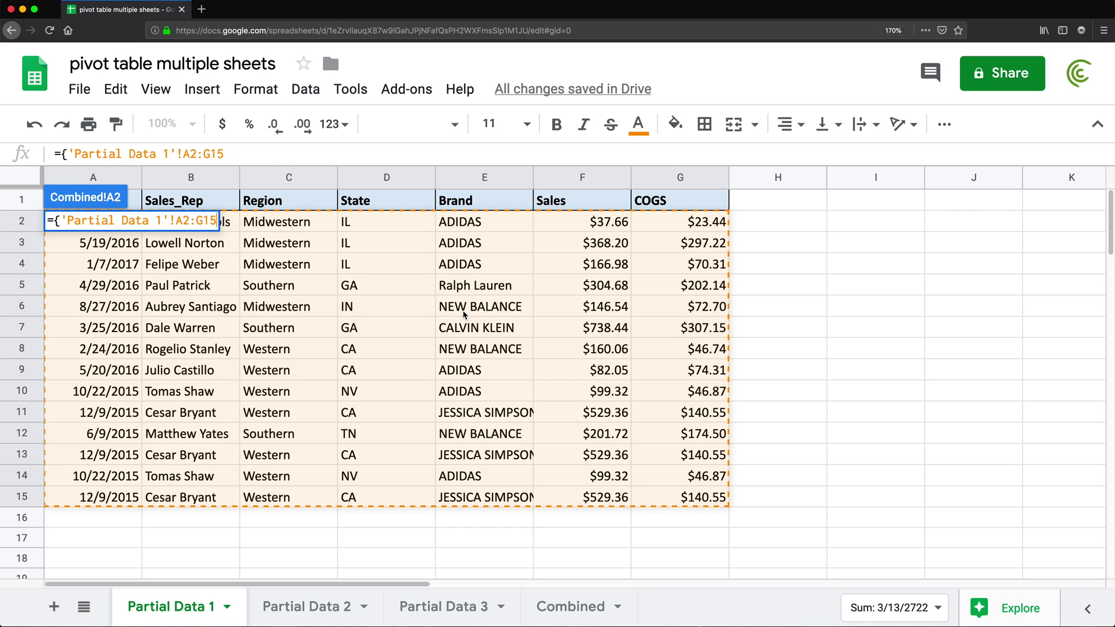
text(;)
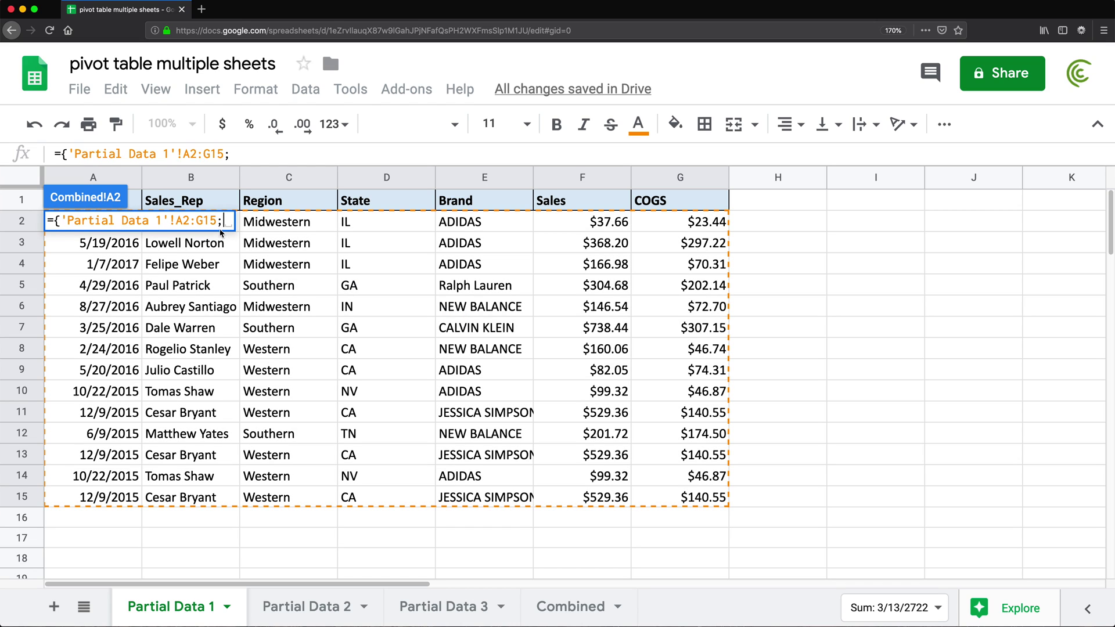
- Add the range 'Partial Data 2'!A2:G15 to the array formula, followed by a semicolon
click(321, 617)
click(695, 225)
drag(616, 247, 108, 495)
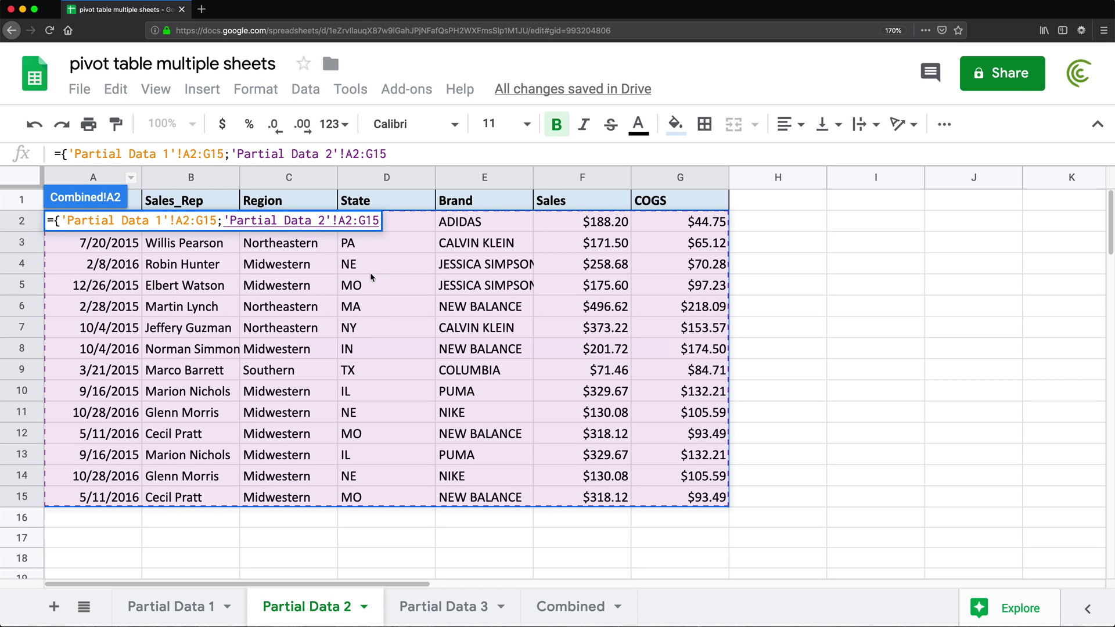
text(;)
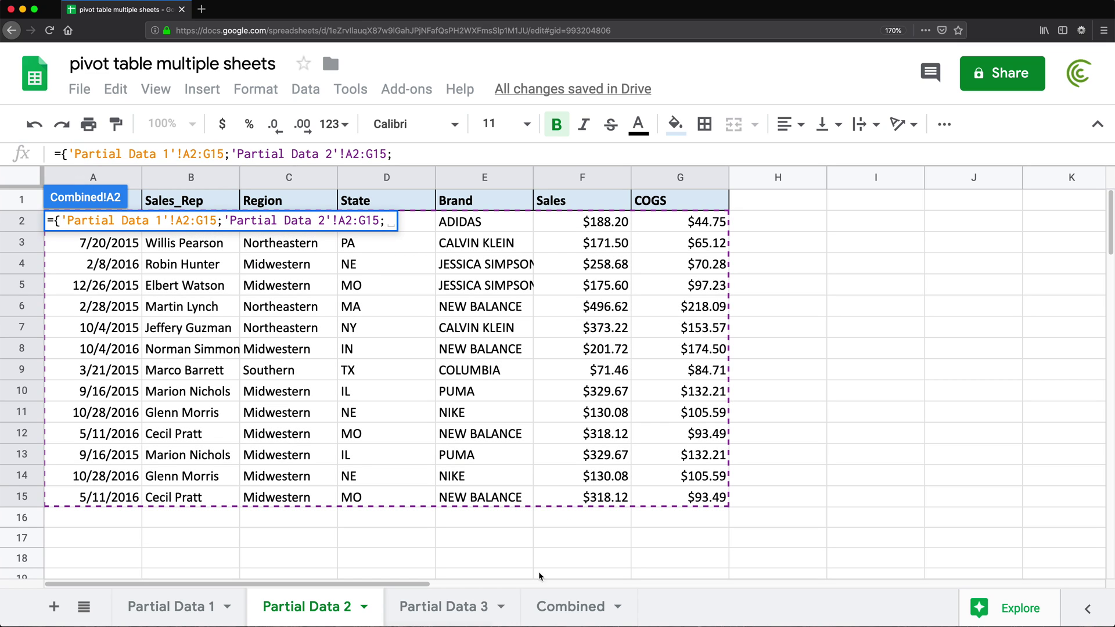
- Add the range 'Partial Data 3'!A2:G13 to the array formula, close it with a curly brace and enter it
click(467, 621)
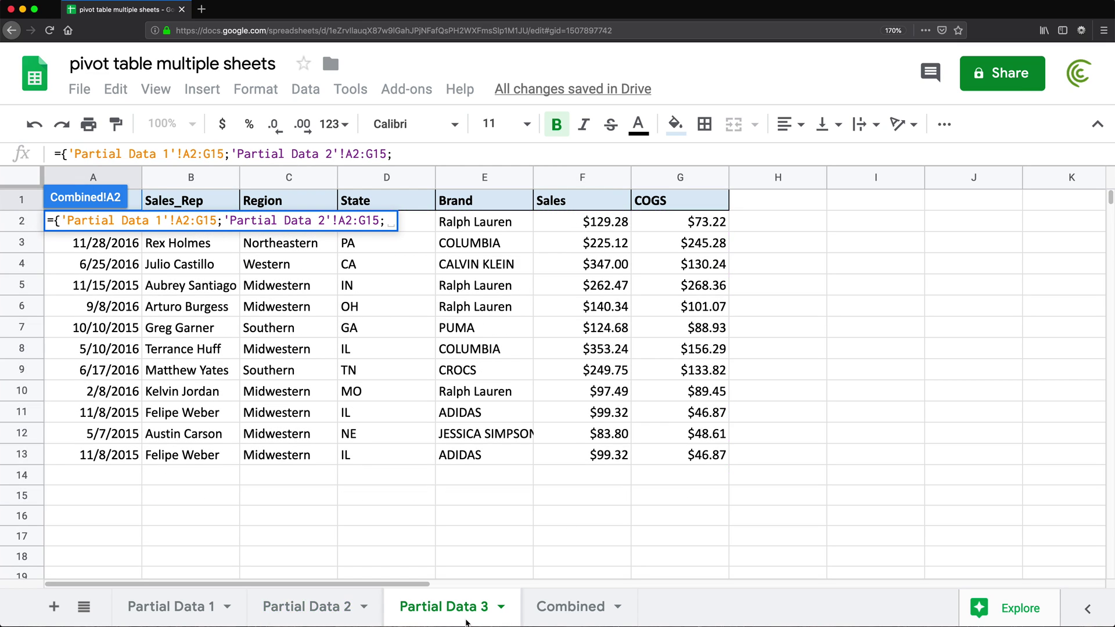
drag(685, 457, 25, 289)
drag(35, 238, 94, 225)
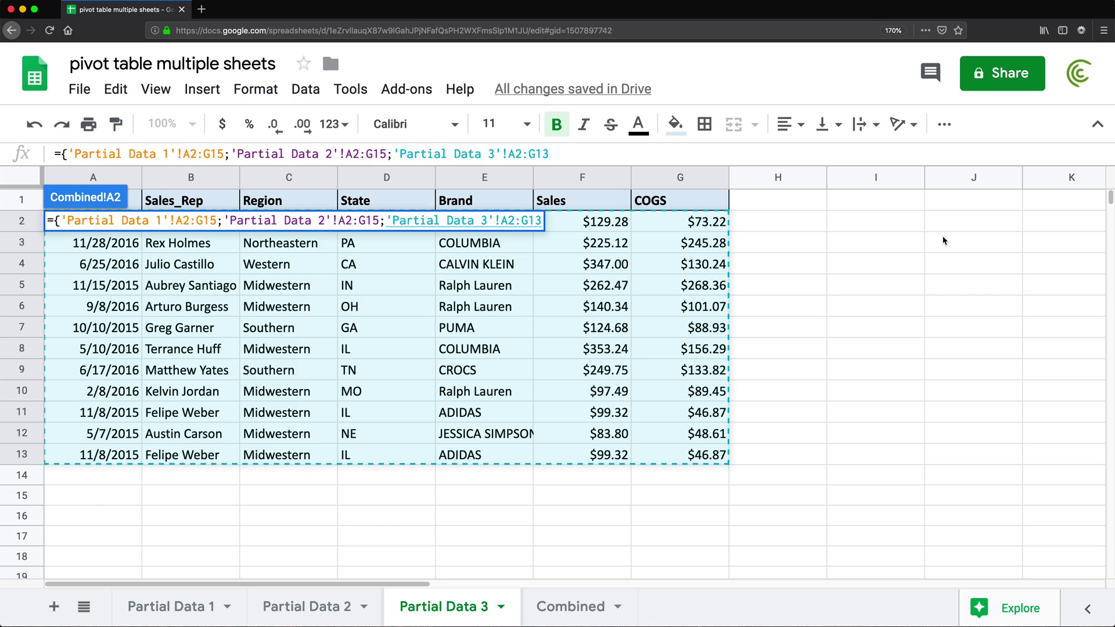
text(})
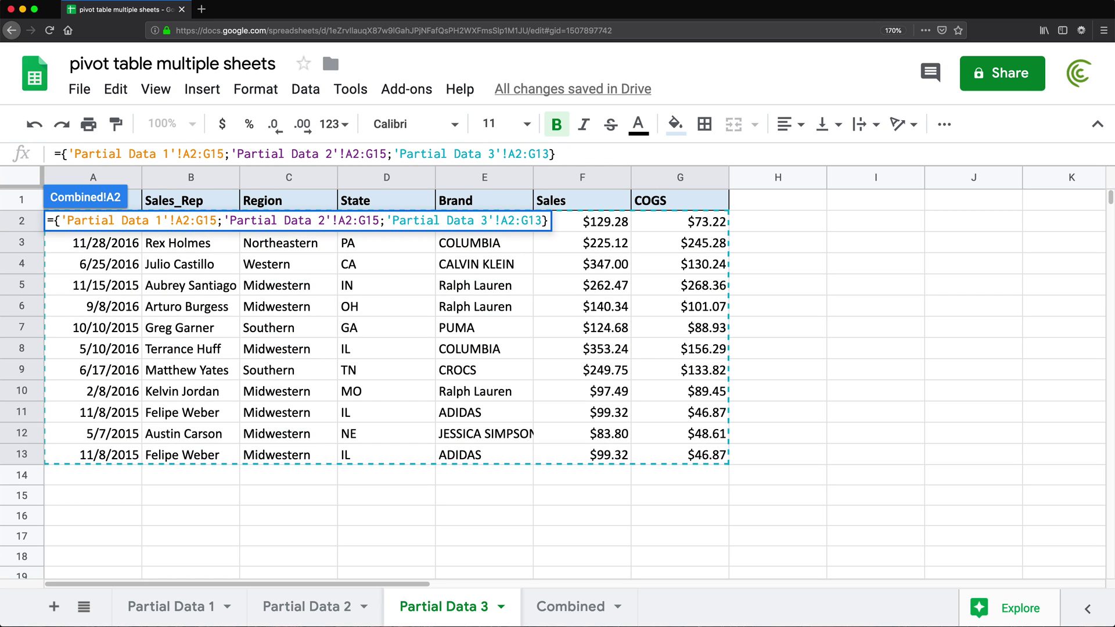
key(Return)
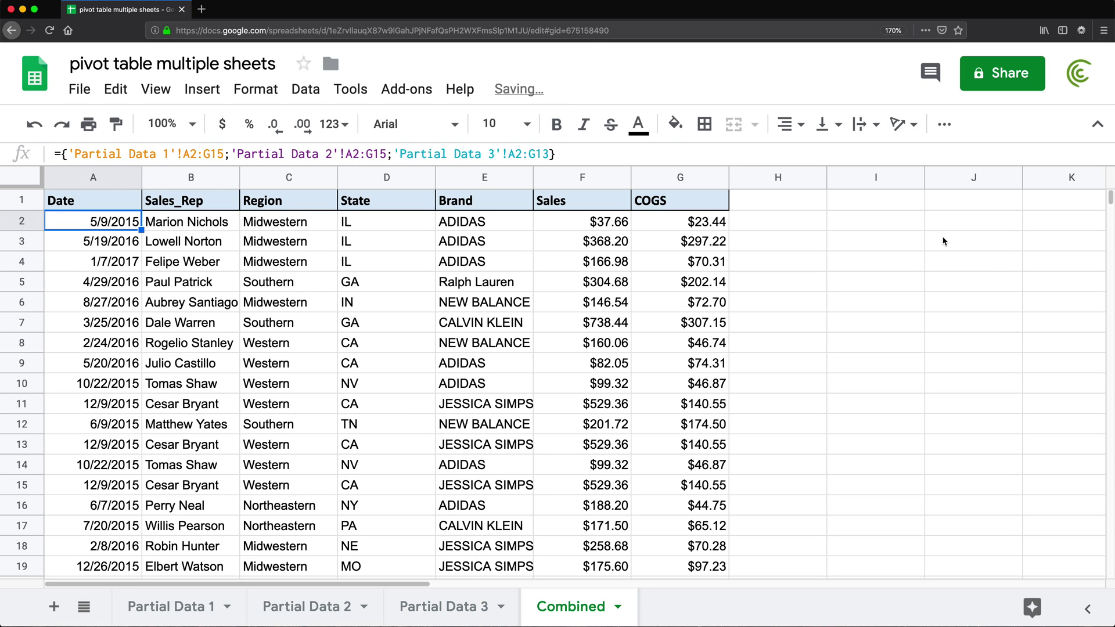
- Examine the stacked rows on the Combined sheet and compare them with the three Partial Data sheets
scroll(556, 273, down, 8)
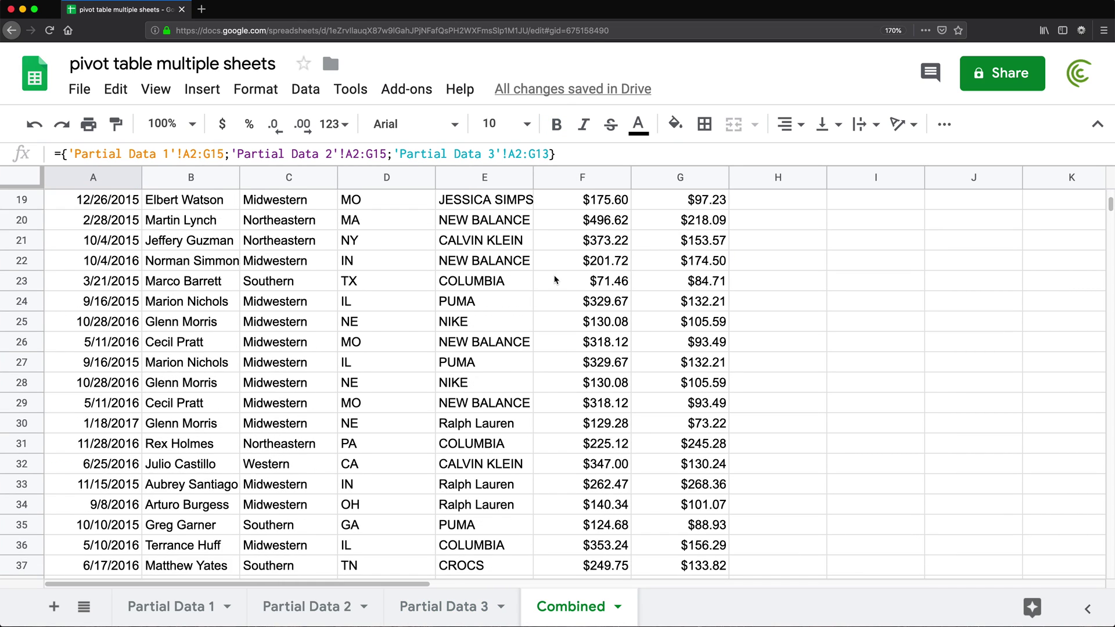
scroll(552, 282, up, 1)
scroll(553, 282, down, 2)
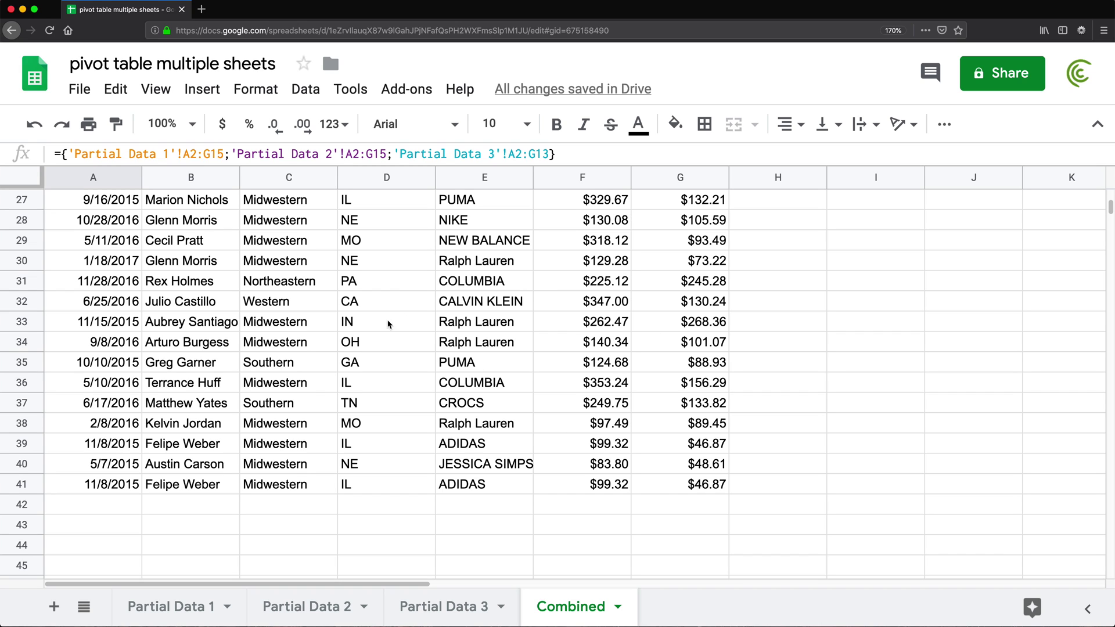
scroll(197, 464, up, 8)
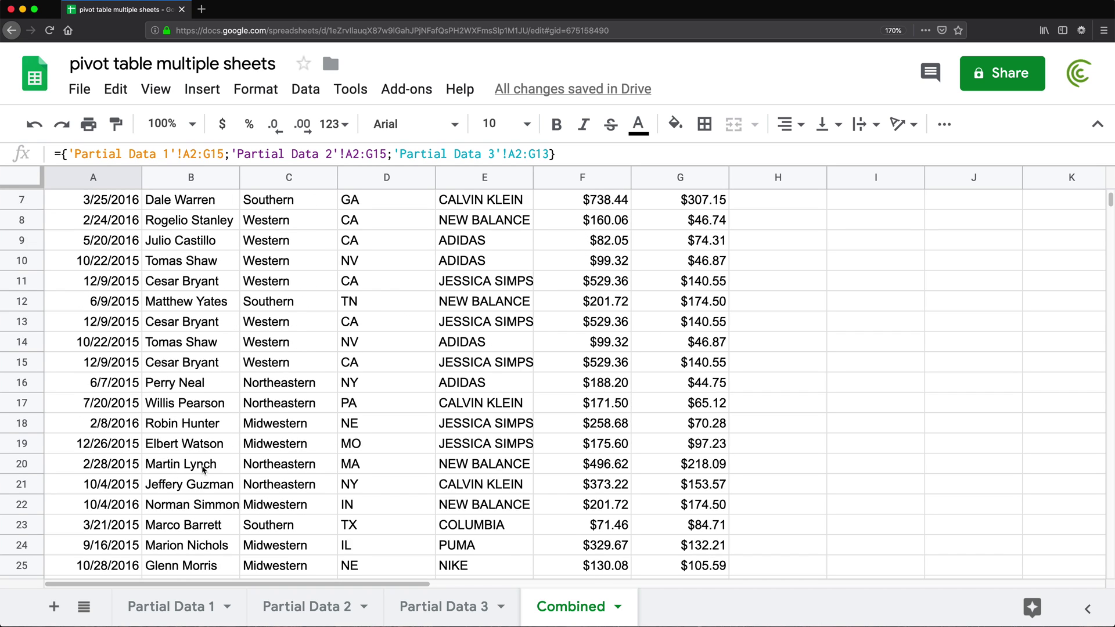
click(172, 607)
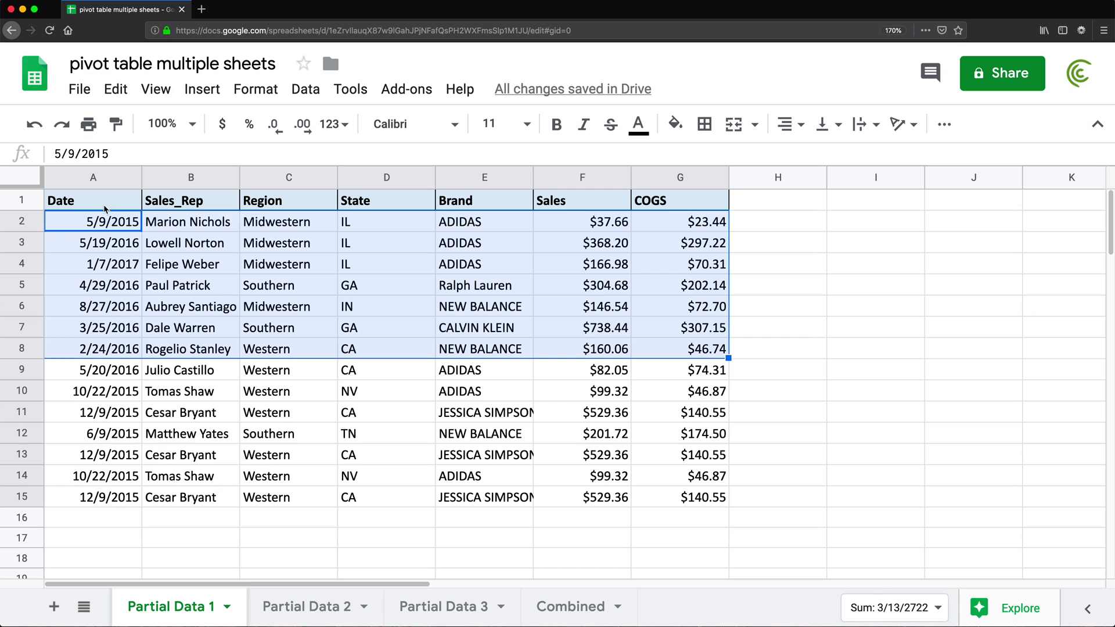
click(135, 498)
click(331, 613)
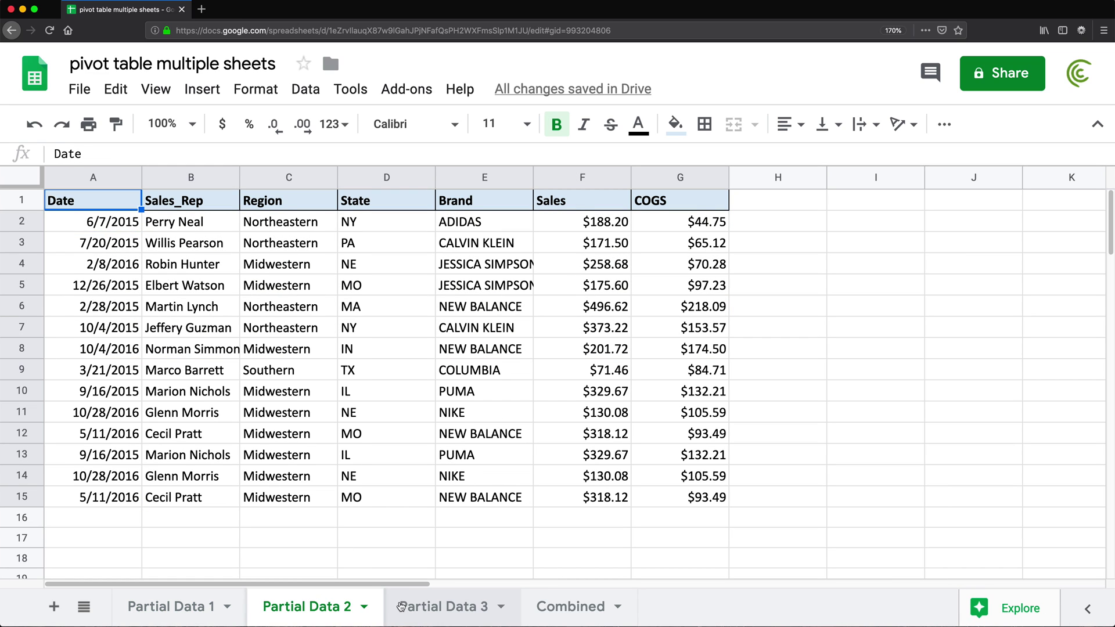
click(464, 609)
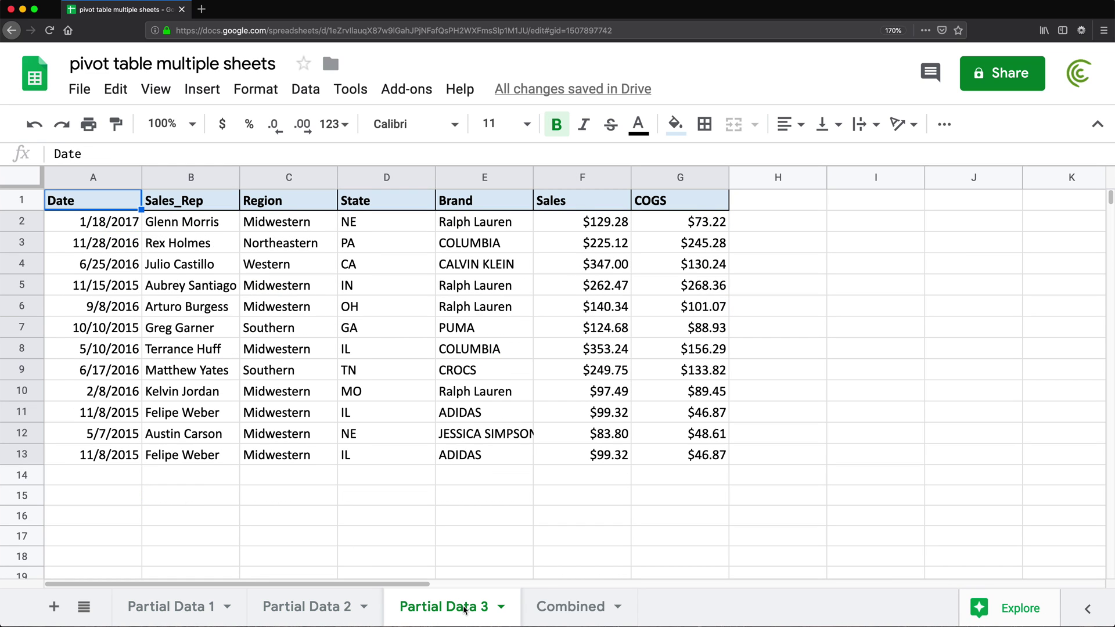
- Review the Combined rows, the first empty row below the Partial Data 1 records, and the end of the Partial Data 2 records
click(587, 604)
scroll(496, 395, down, 3)
scroll(496, 407, up, 3)
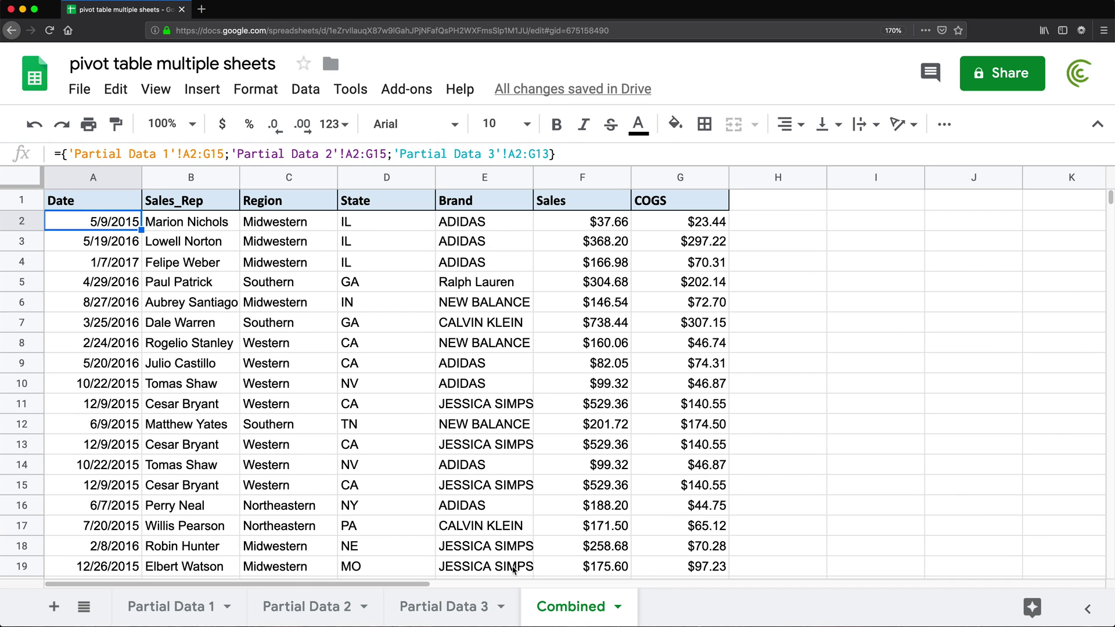
click(173, 607)
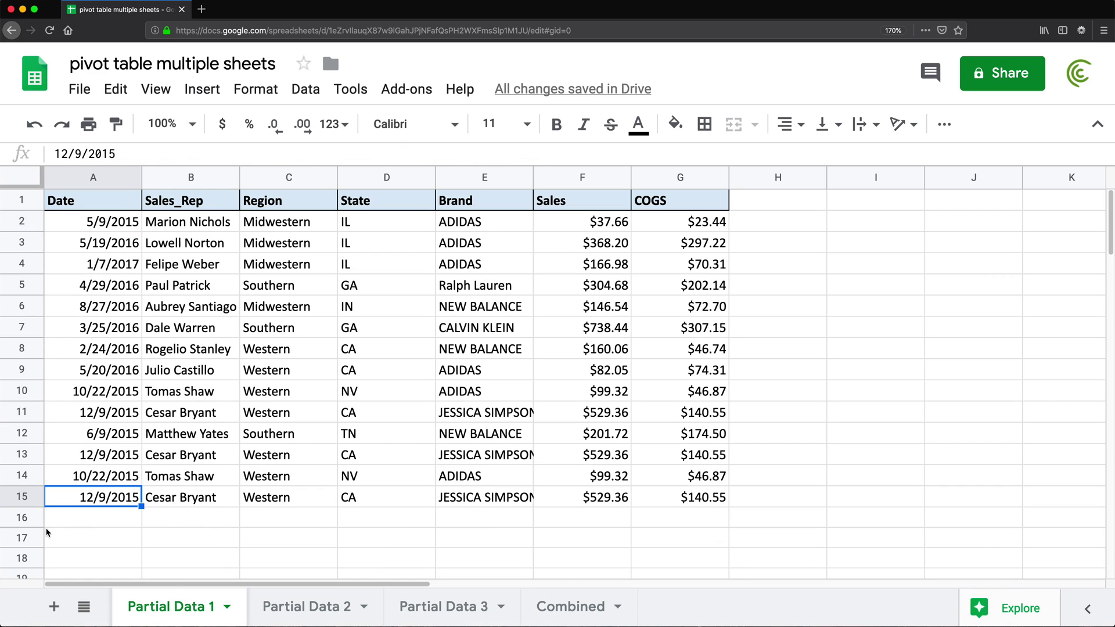
key(Down)
key(shift+Right)
key(shift+Right)
key(shift+Right)
key(shift+Right)
key(shift+Right)
key(shift+Right)
key(shift+Right)
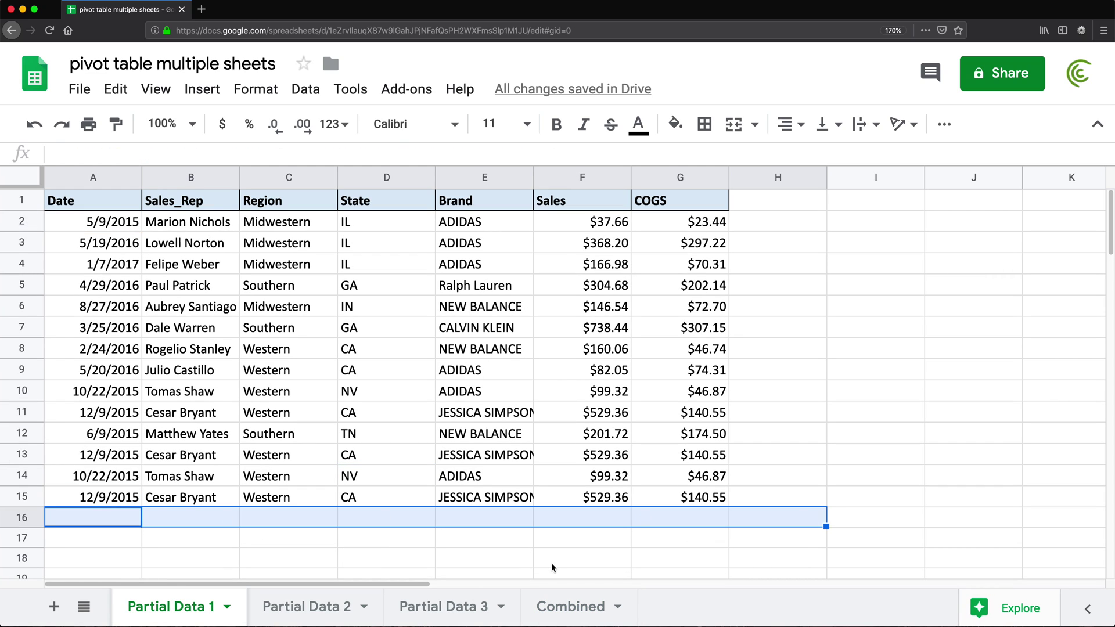
click(347, 604)
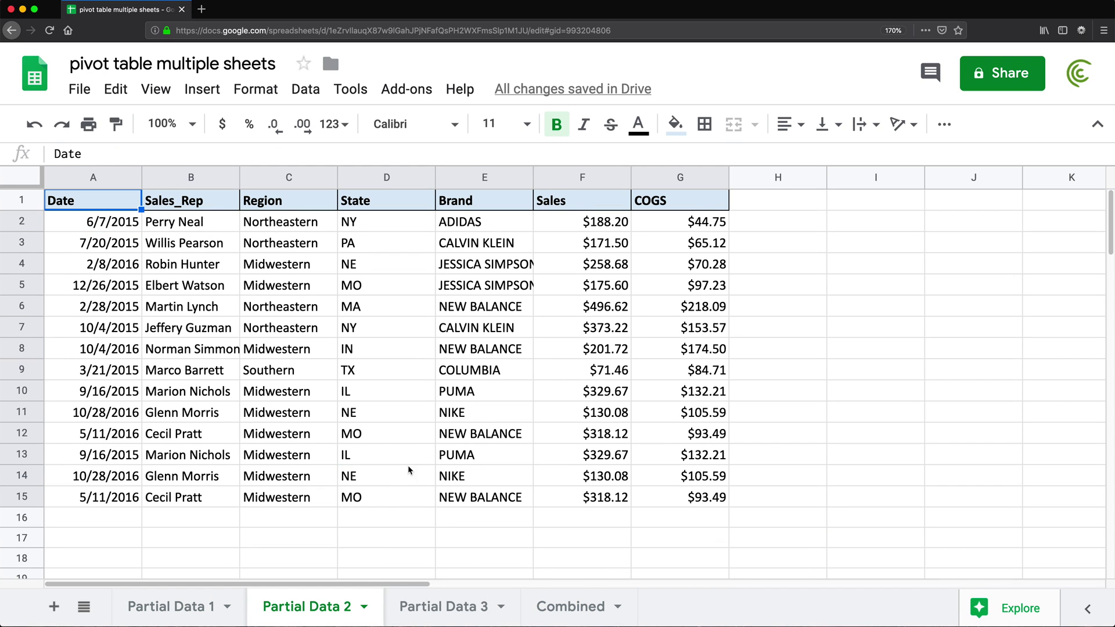
- Make all three ranges in the Combined sheet's A2 array formula open-ended by changing each to A2:G, and enter the formula
click(560, 607)
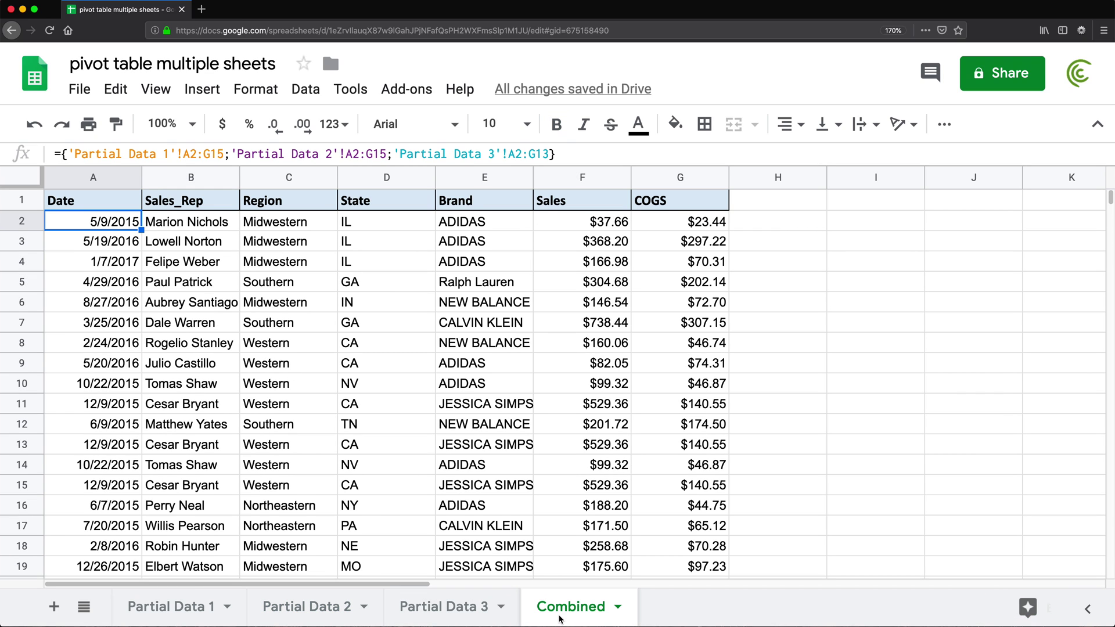
double_click(94, 222)
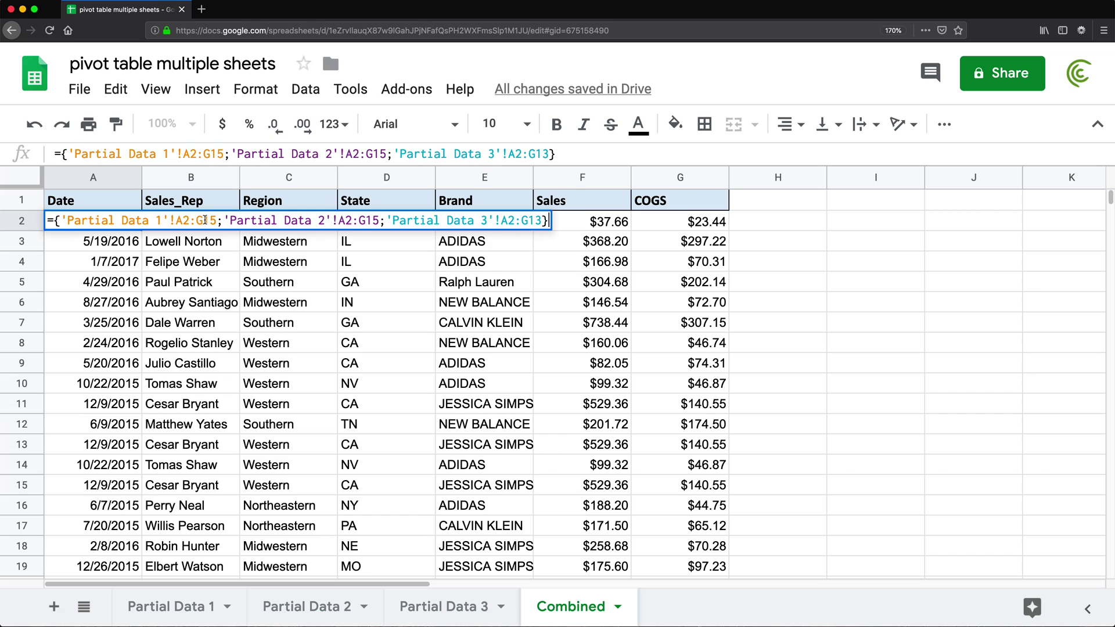
click(197, 220)
key(BackSpace)
key(BackSpace)
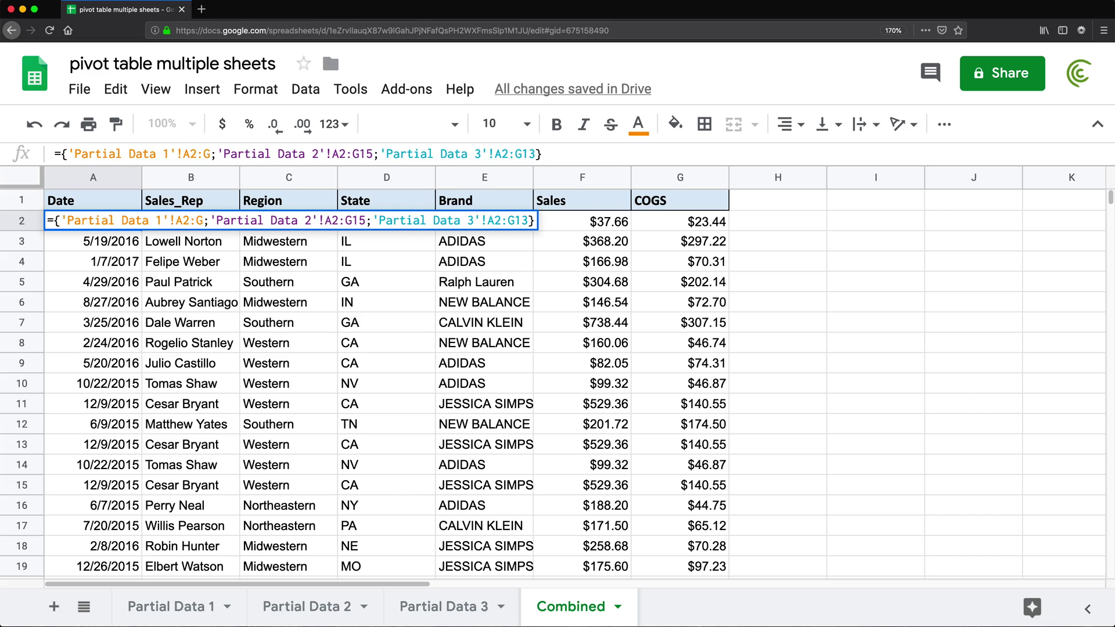
click(364, 220)
key(BackSpace)
key(BackSpace)
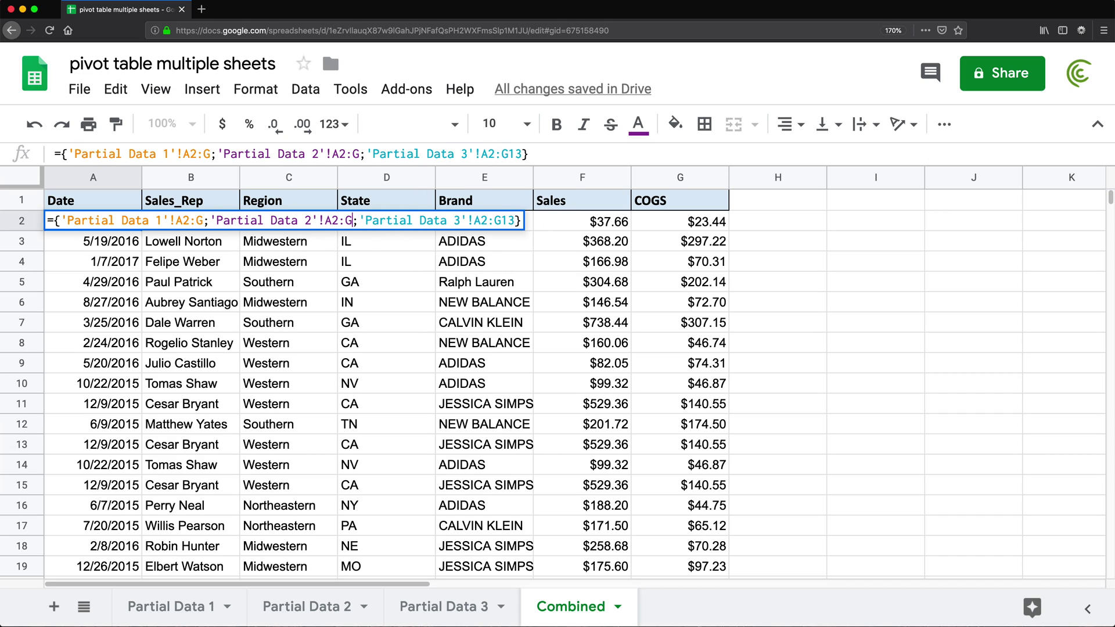
click(515, 220)
key(BackSpace)
key(BackSpace)
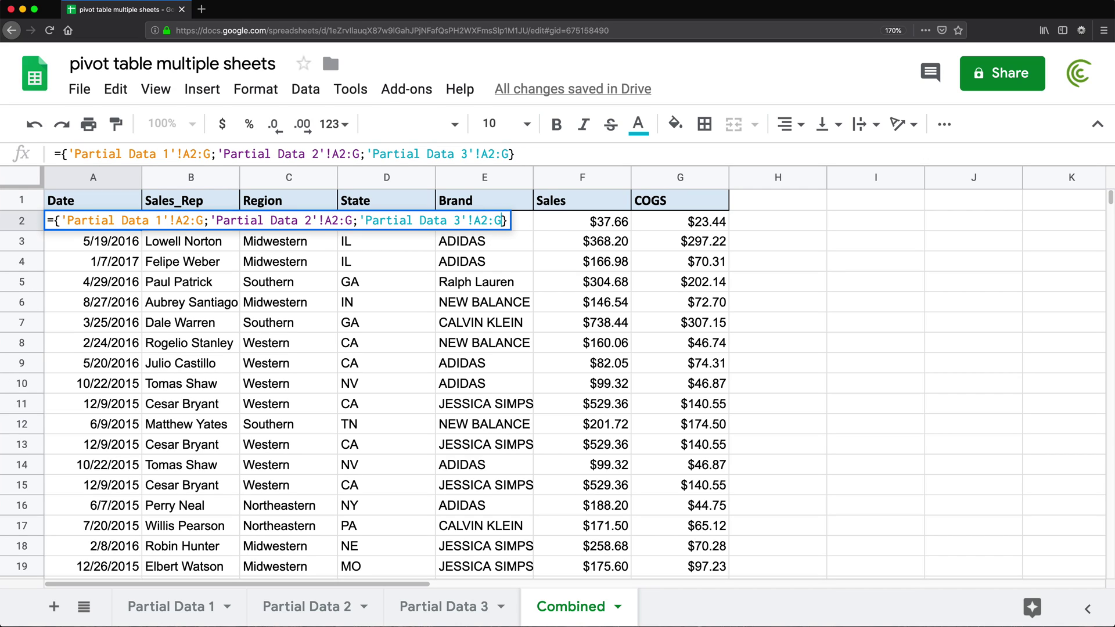
key(Return)
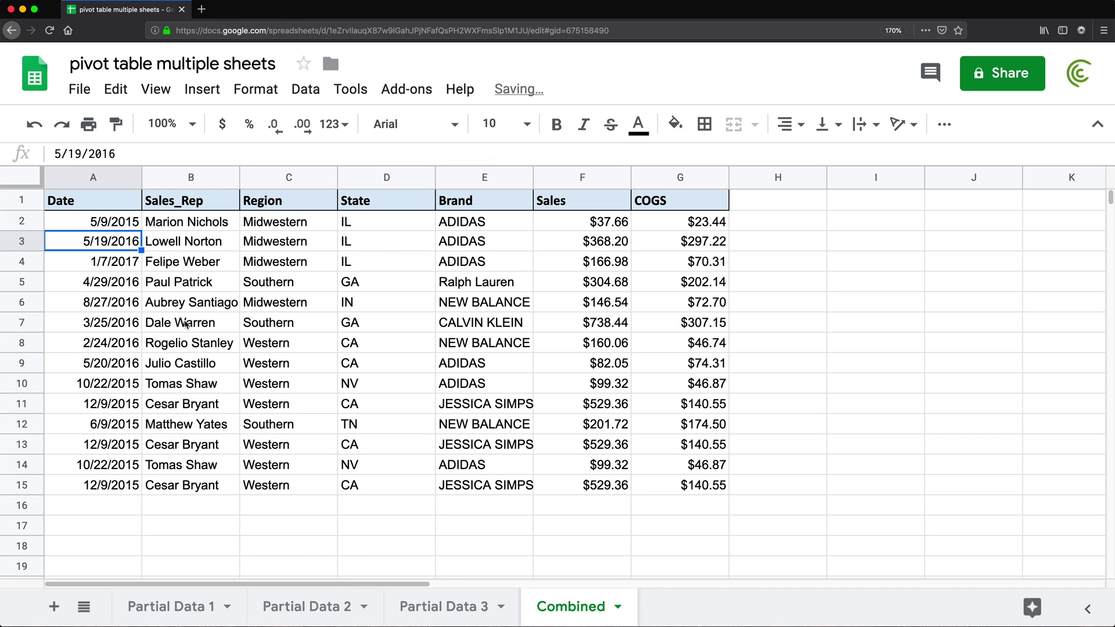
- Examine how the rows from the three source sheets are spaced down the Combined sheet
scroll(150, 509, down, 2)
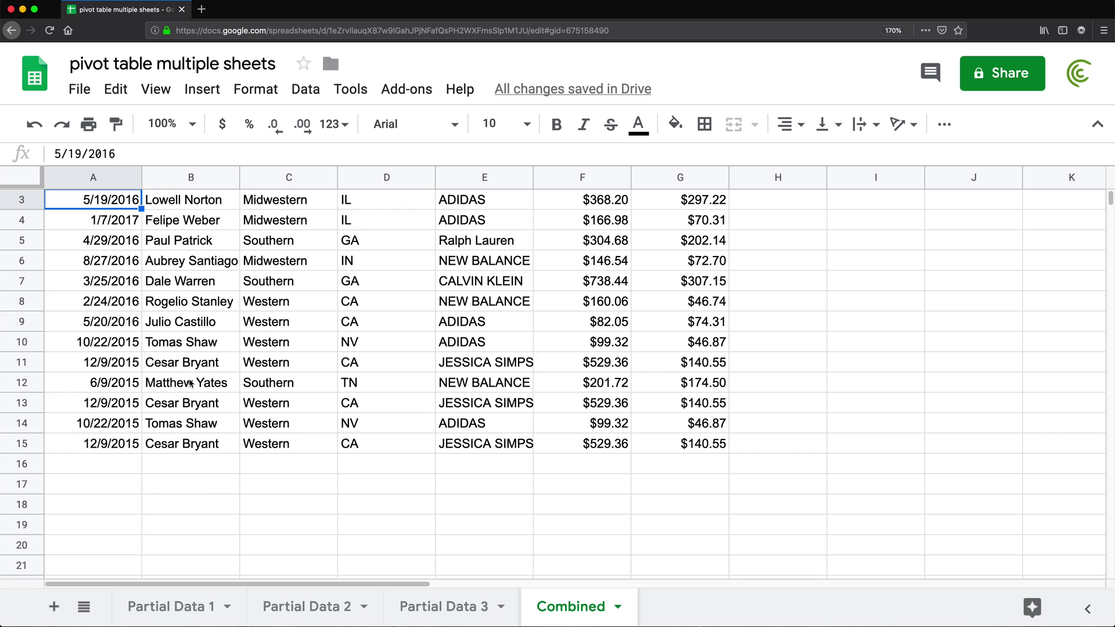
scroll(176, 362, down, 2)
scroll(124, 365, down, 10)
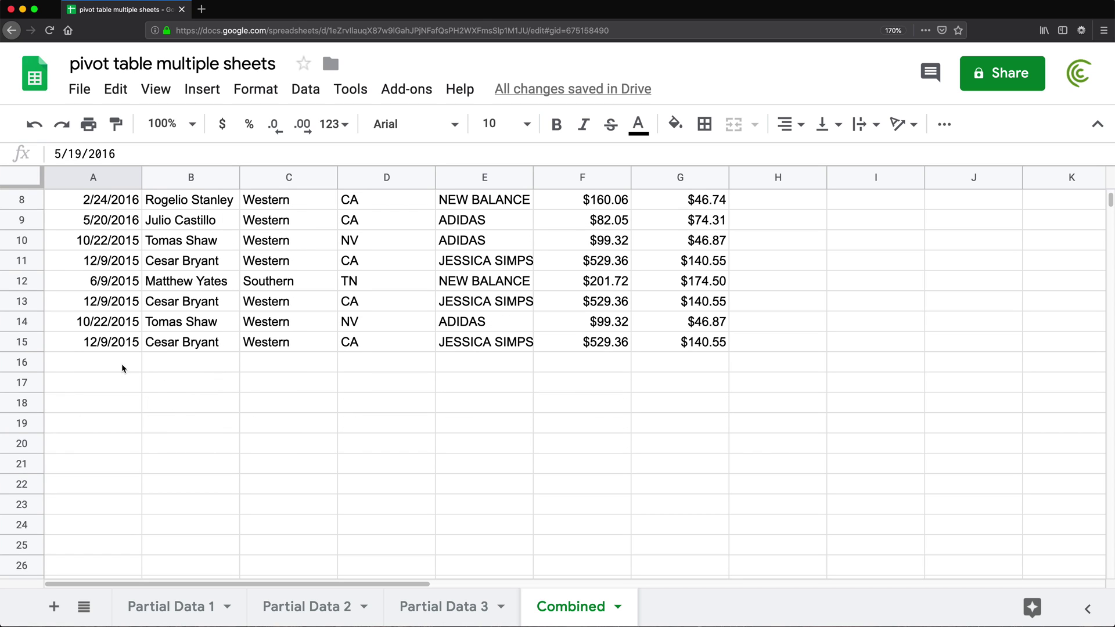
scroll(103, 348, down, 20)
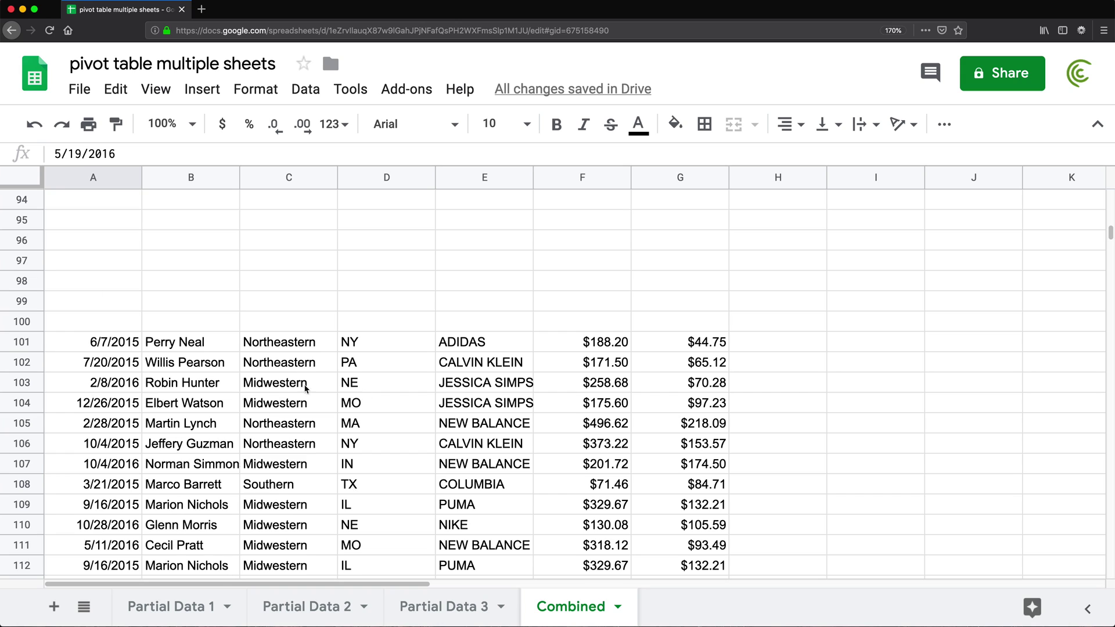
scroll(303, 391, down, 15)
scroll(258, 435, down, 15)
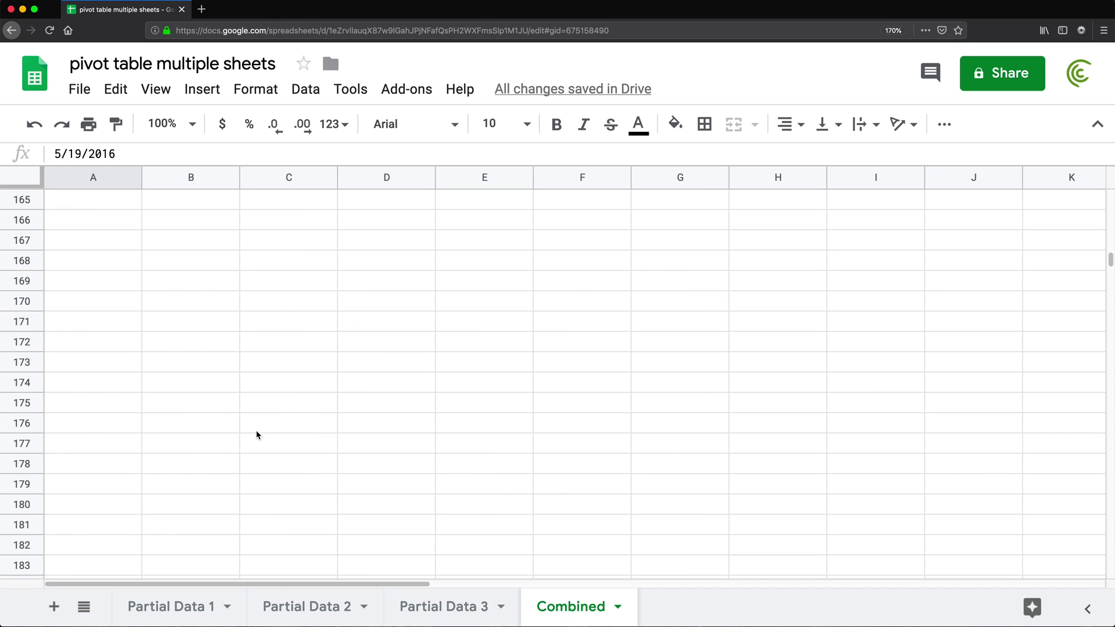
- Examine the rows below the records on Partial Data 1 that the open-ended range covers
click(174, 607)
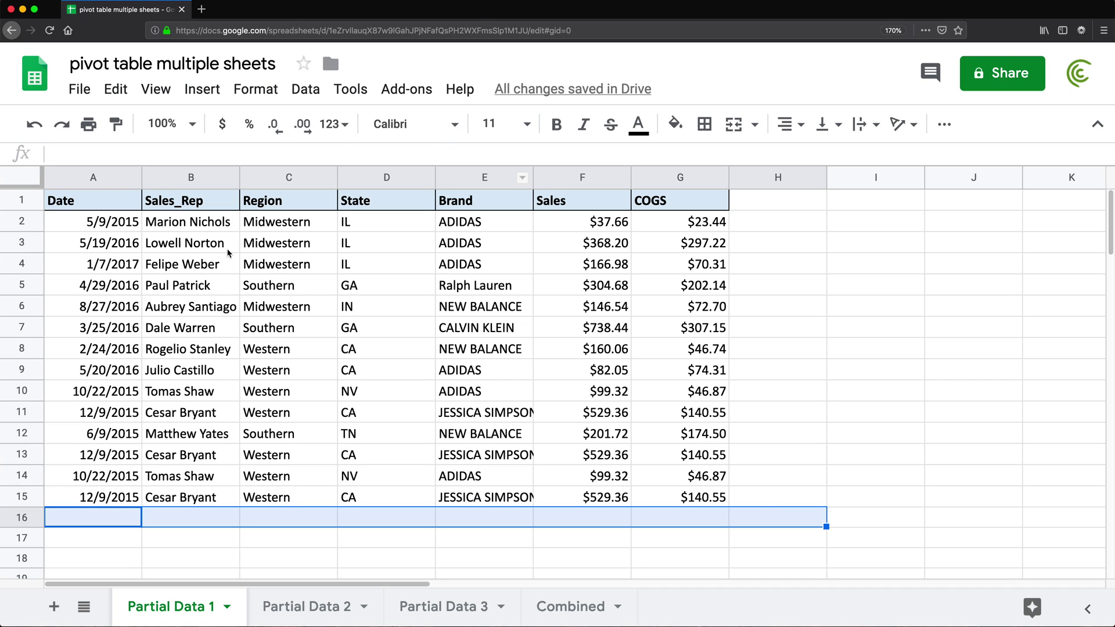
click(166, 354)
scroll(246, 352, down, 5)
scroll(98, 260, up, 1)
scroll(98, 260, up, 2)
drag(94, 242, 699, 562)
scroll(578, 533, down, 20)
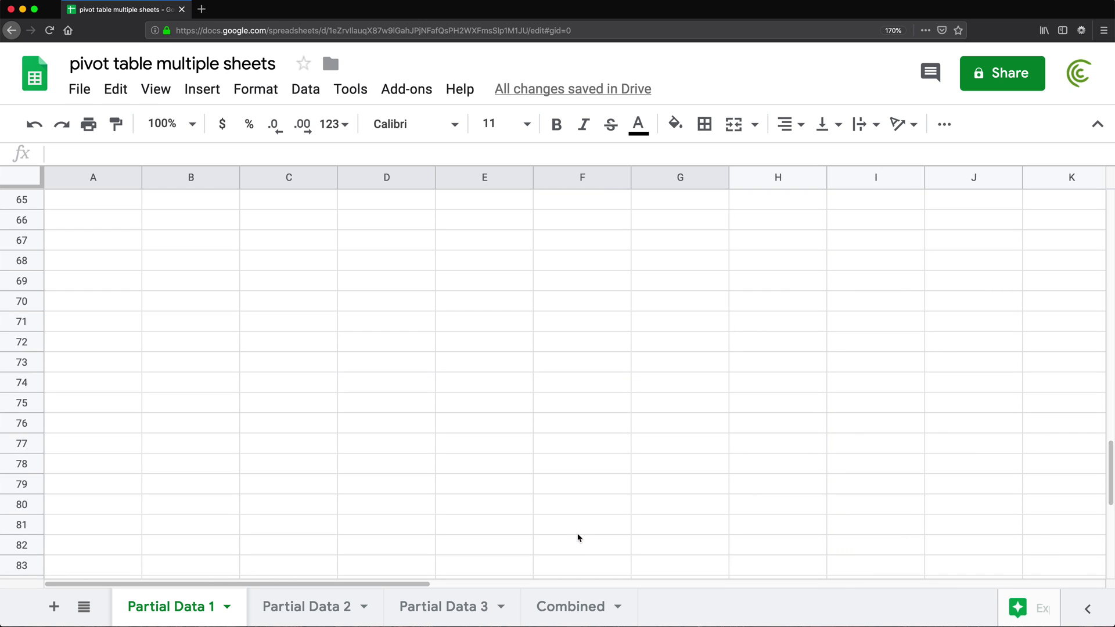
drag(117, 529, 610, 528)
scroll(418, 388, up, 20)
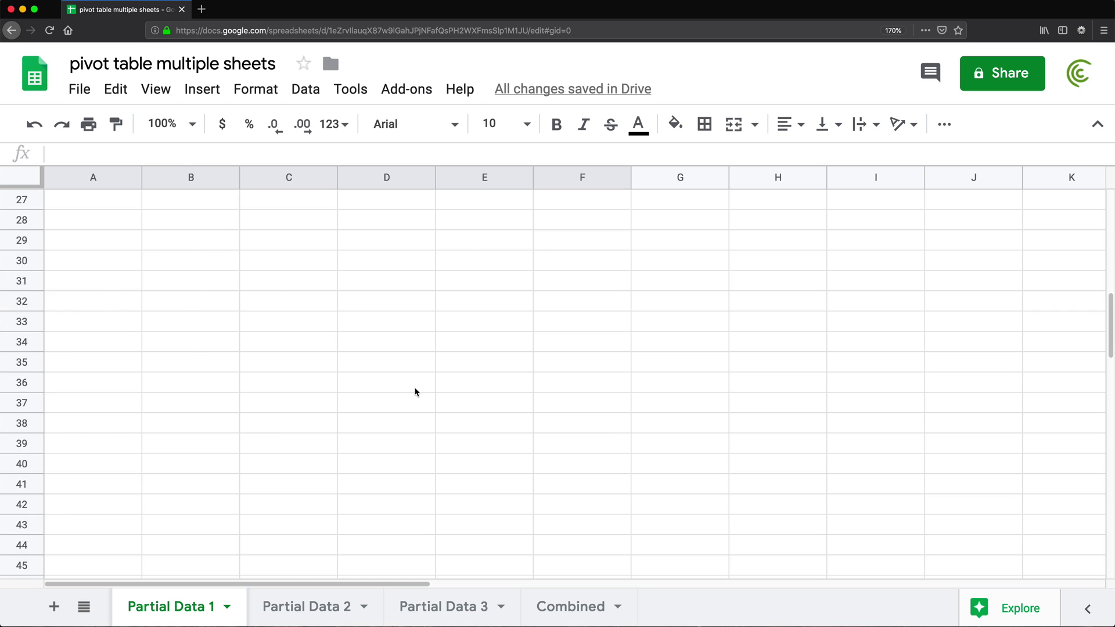
click(621, 205)
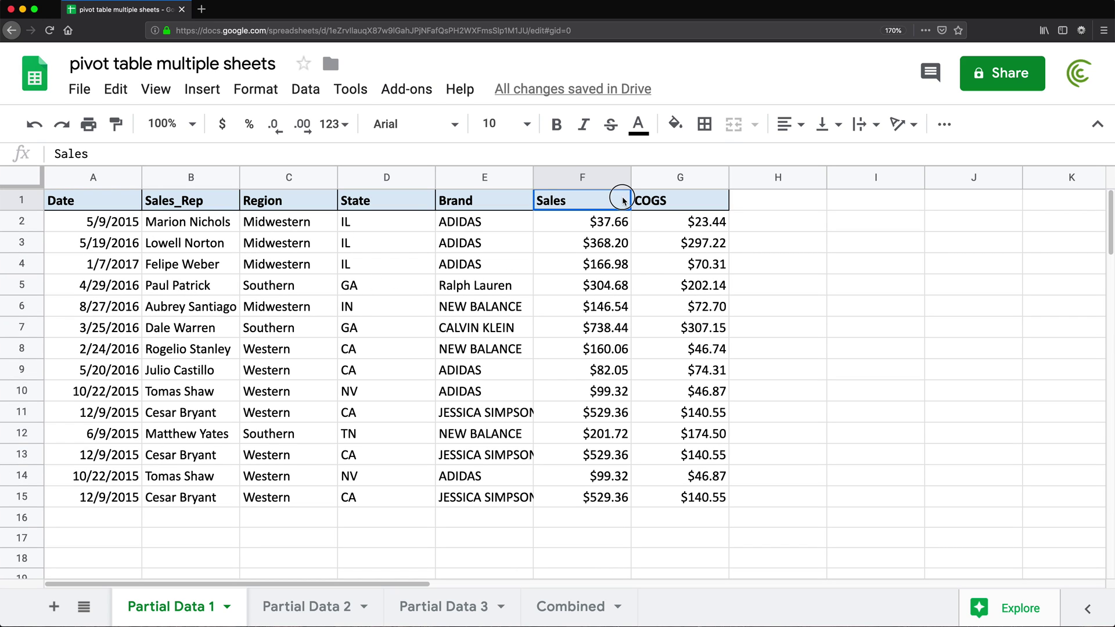
- Wrap the array formula in cell A2 of Combined in a SORT function without further arguments and enter it
click(590, 609)
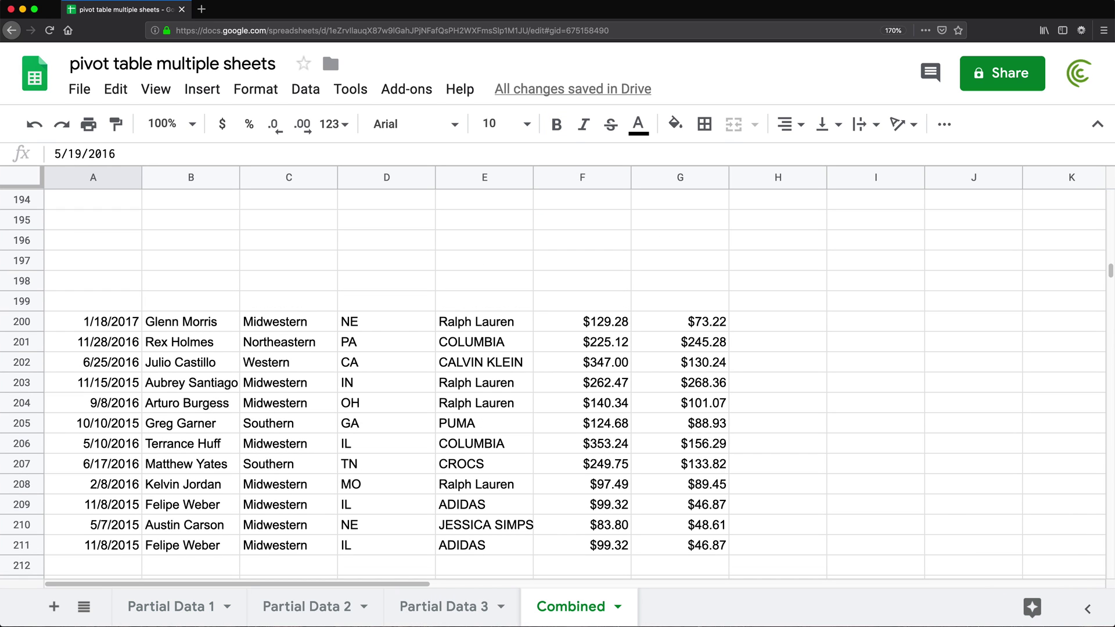
scroll(107, 230, up, 20)
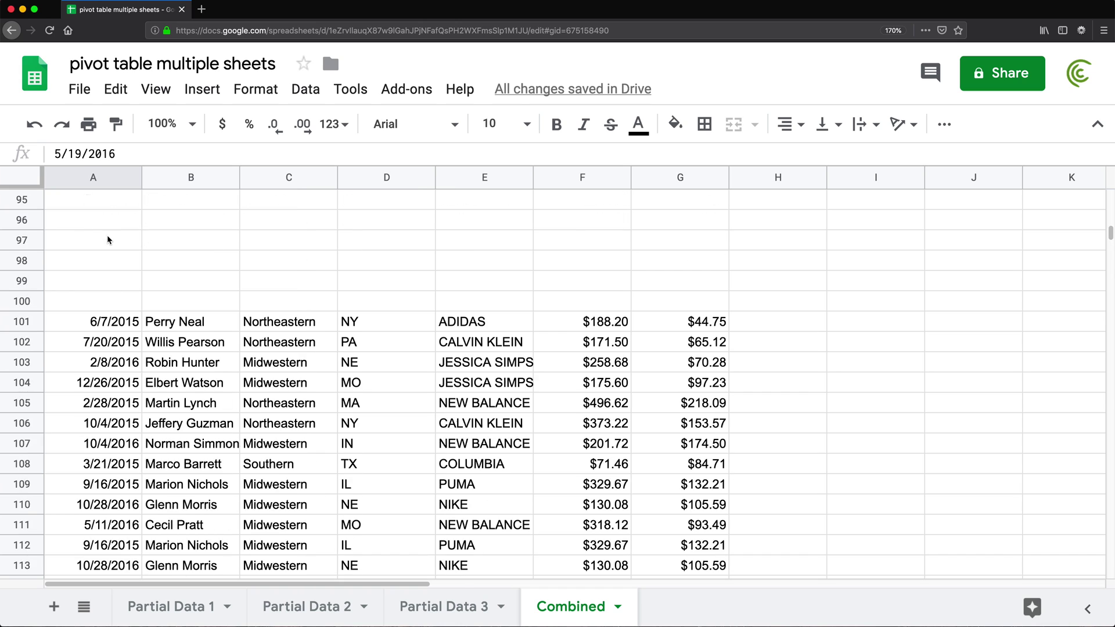
scroll(109, 245, up, 2)
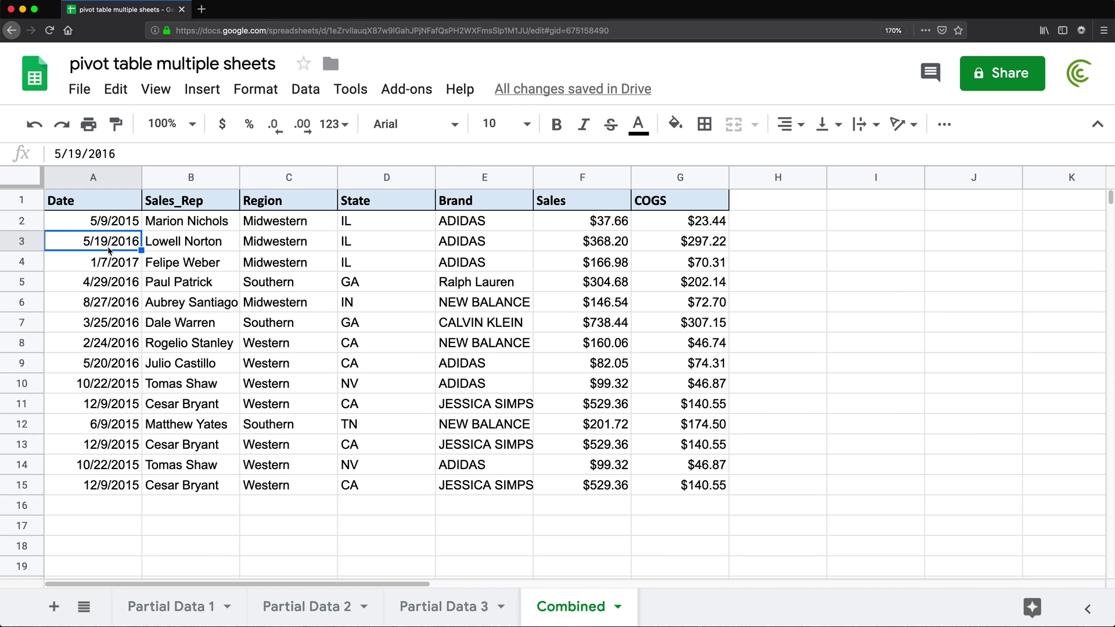
click(69, 222)
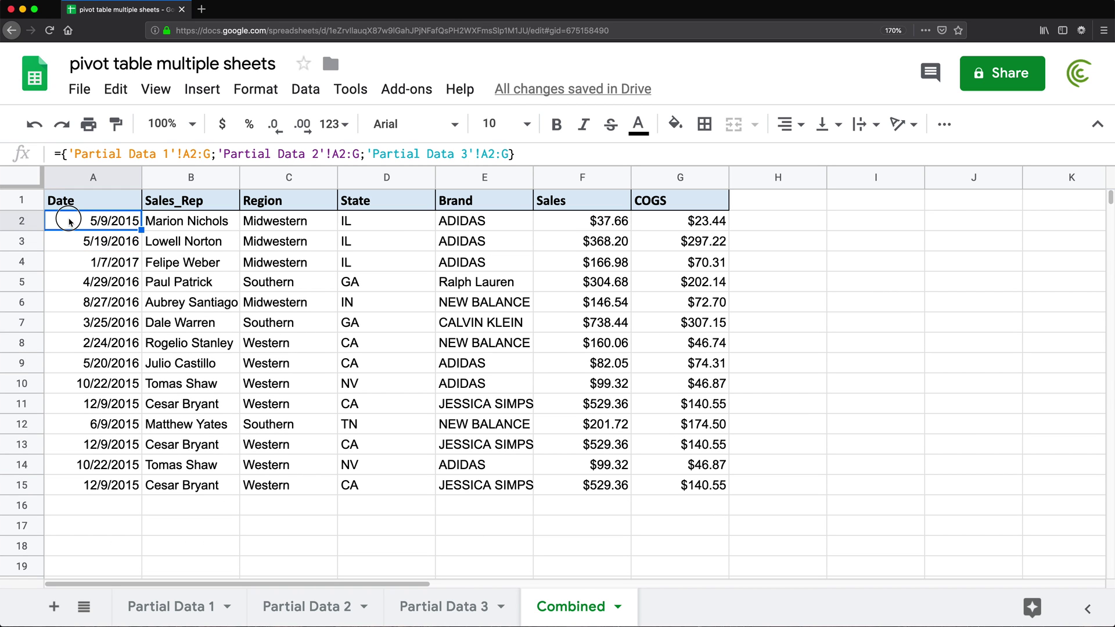
double_click(68, 222)
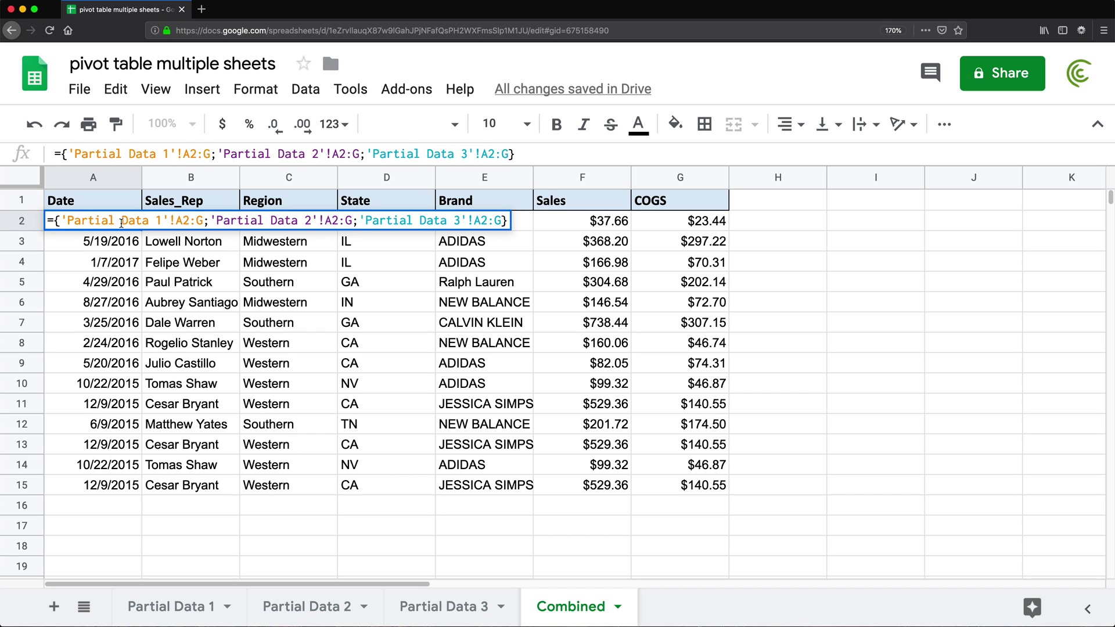
text(SORT()
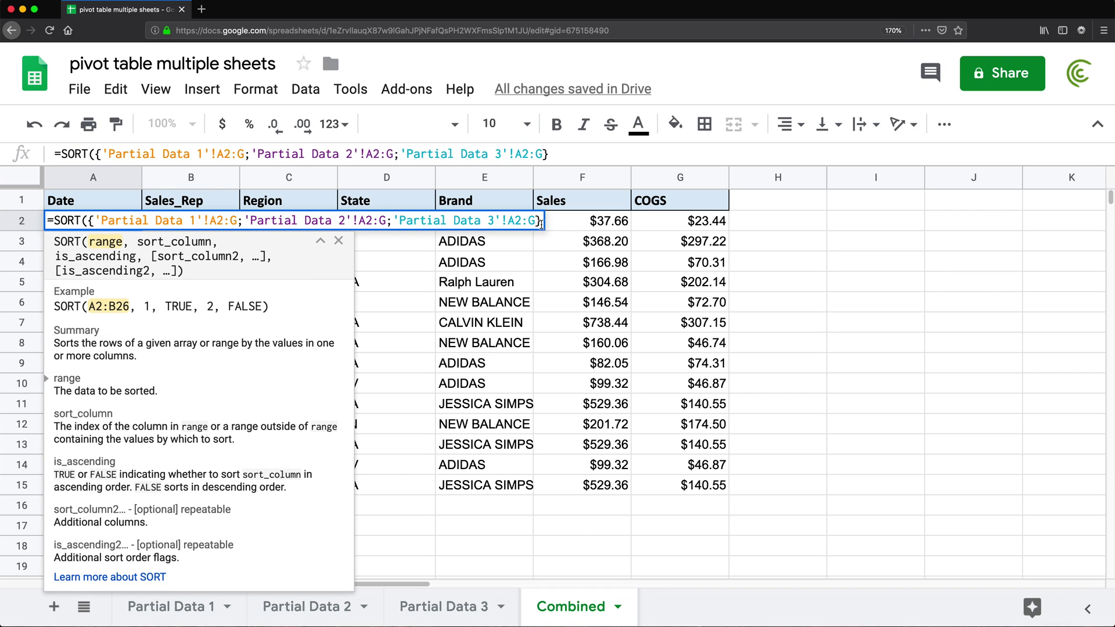
text())
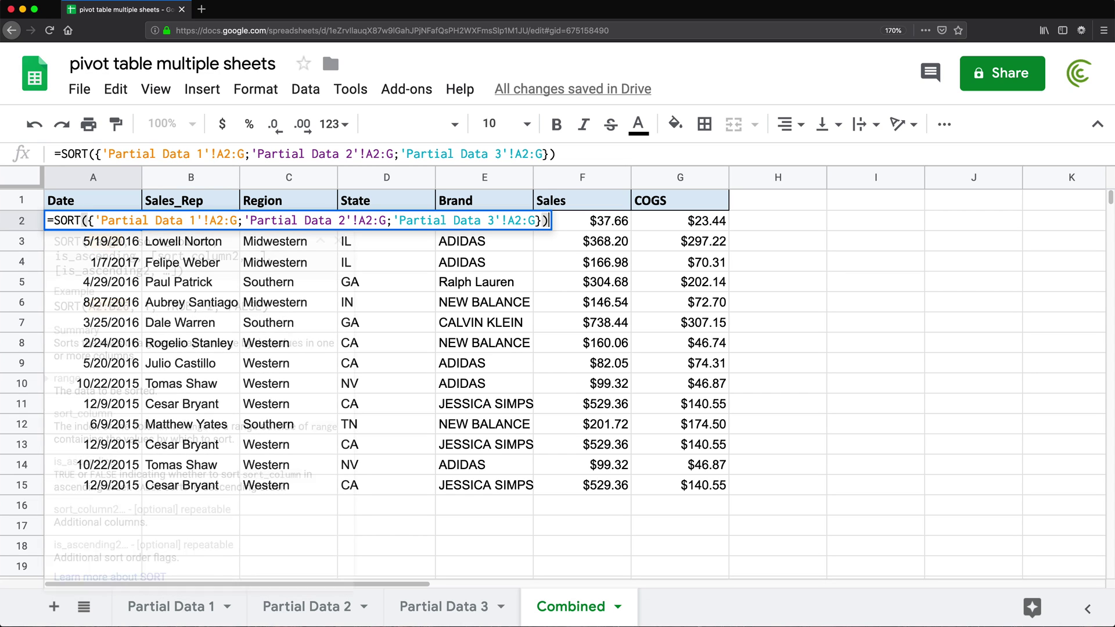
key(Return)
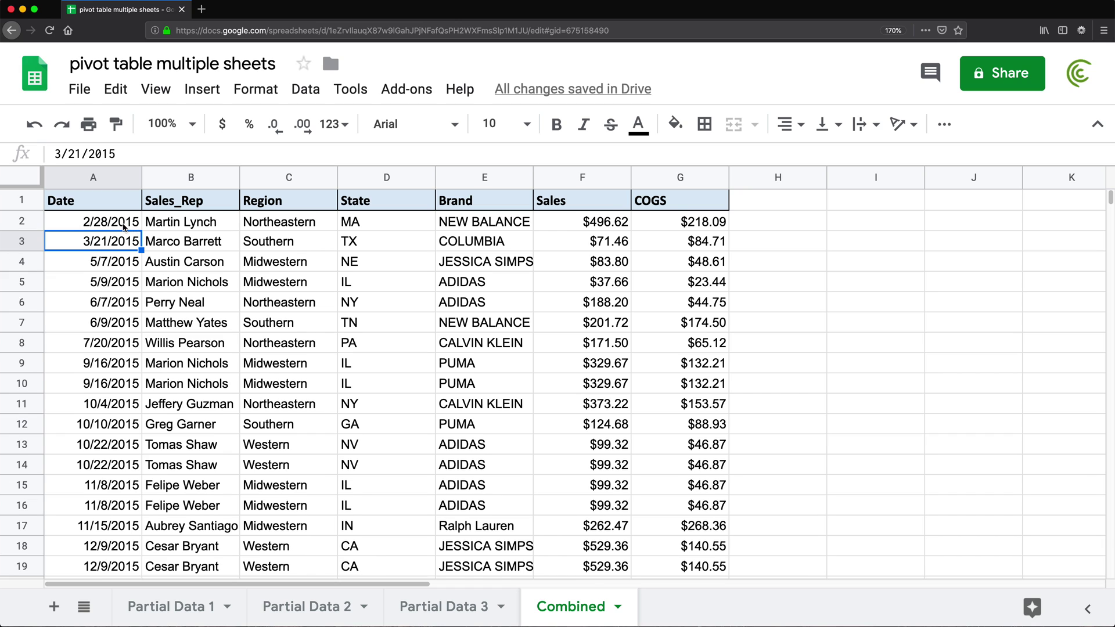
- Examine the sorted Combined rows from the first to the last record, and the rows below them
scroll(124, 226, down, 10)
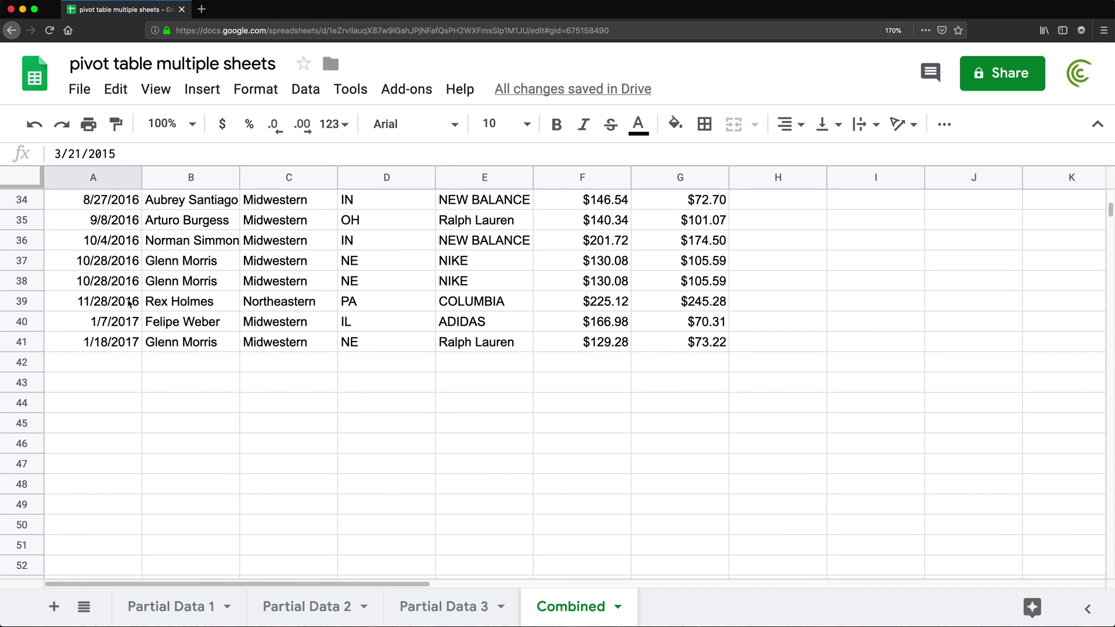
drag(99, 349, 682, 346)
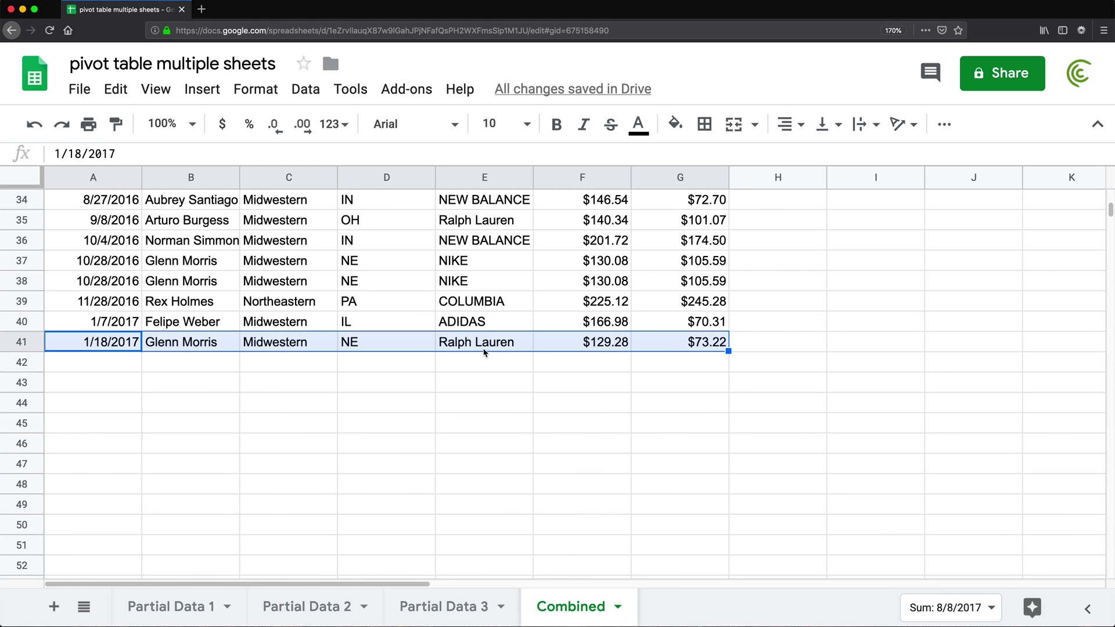
scroll(119, 375, down, 20)
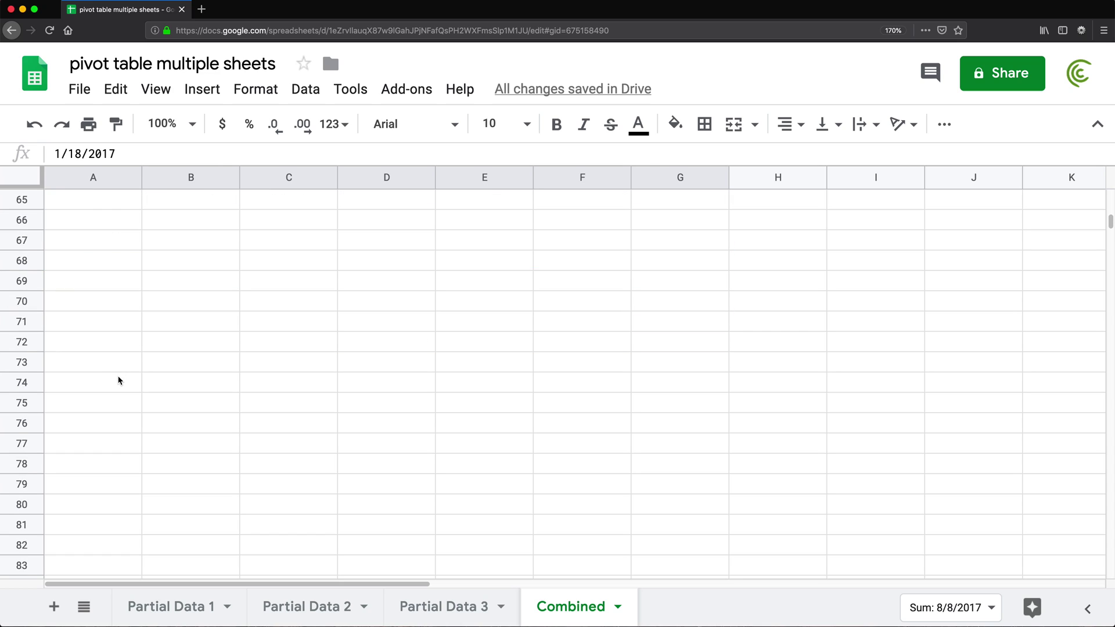
scroll(119, 398, down, 20)
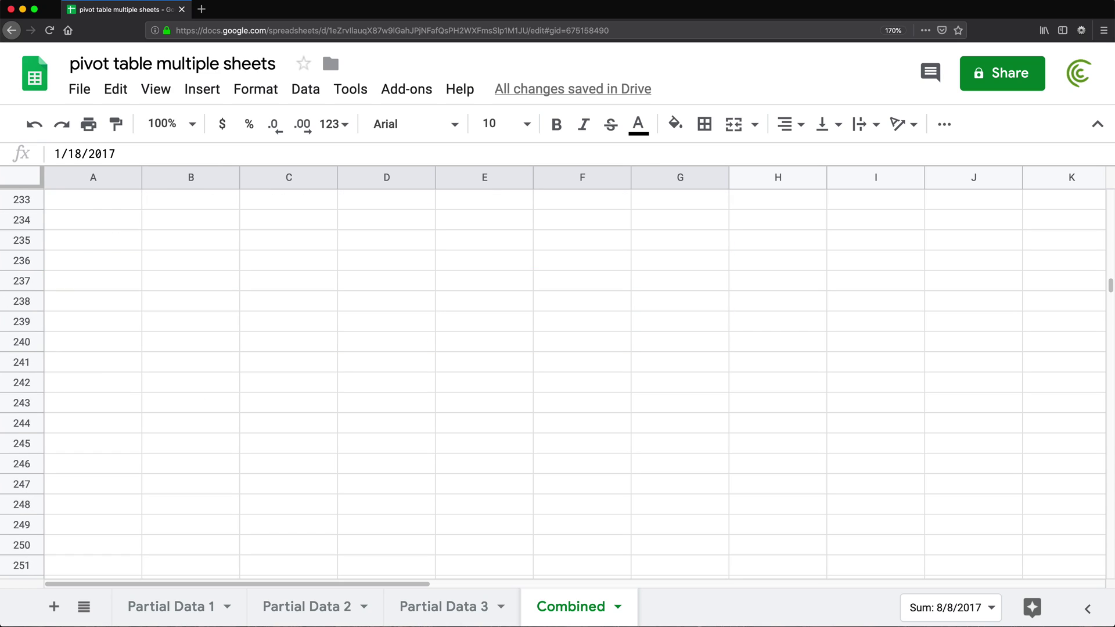
drag(1110, 284, 776, 415)
scroll(777, 416, up, 8)
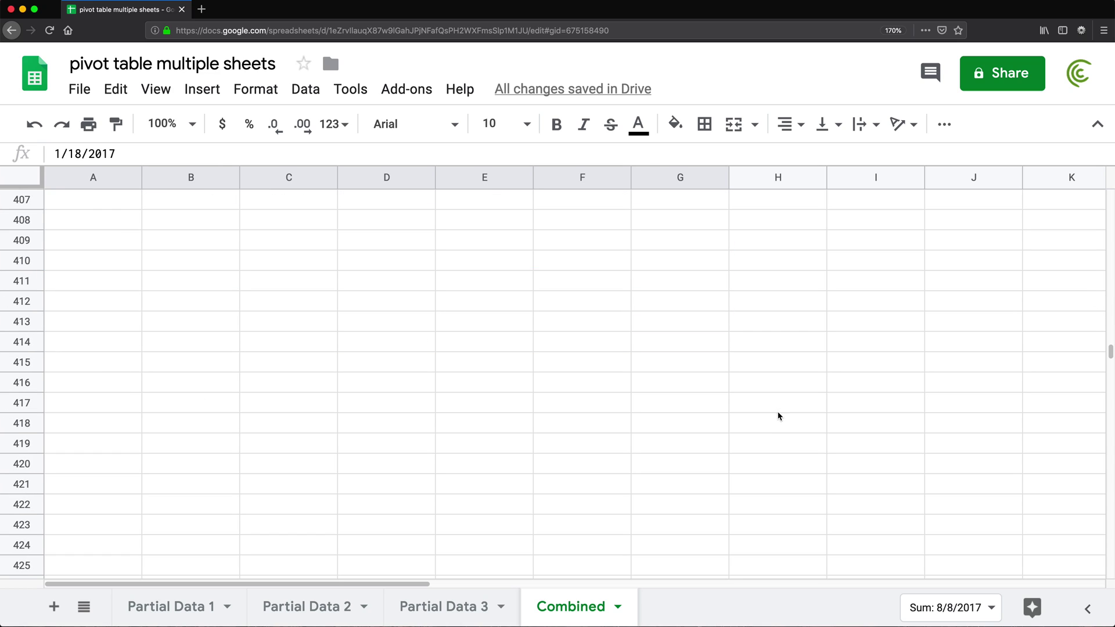
scroll(788, 421, up, 2)
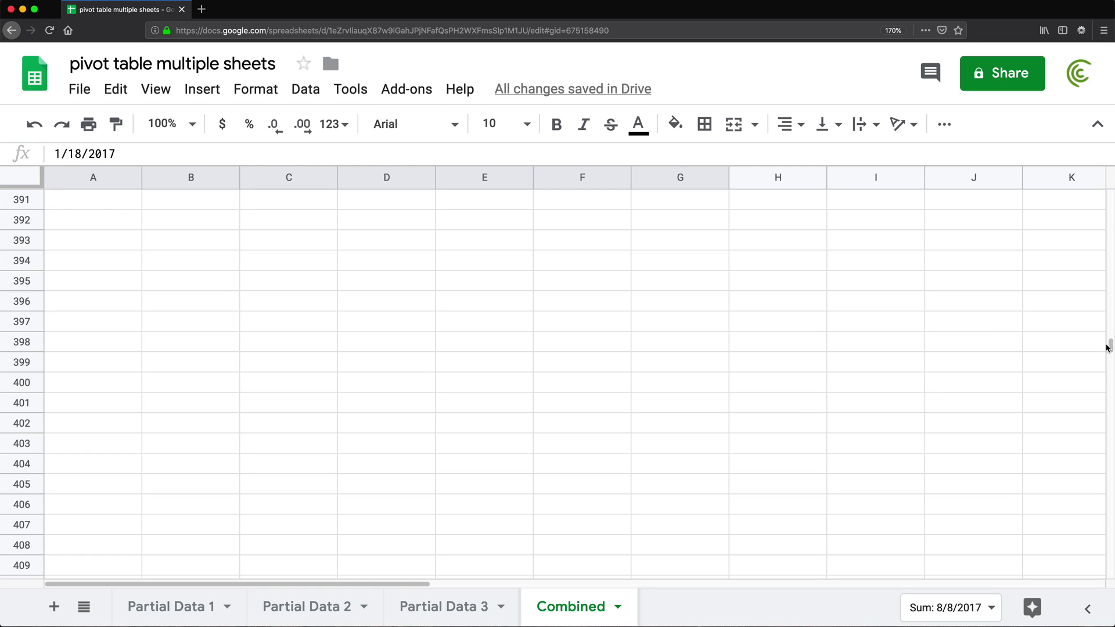
key(ctrl+Home)
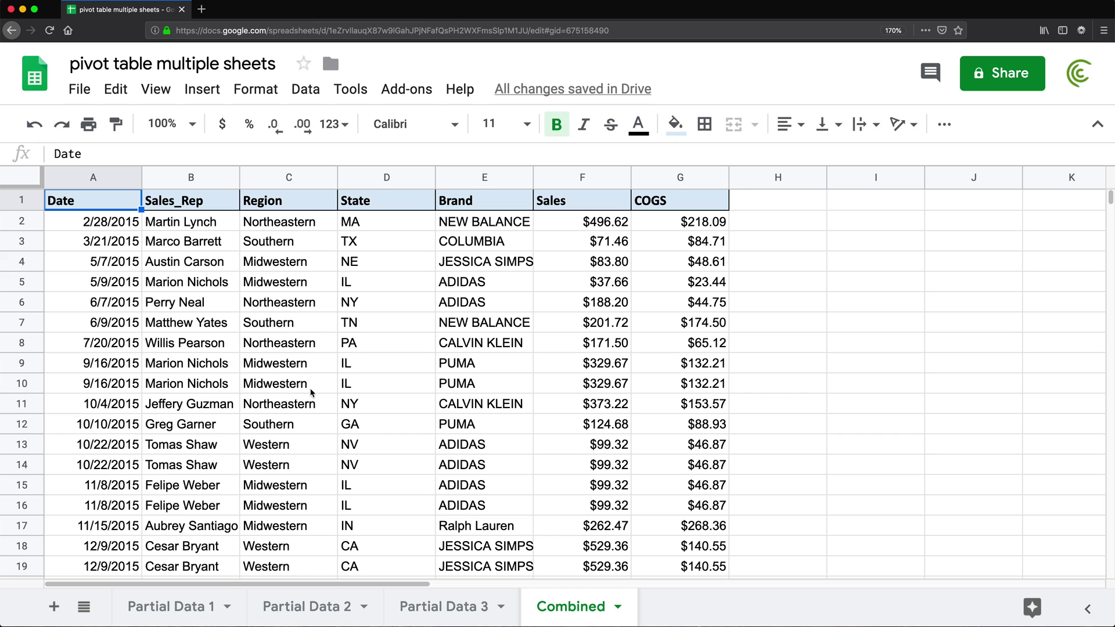
scroll(312, 394, down, 6)
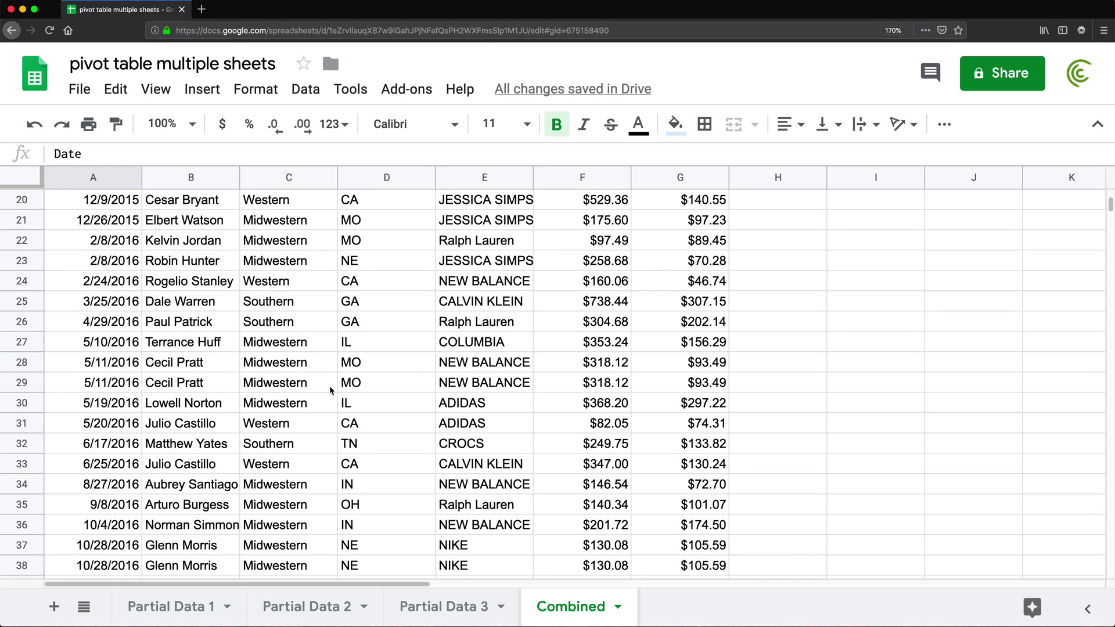
scroll(331, 390, down, 2)
drag(116, 484, 687, 485)
scroll(217, 386, up, 9)
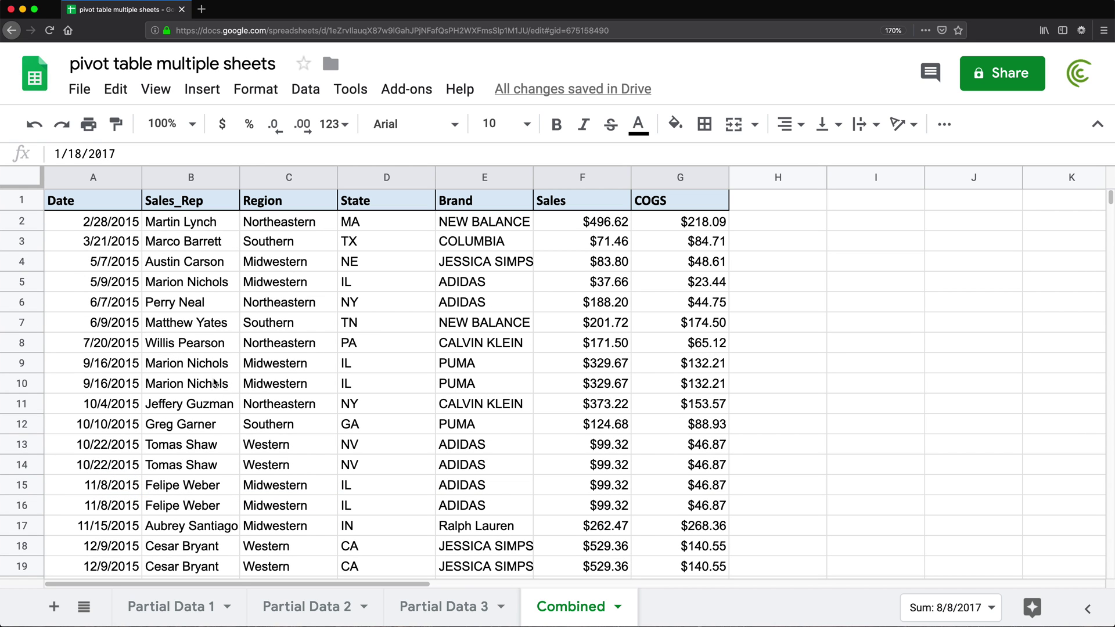
- Create a pivot table on a new sheet from the range Combined!A1:G41
click(216, 205)
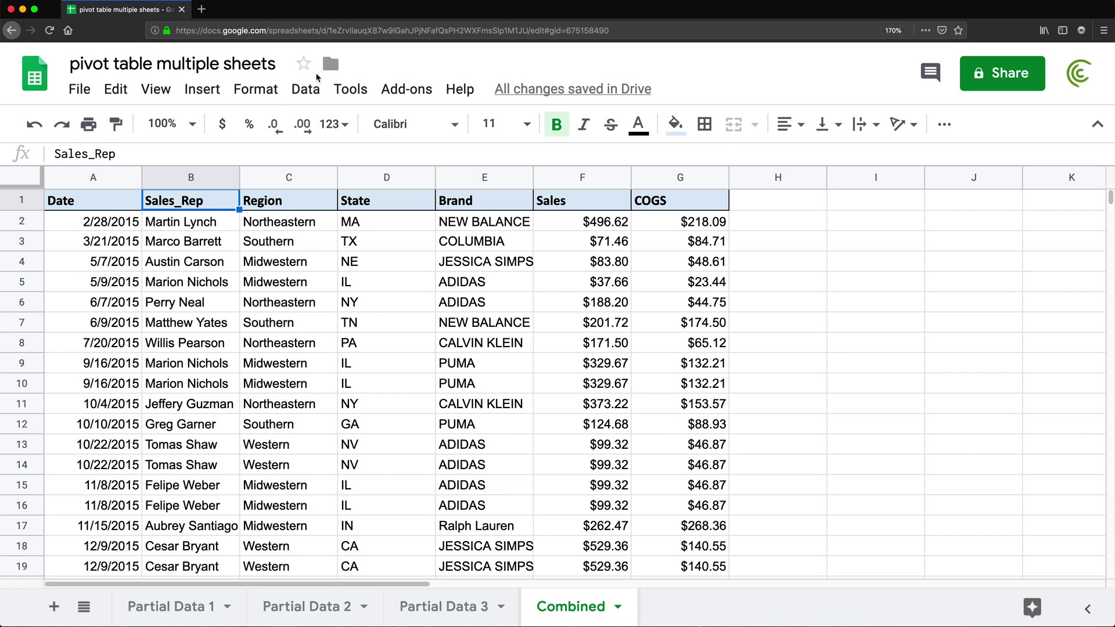
click(307, 90)
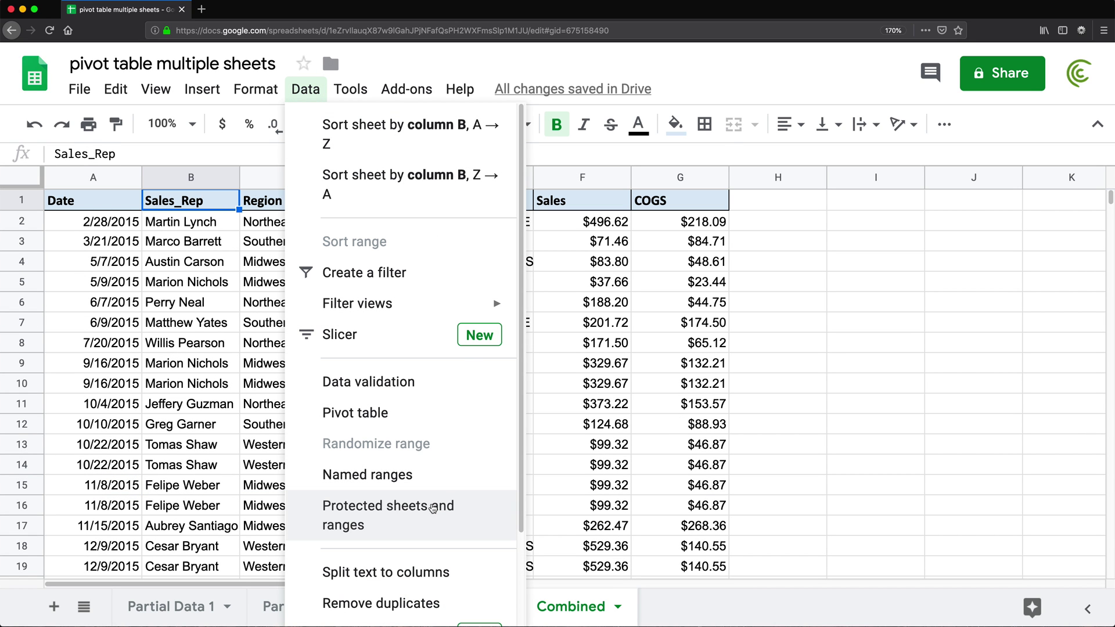
click(364, 417)
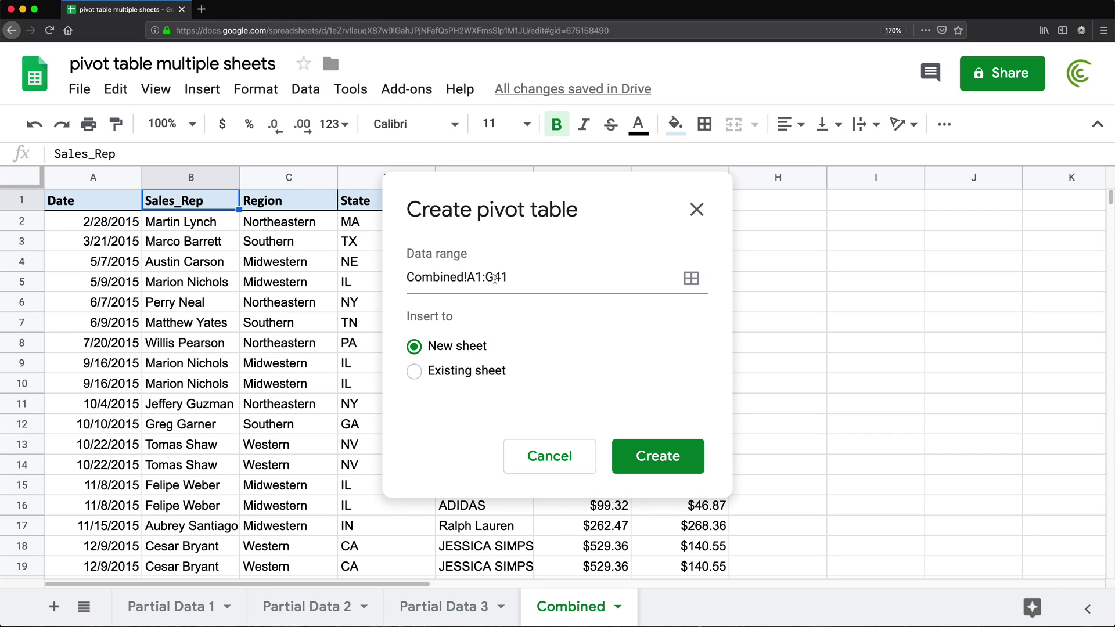
click(660, 454)
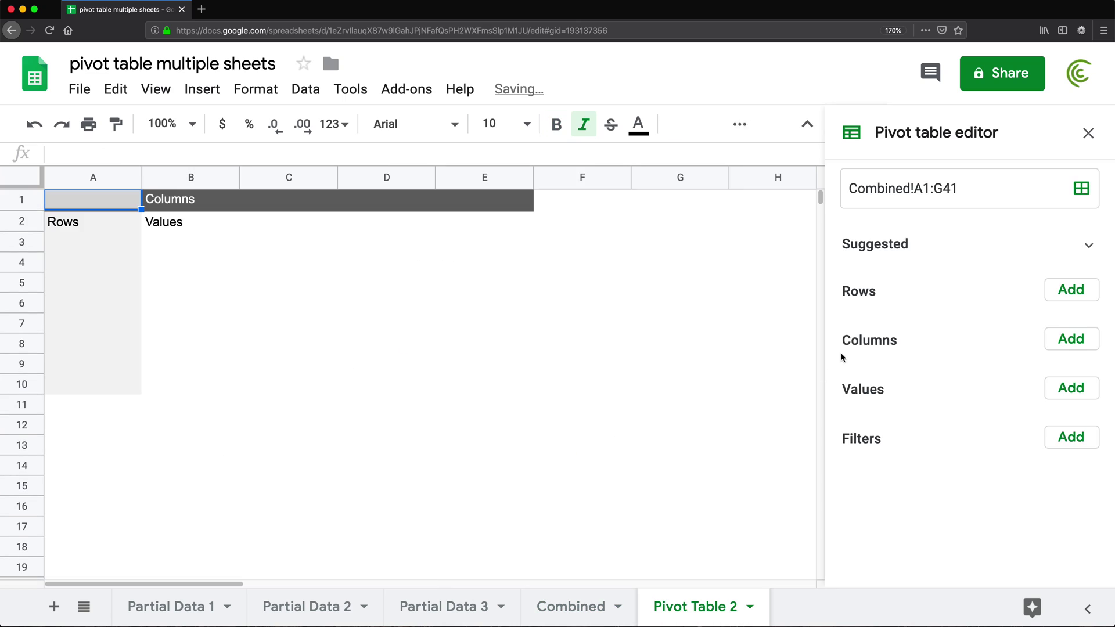
drag(960, 190, 916, 190)
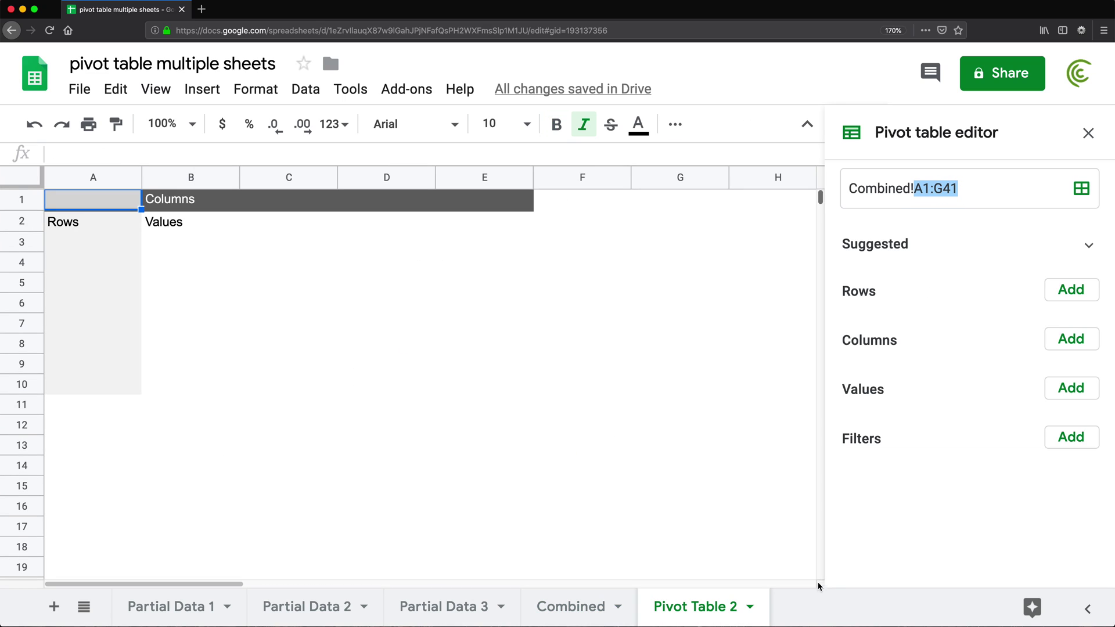
- Delete the newly created pivot table sheet
click(750, 608)
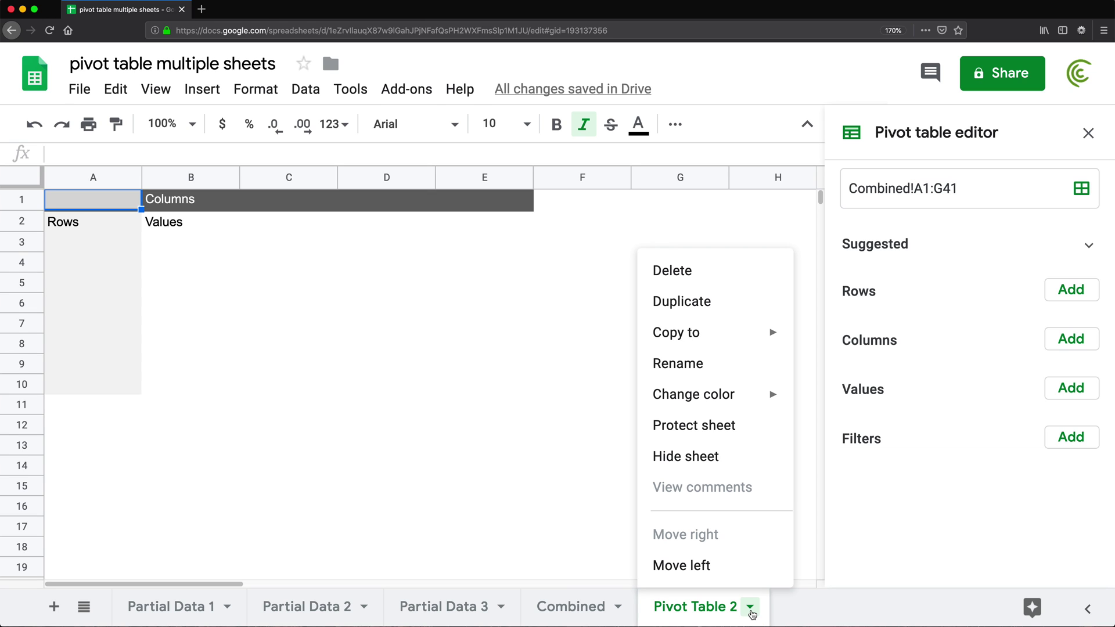
click(704, 277)
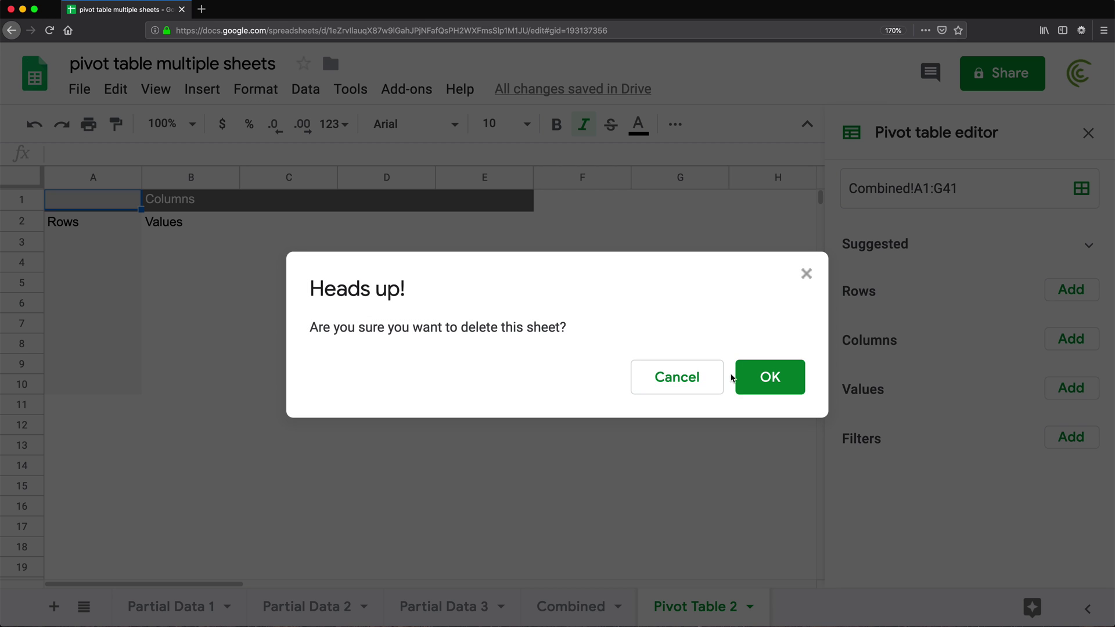
click(751, 382)
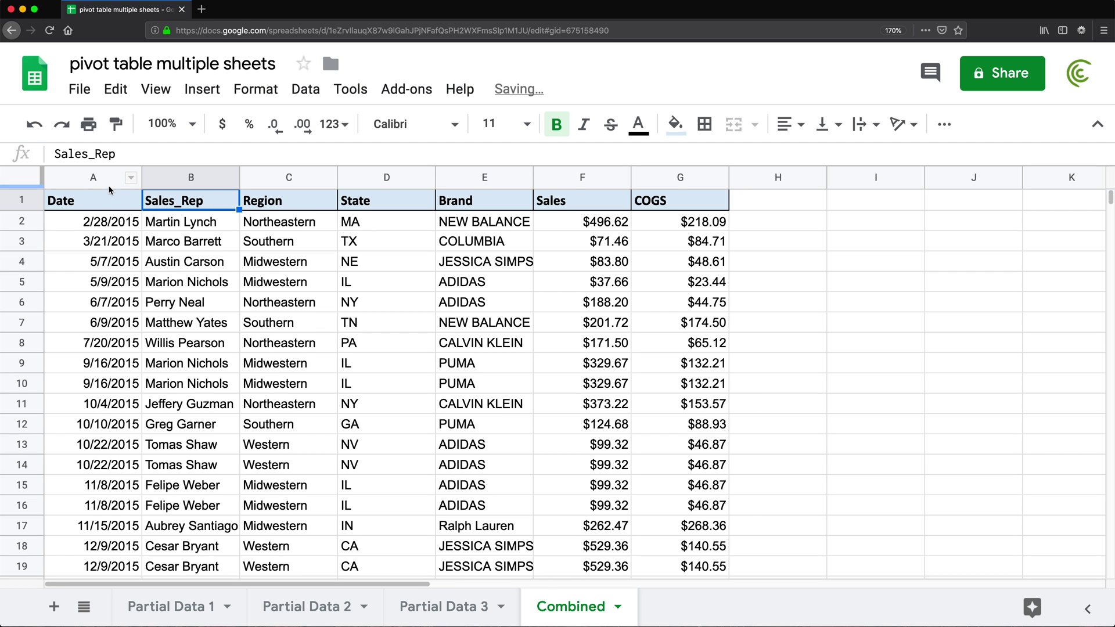
drag(117, 199, 657, 328)
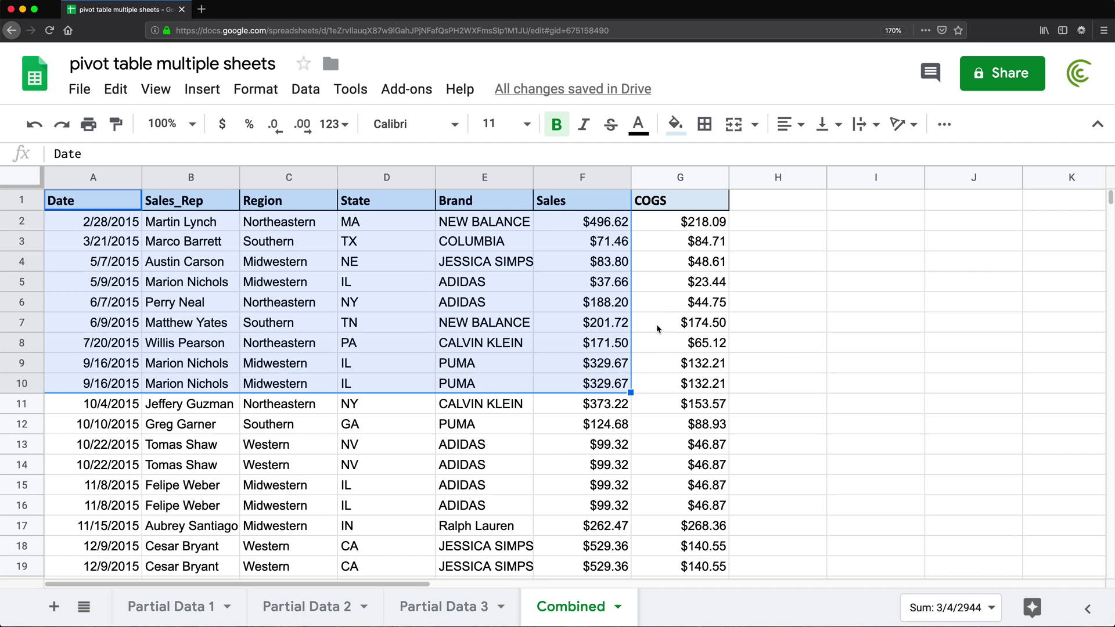
click(363, 287)
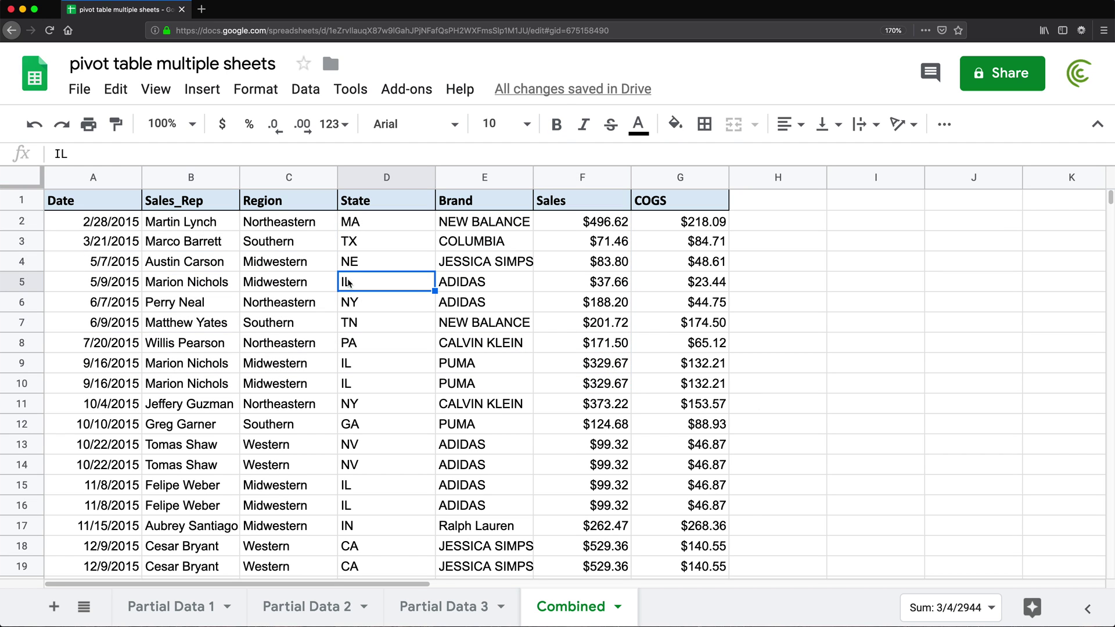
click(132, 227)
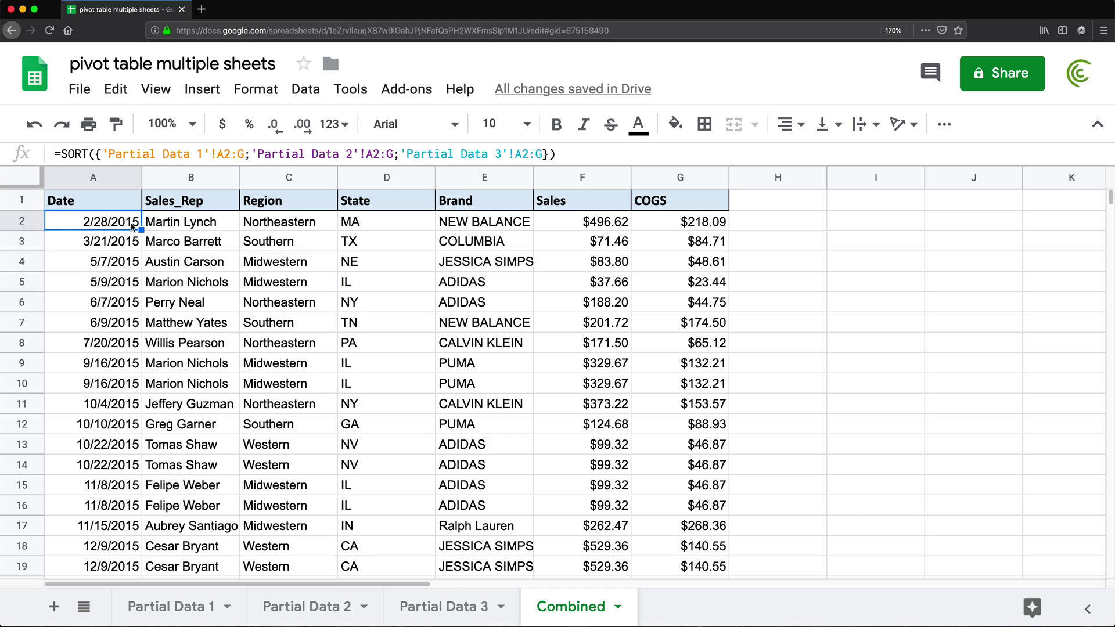
- Create a pivot table on a new sheet from the entire columns A to G of Combined
click(98, 207)
drag(93, 179, 712, 179)
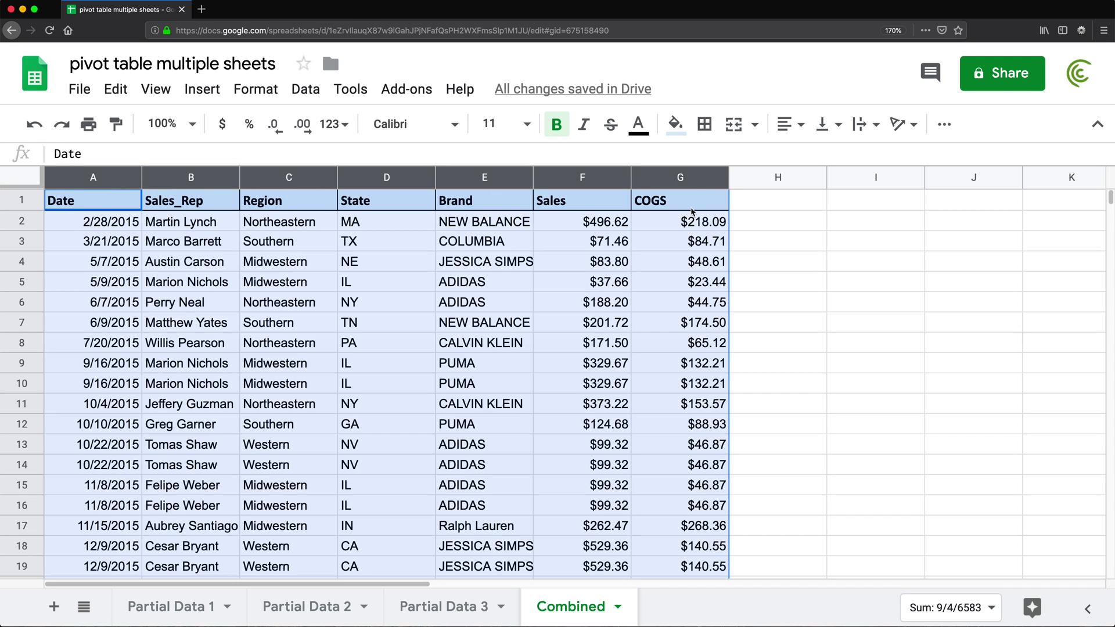
click(312, 98)
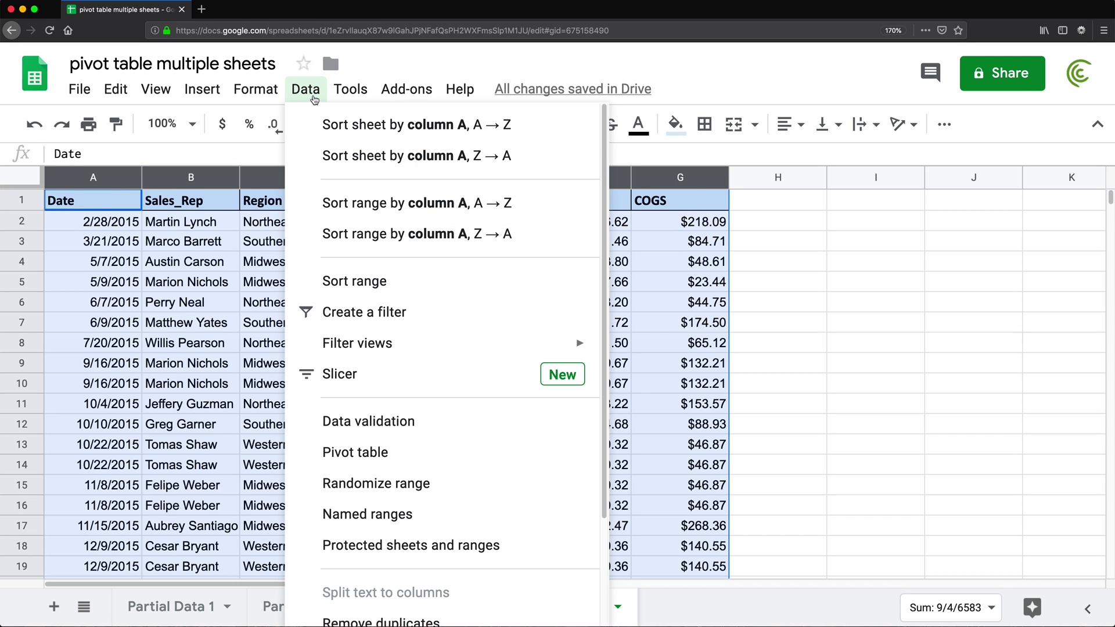
click(376, 460)
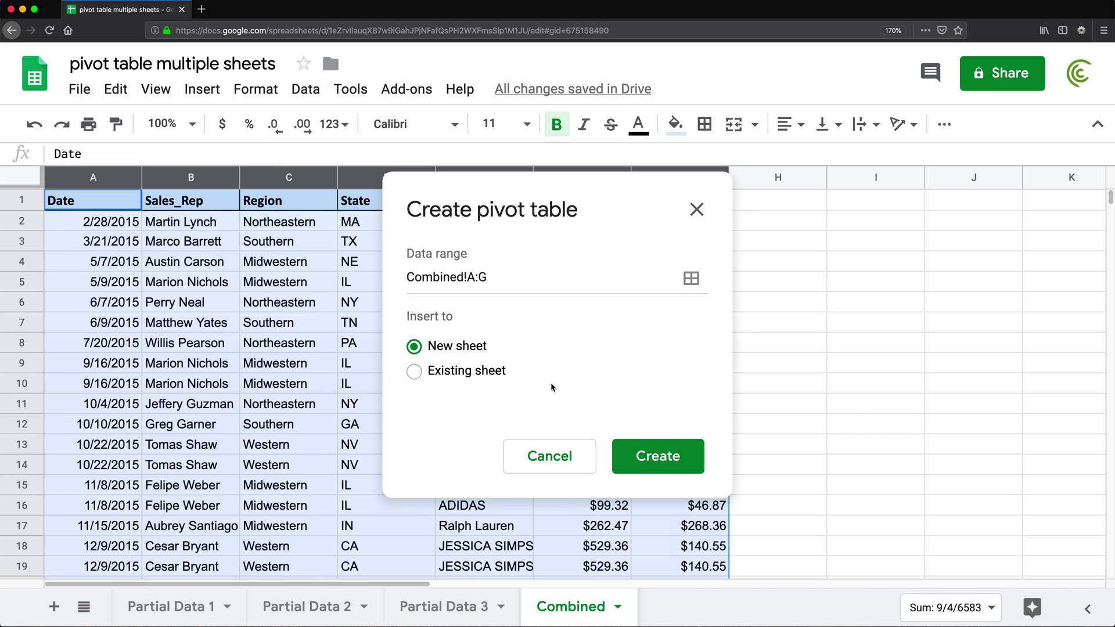
click(654, 458)
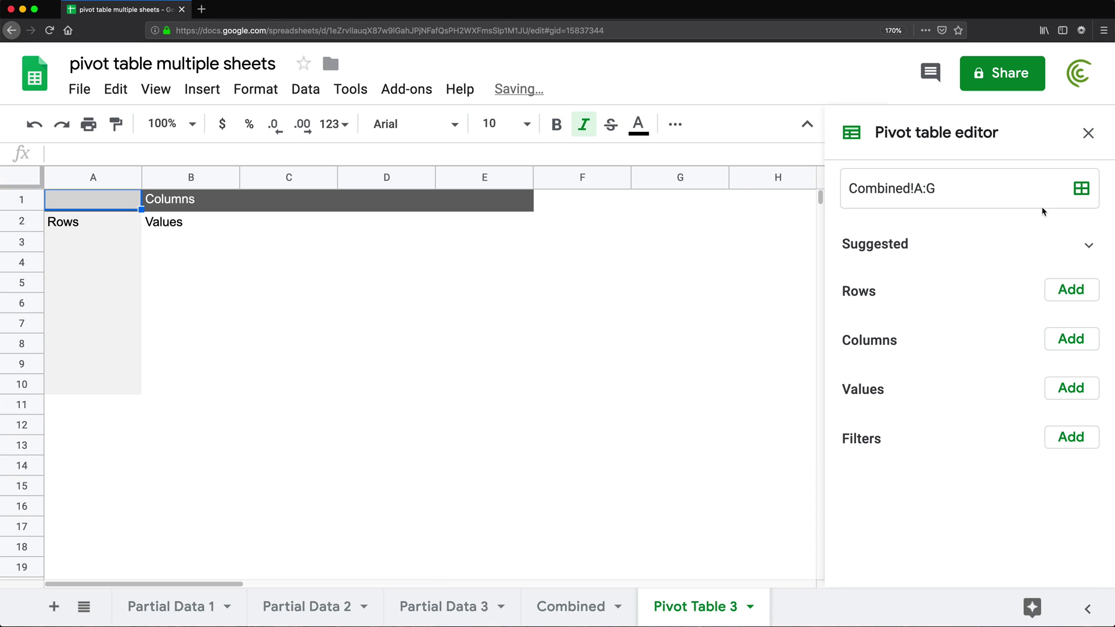
- Examine the Sales, Sales_Rep and Region columns on the Combined sheet as candidate fields for the pivot table
click(1072, 291)
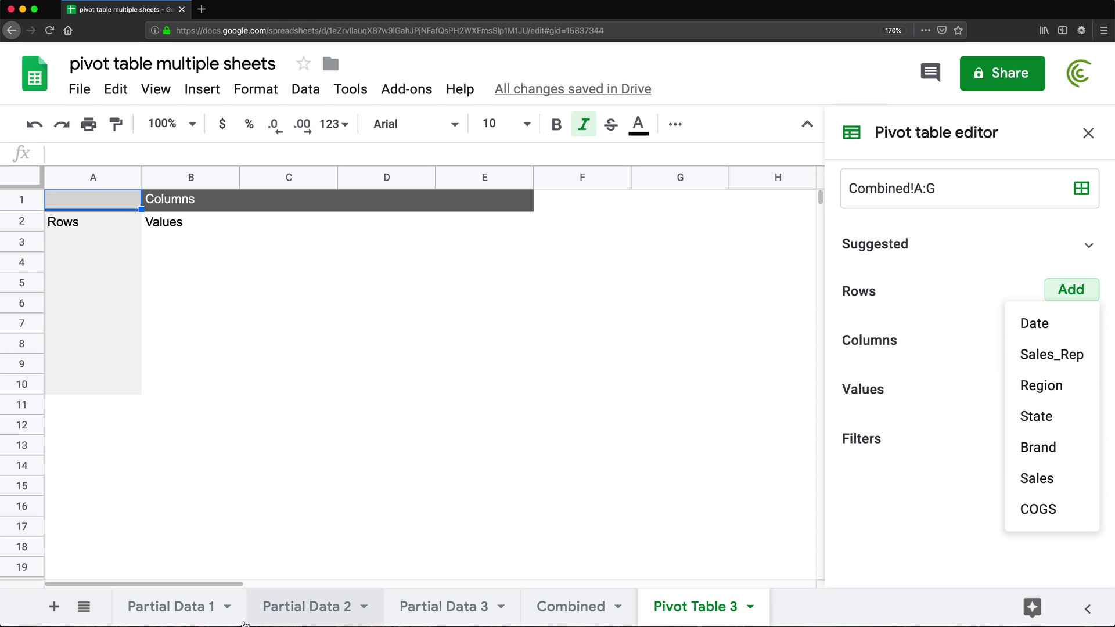
click(155, 612)
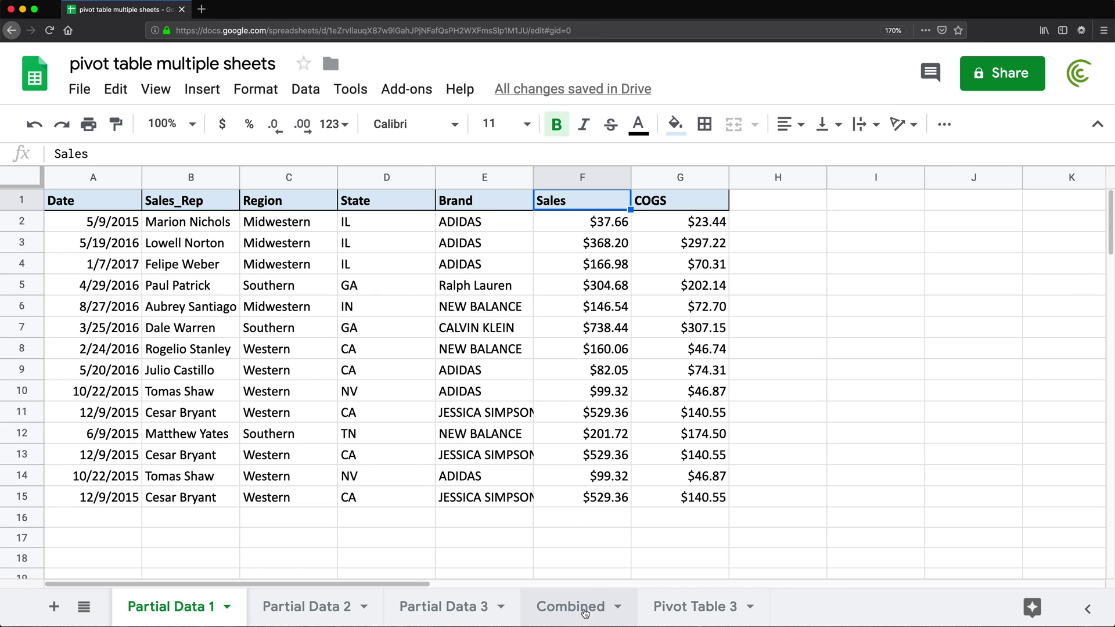
click(569, 606)
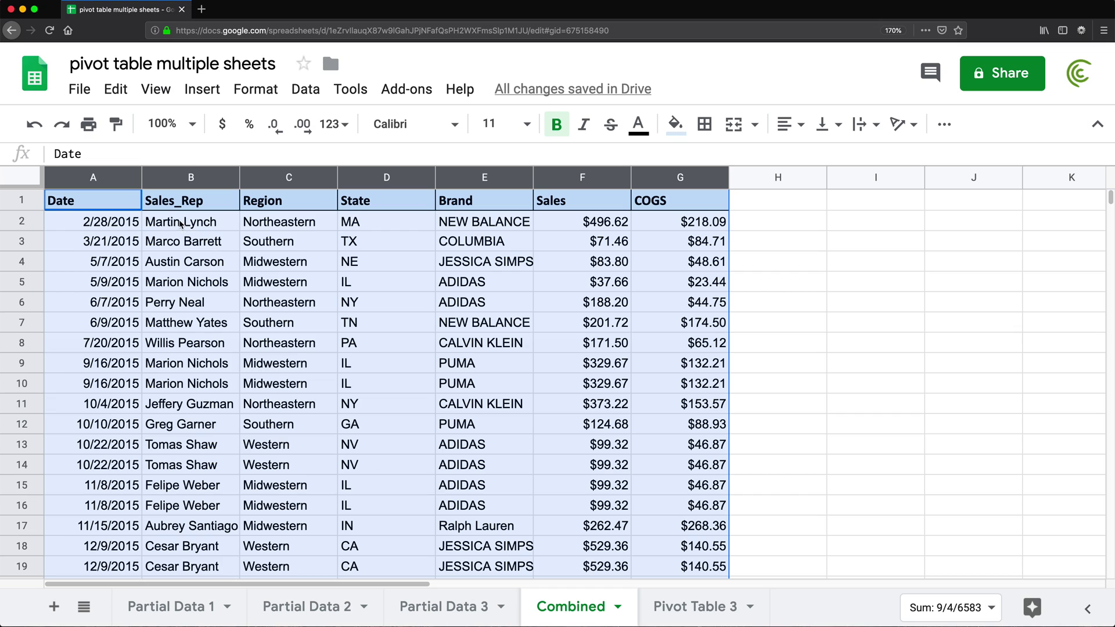
drag(619, 231, 604, 427)
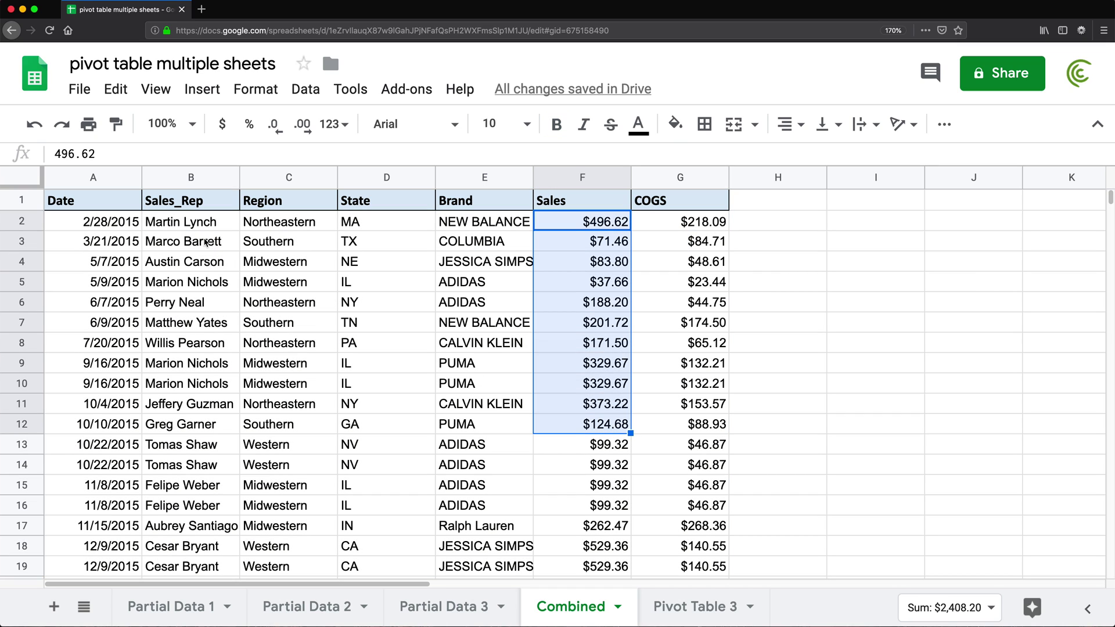
drag(215, 223, 191, 425)
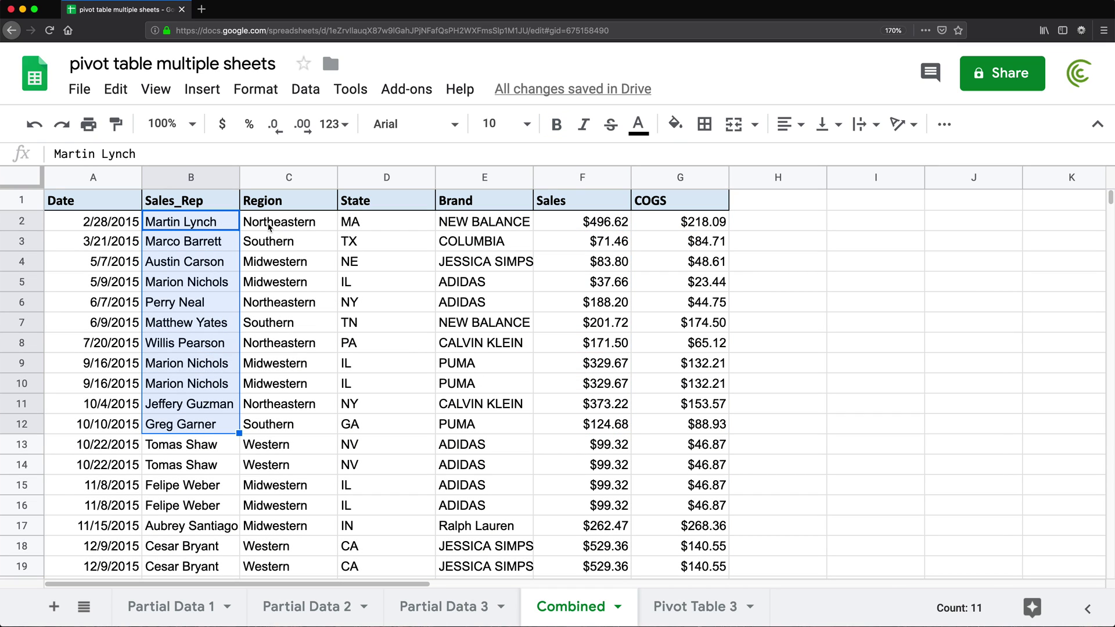
drag(301, 219, 300, 367)
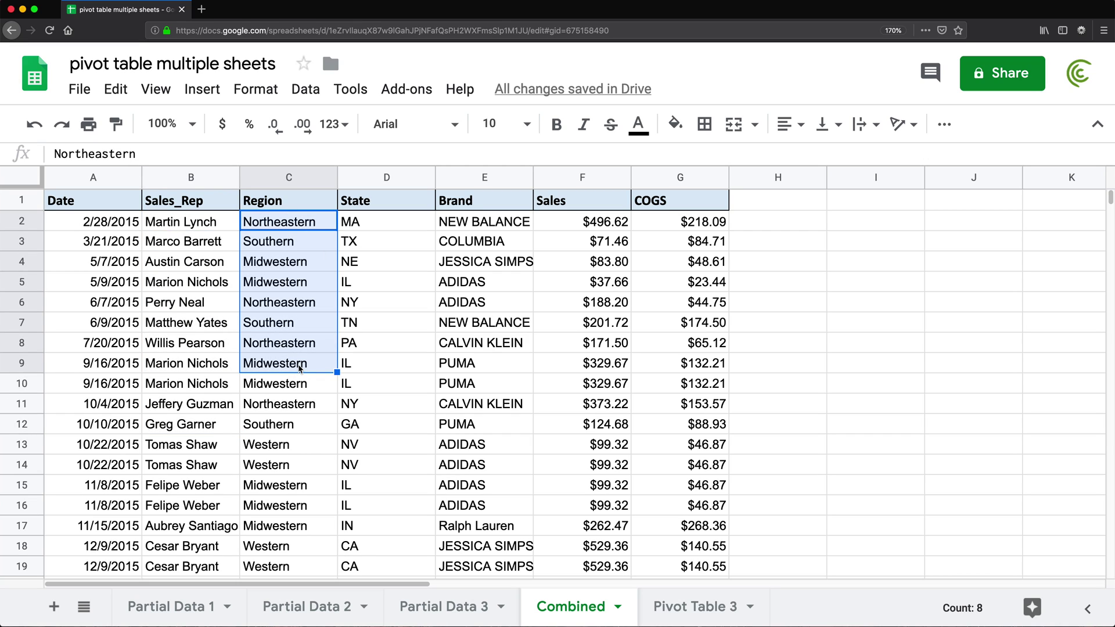
click(303, 404)
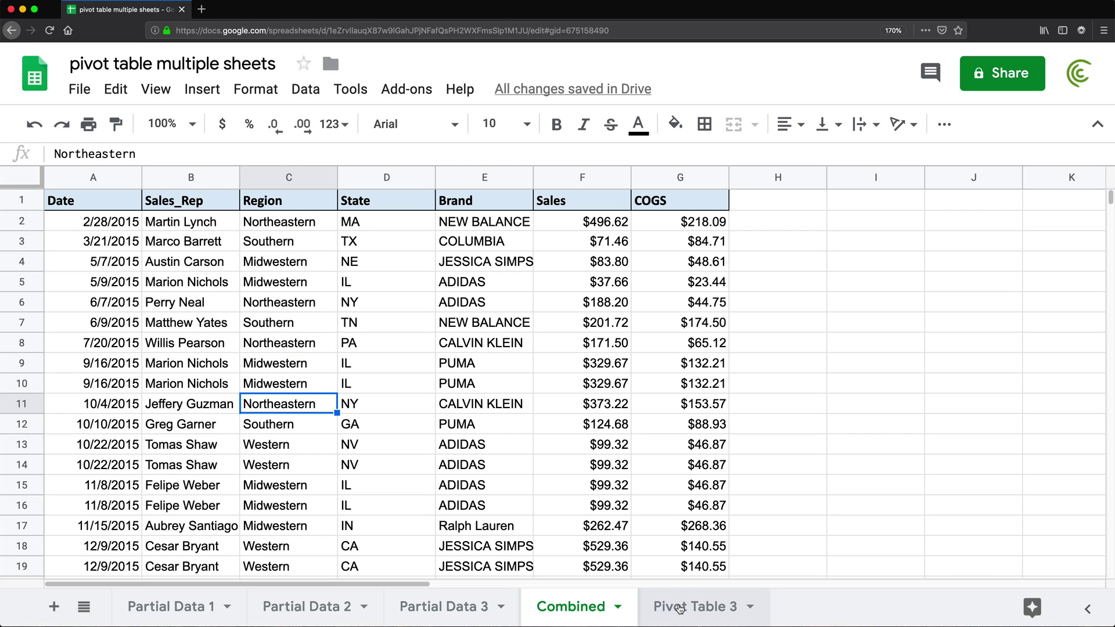
- Add Sales_Rep as the row field and Sales as the value field of the new pivot table
click(680, 608)
click(1073, 290)
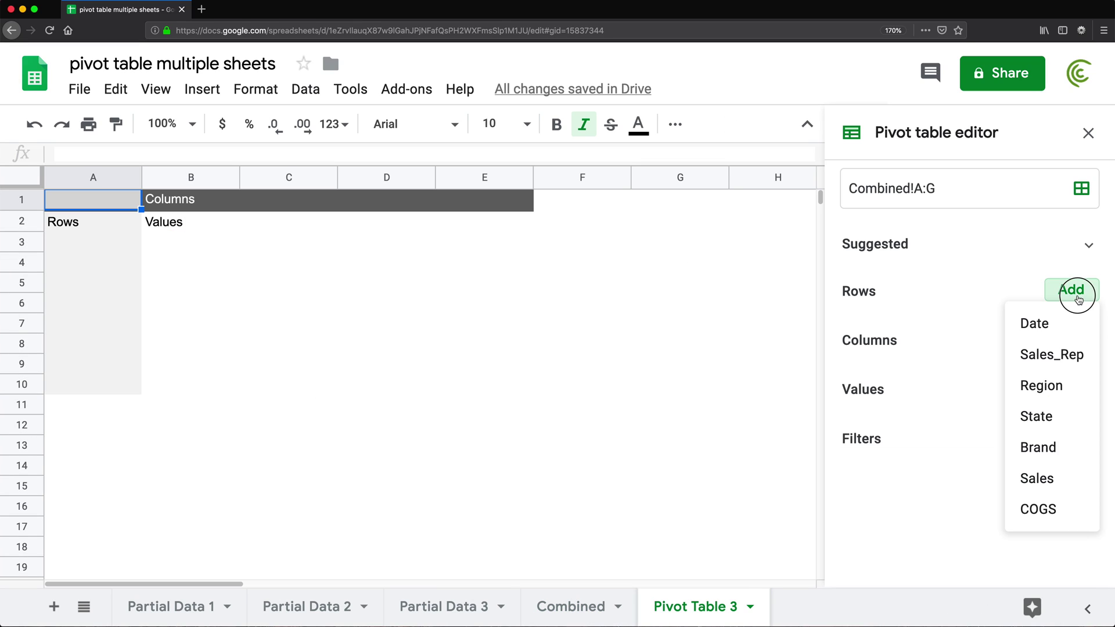
click(1064, 364)
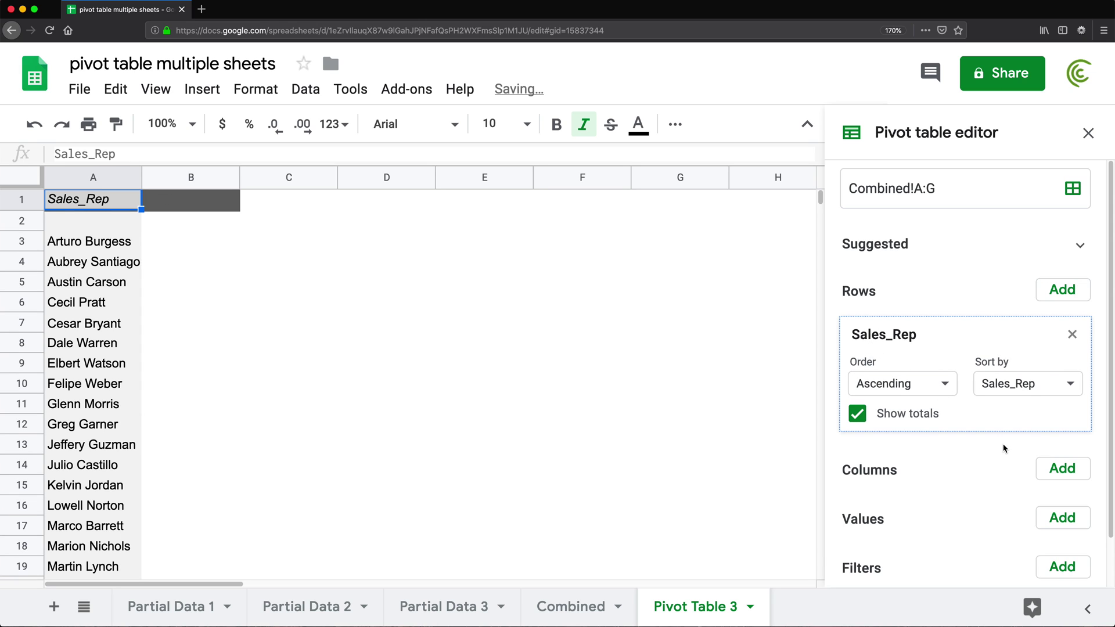
scroll(1022, 458, down, 1)
click(1060, 472)
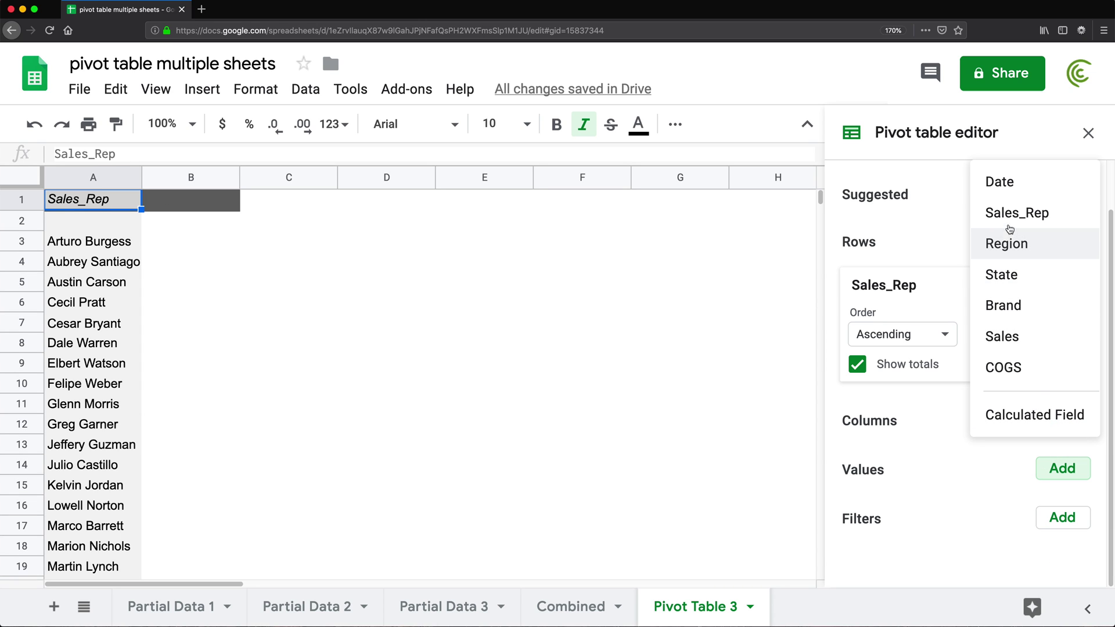
click(1051, 336)
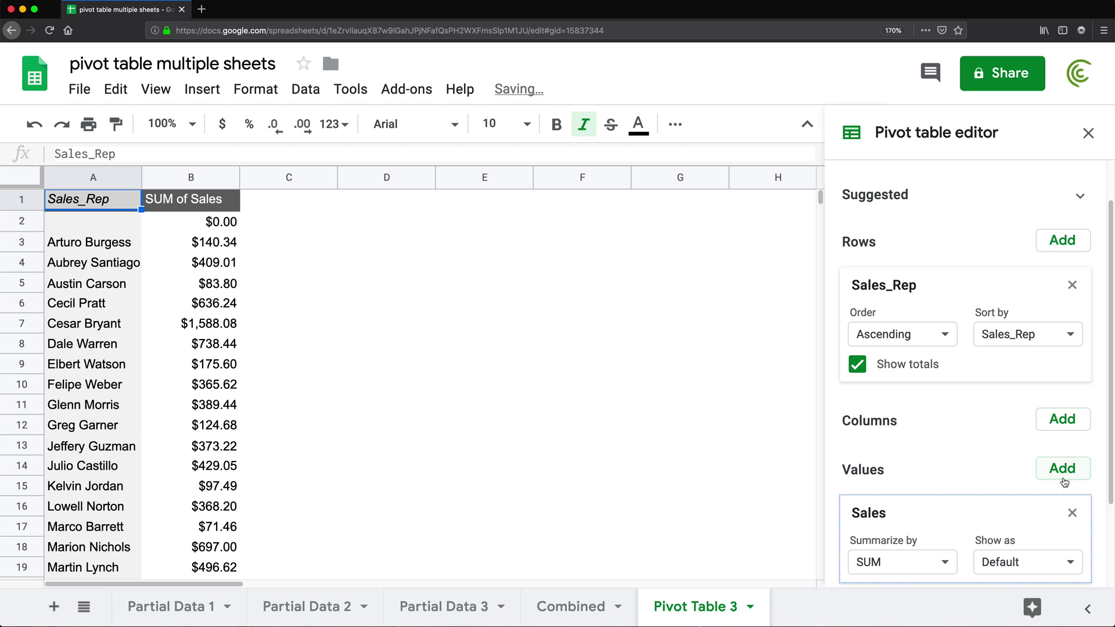
- Add Region as the column field of the pivot table
scroll(1000, 448, down, 1)
scroll(999, 444, down, 1)
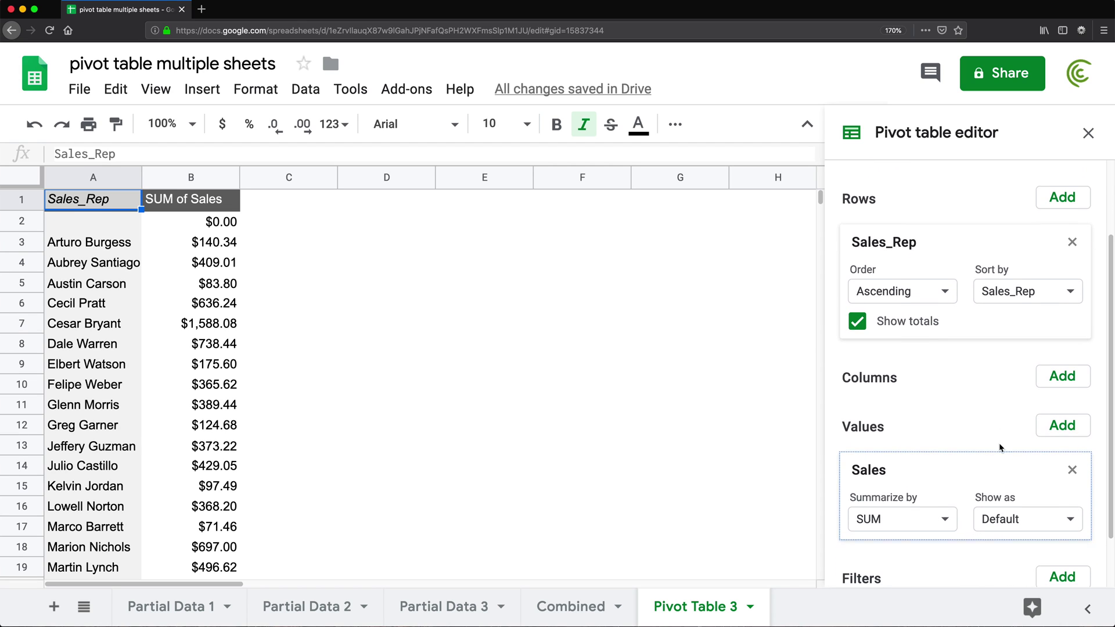
click(1062, 374)
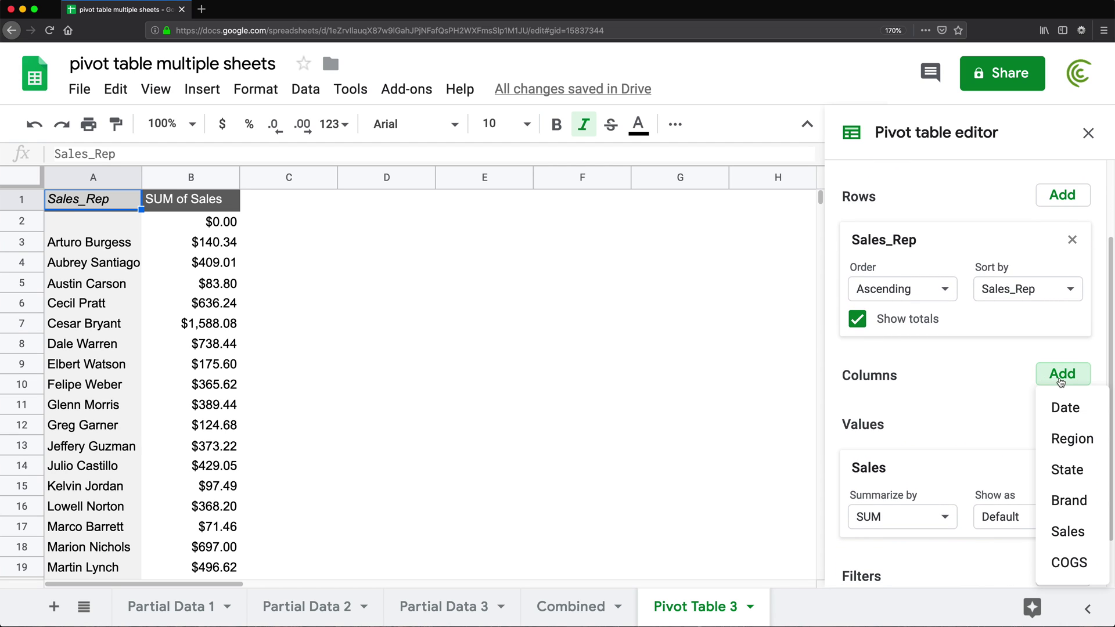
click(1081, 448)
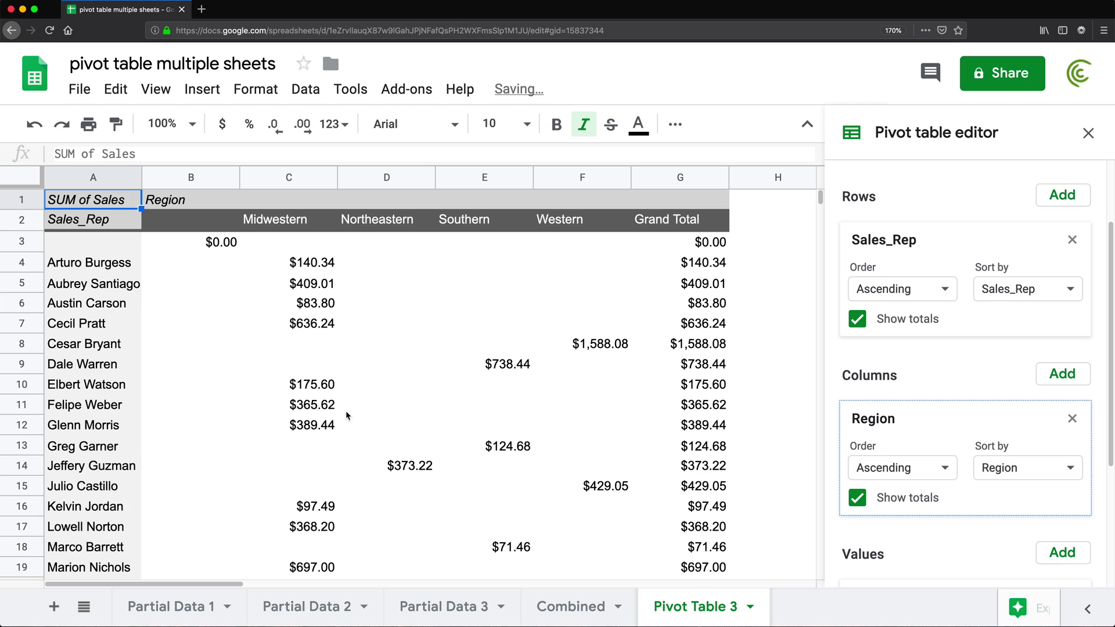
- Examine the pivot table's blank Sales_Rep entry and Grand Total row against the empty rows below the records on Combined
click(93, 239)
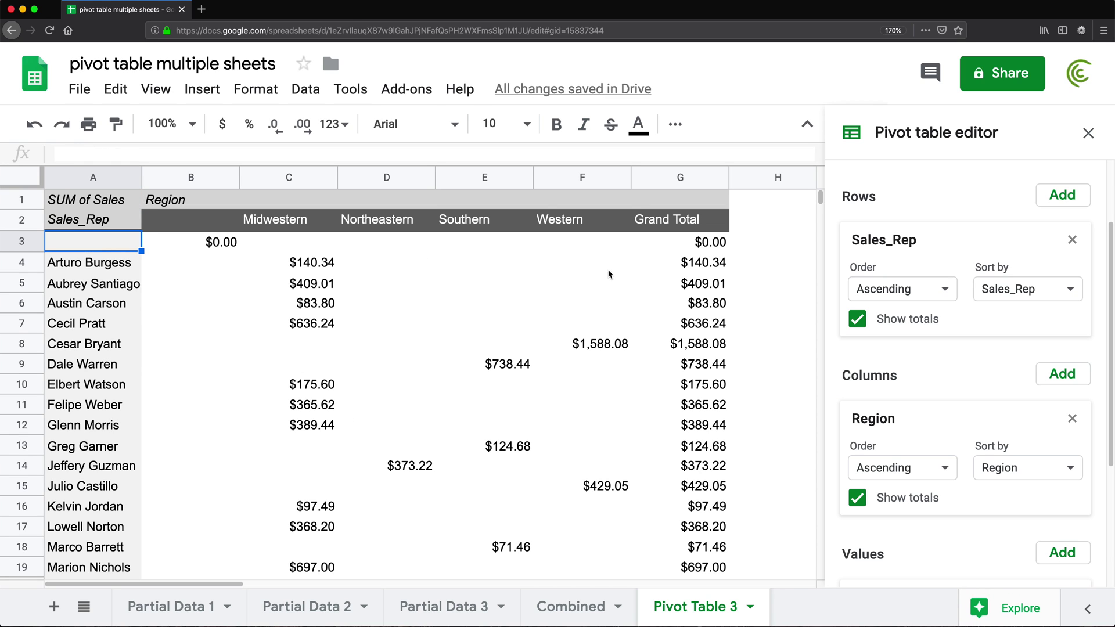
scroll(423, 365, down, 5)
scroll(419, 366, down, 8)
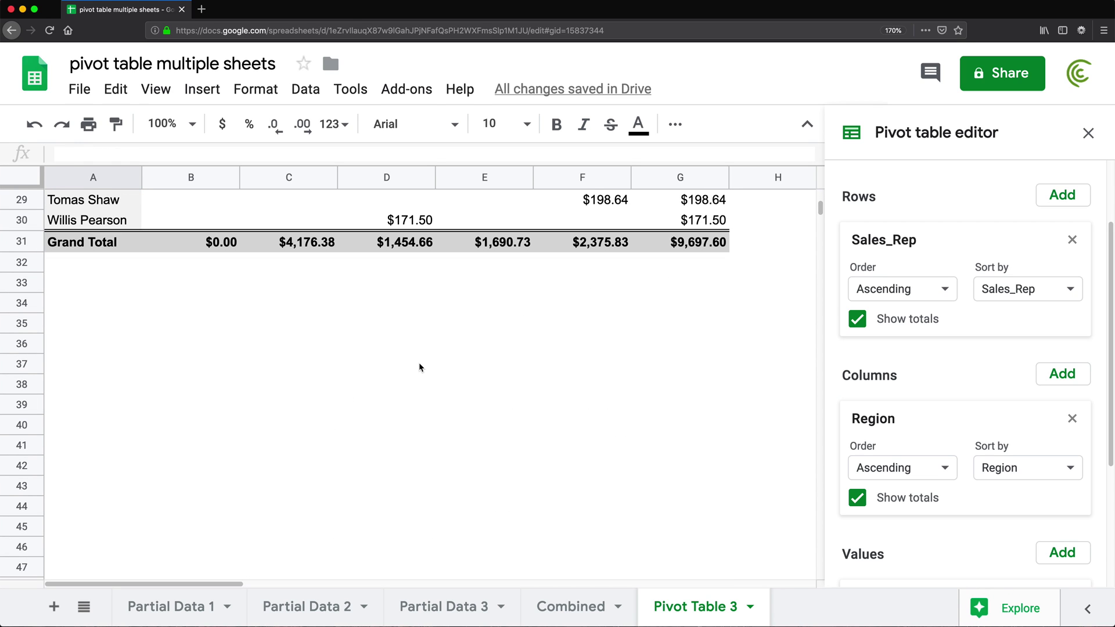
scroll(415, 369, up, 3)
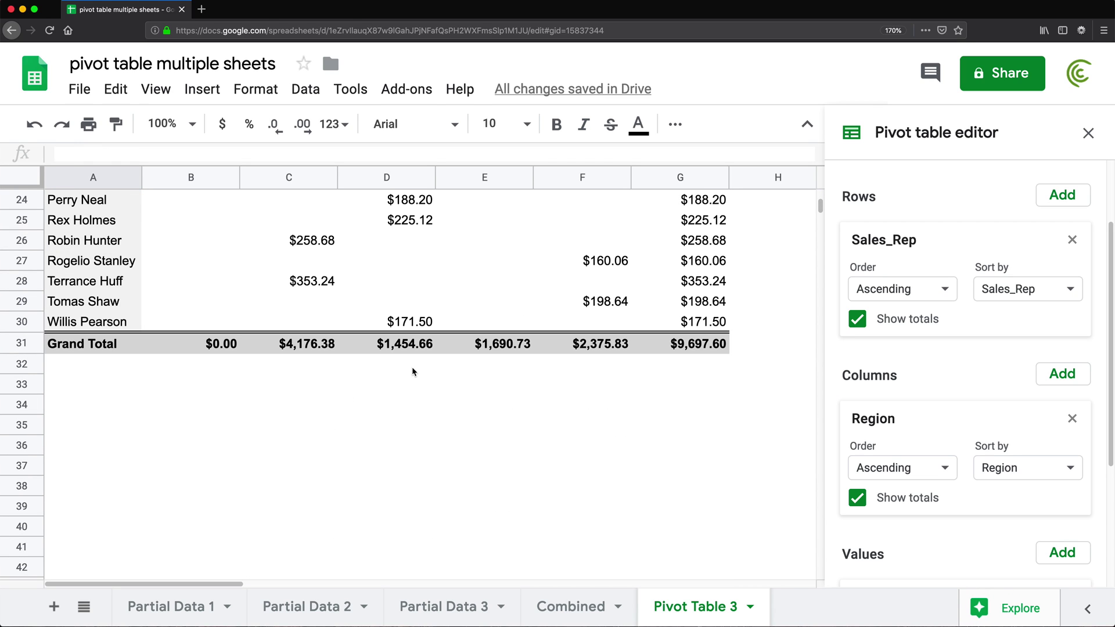
click(569, 607)
scroll(172, 351, down, 14)
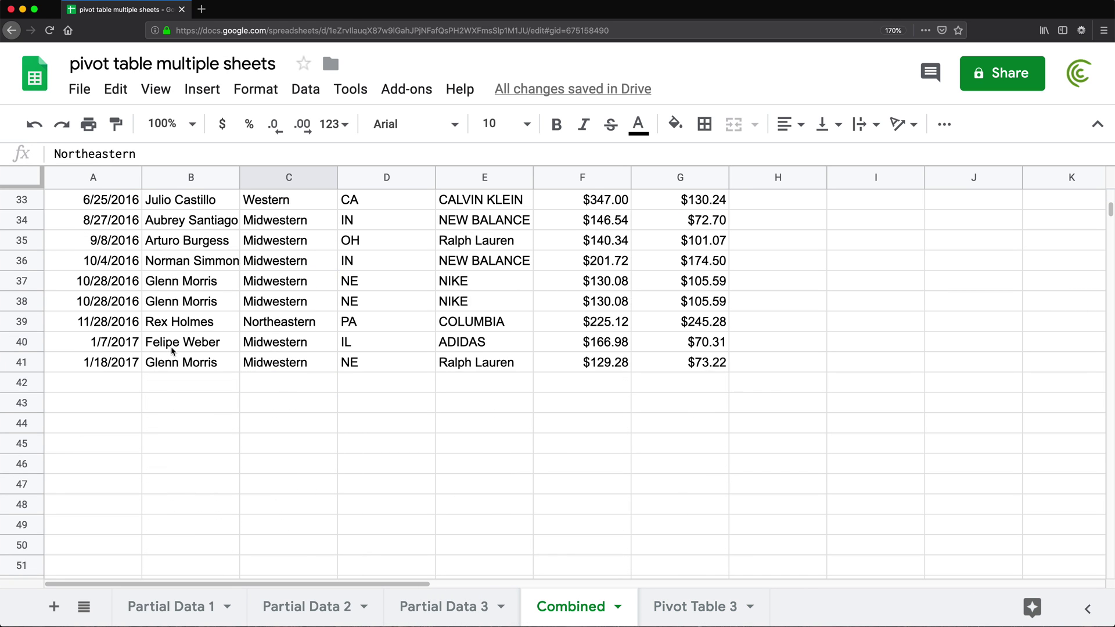
scroll(130, 295, up, 3)
drag(116, 302, 134, 525)
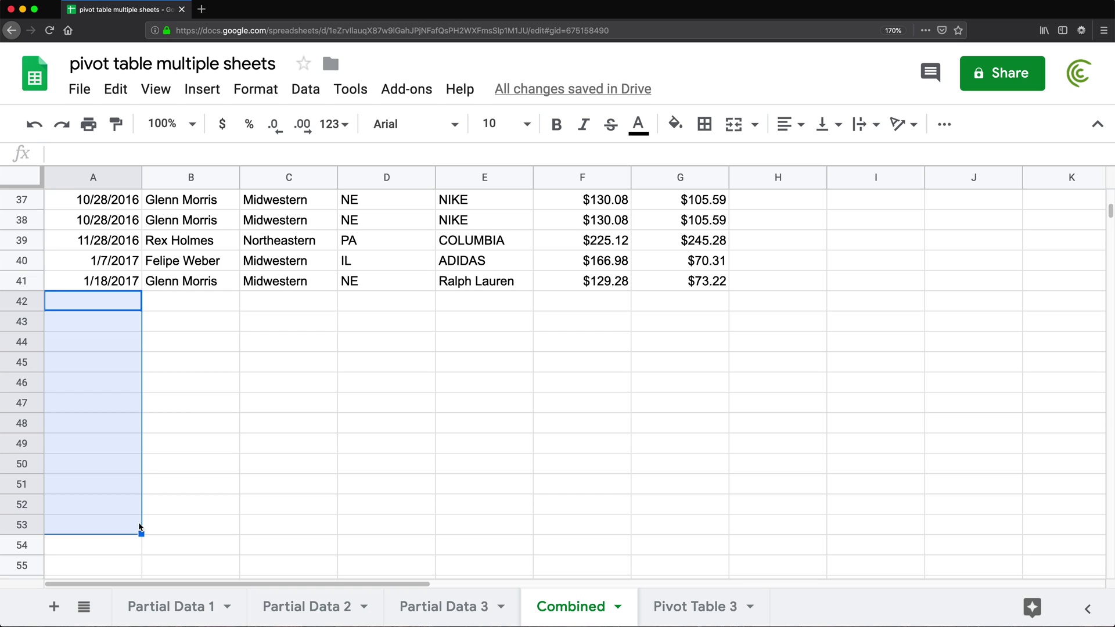
click(664, 611)
scroll(170, 259, up, 8)
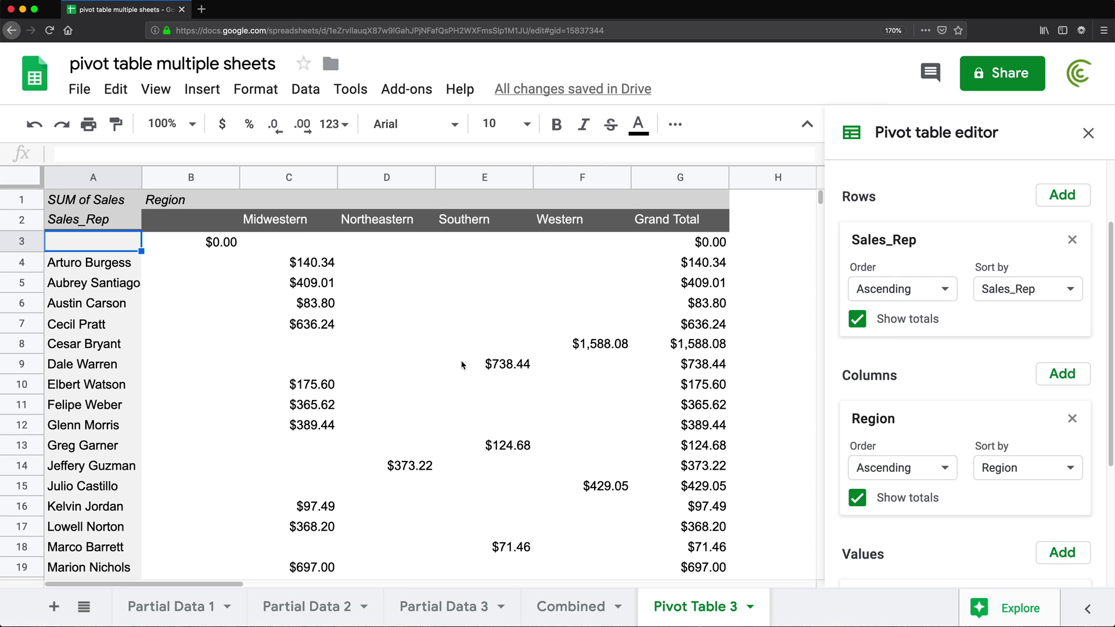
- Add a Sales_Rep filter to the pivot table that excludes the blank entries
scroll(1031, 447, down, 5)
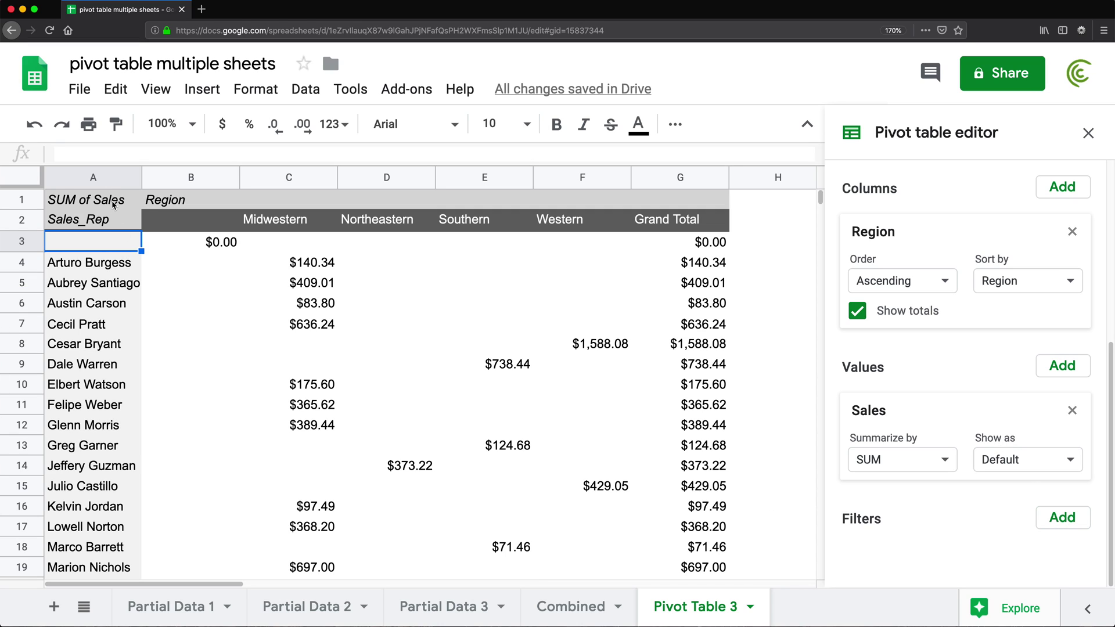
click(1064, 518)
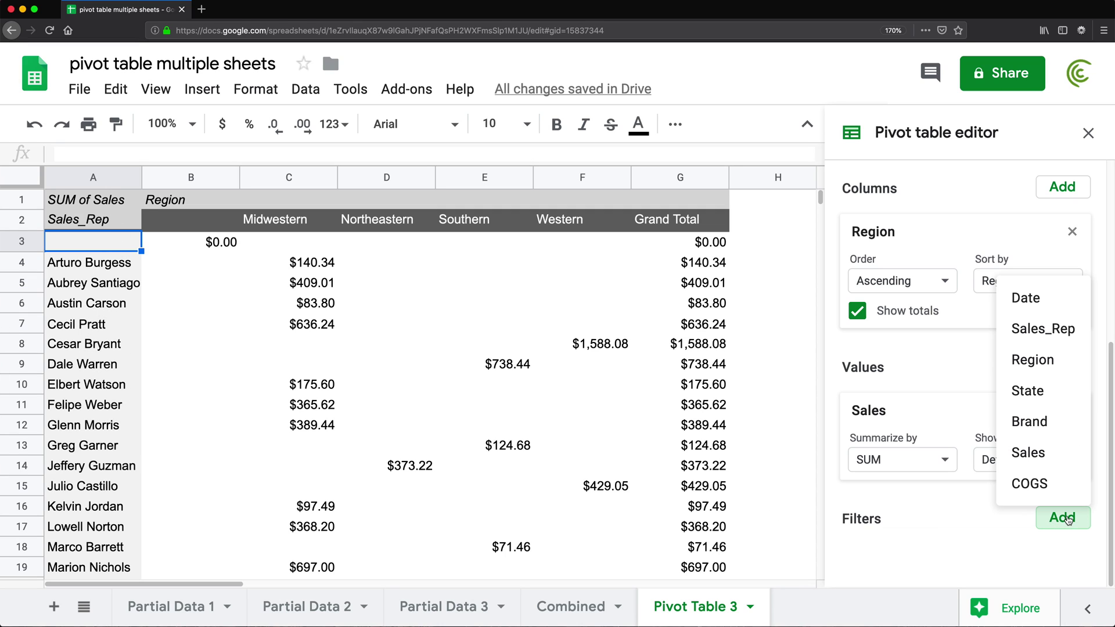
click(1066, 326)
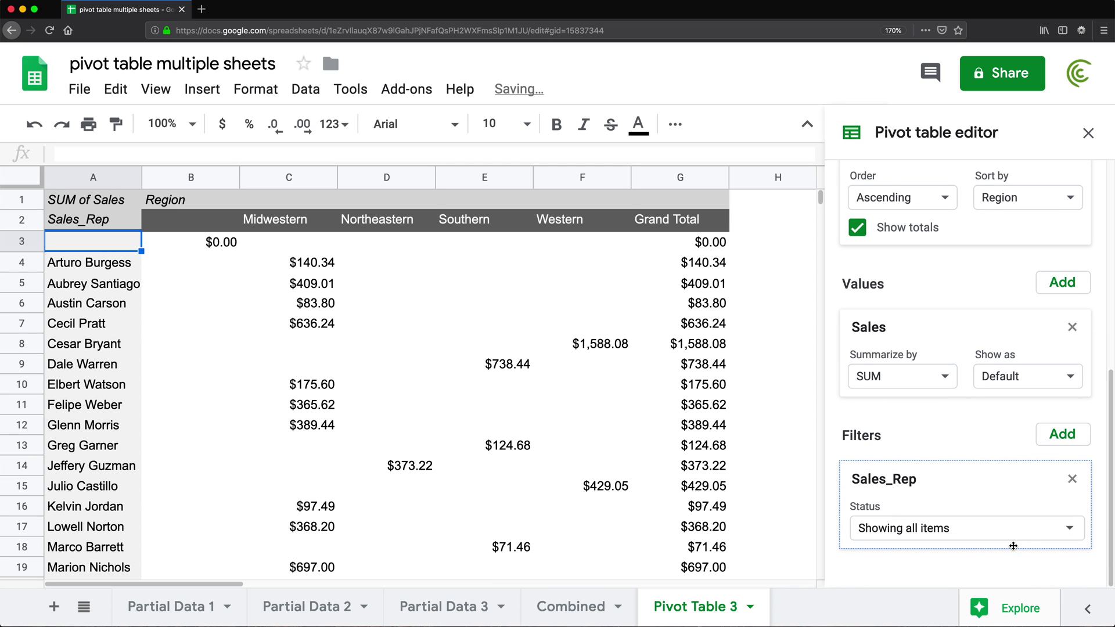
click(1064, 529)
click(864, 437)
click(1083, 592)
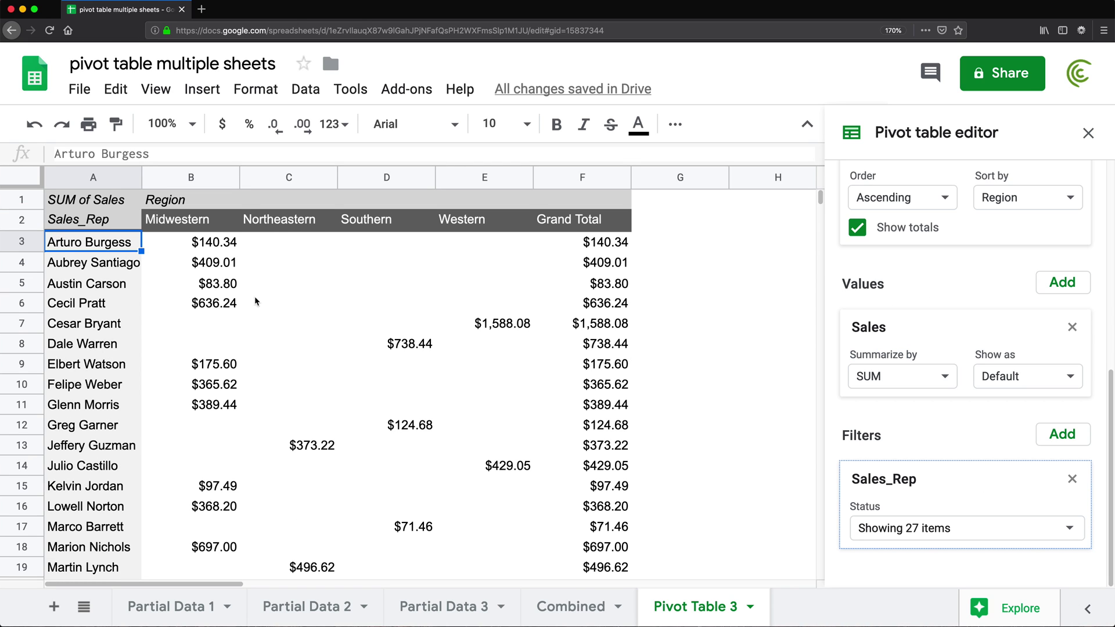
scroll(171, 256, down, 6)
scroll(174, 276, up, 6)
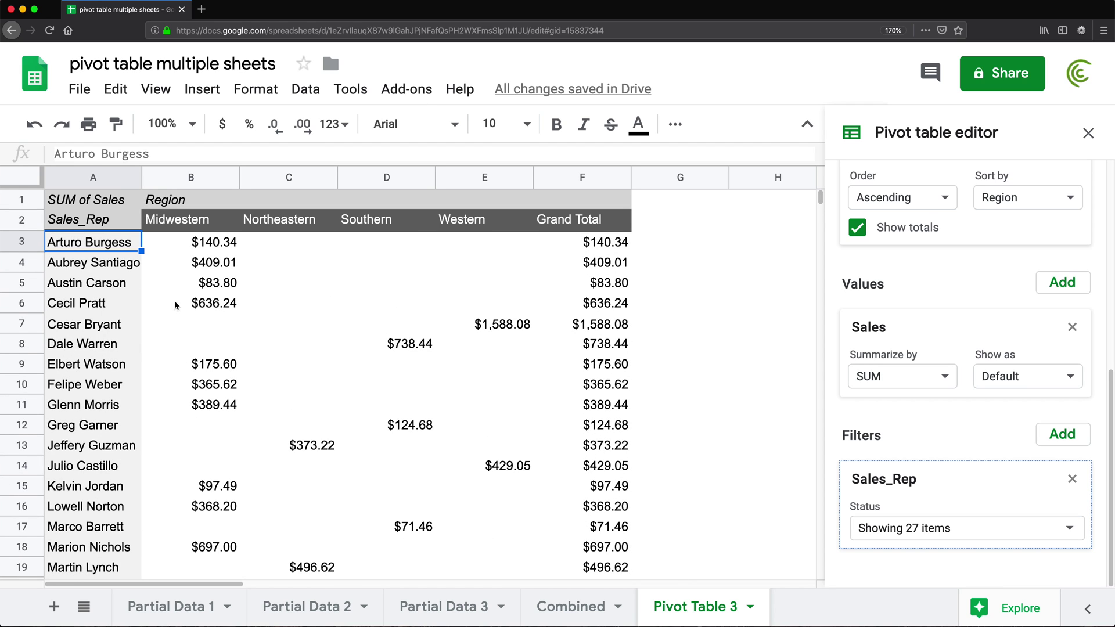
- Hide the Combined sheet and check its entry in the list of all sheets
click(587, 617)
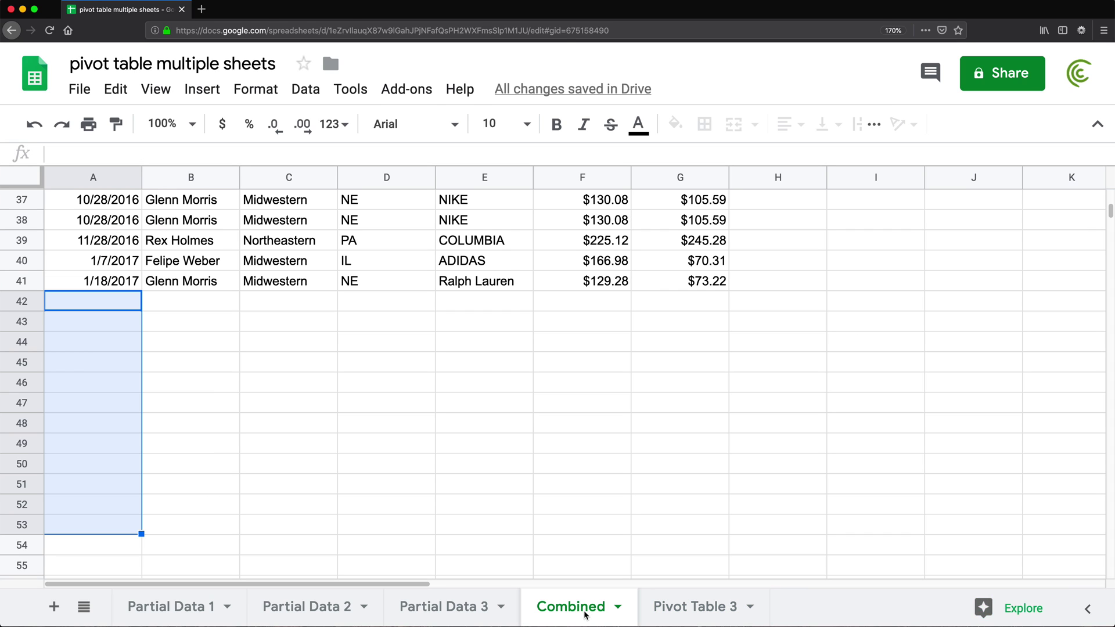
key(Up)
key(Up)
key(Up)
scroll(642, 585, up, 10)
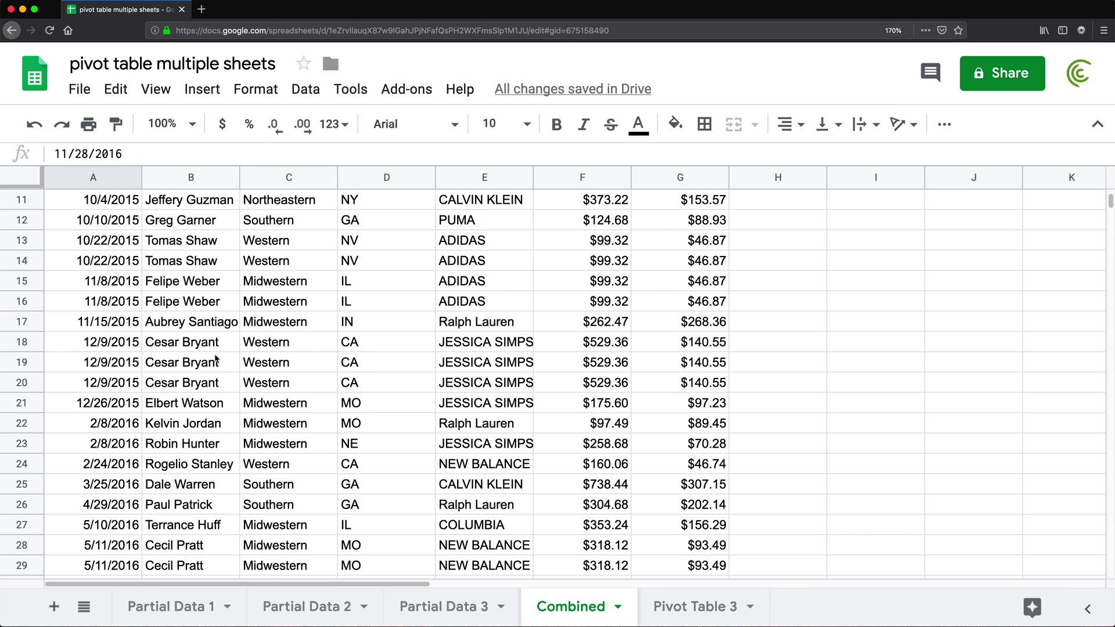
scroll(324, 323, up, 1)
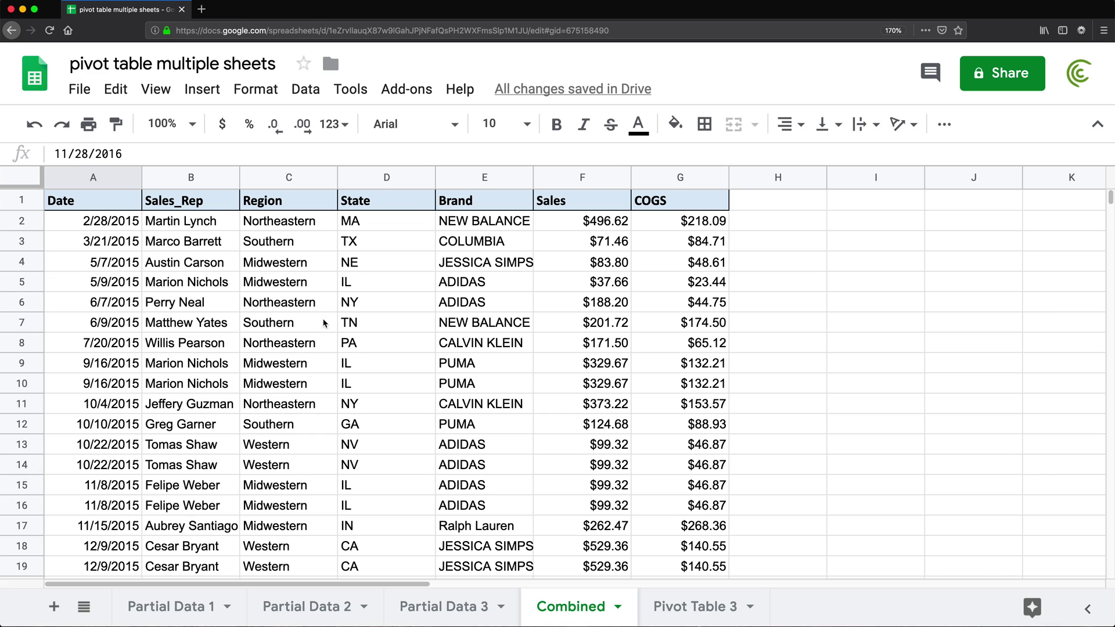
right_click(598, 608)
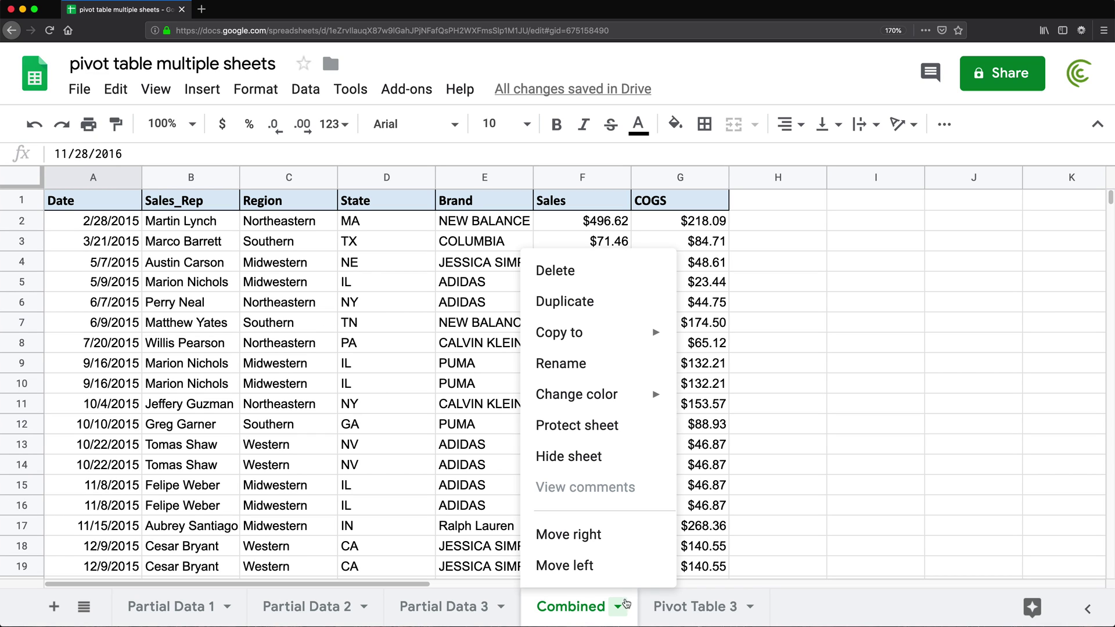
click(594, 457)
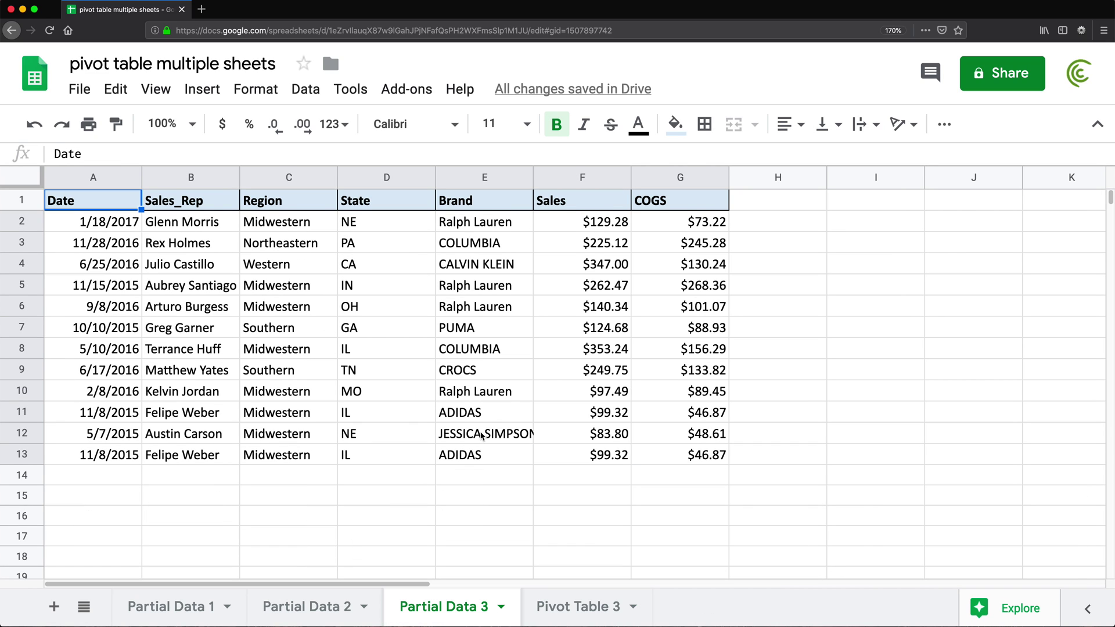
click(84, 606)
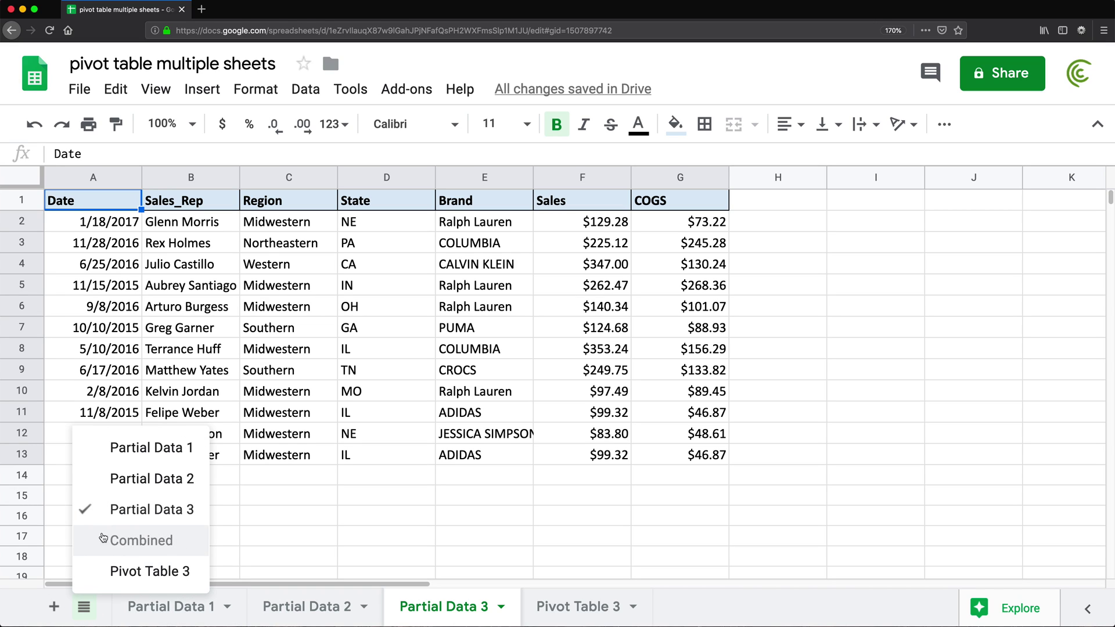
click(349, 496)
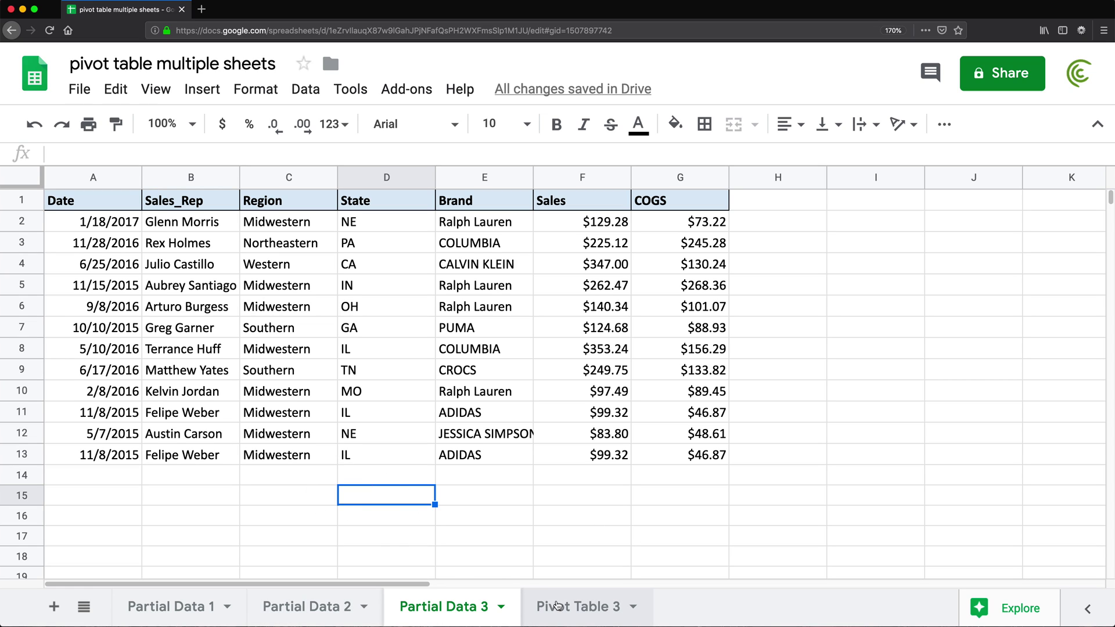
- Auto-fit the width of the Sales_Rep column on the Pivot Table 3 sheet
click(595, 601)
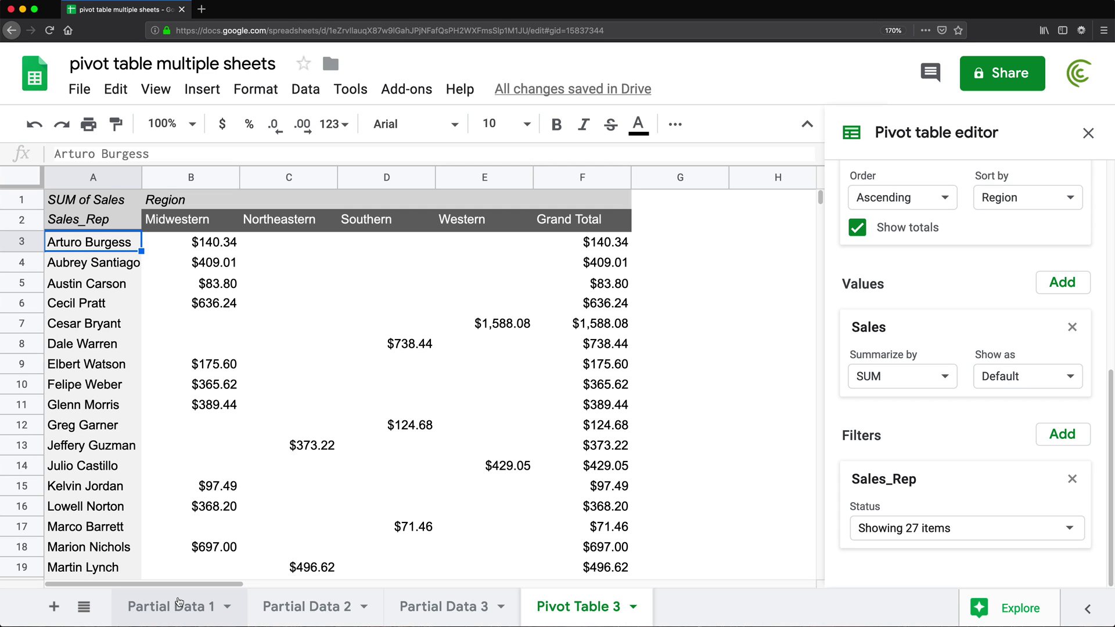
double_click(141, 177)
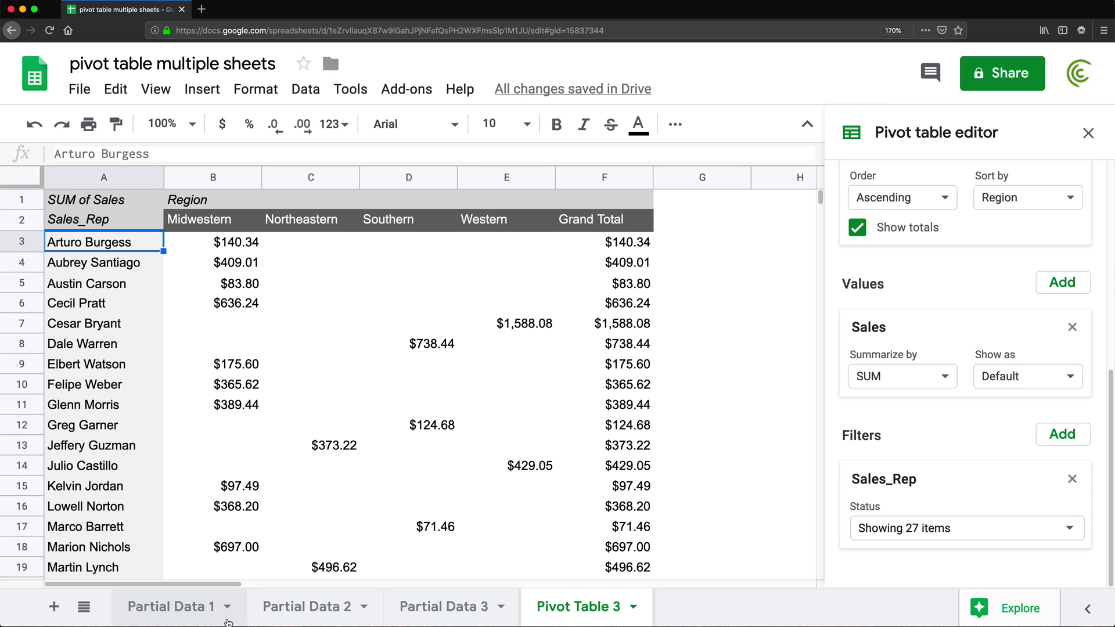
- Start a new record in row 16 of Partial Data 2 with today's date, Sales_Rep Superman and Region Midwestern
click(193, 613)
click(330, 606)
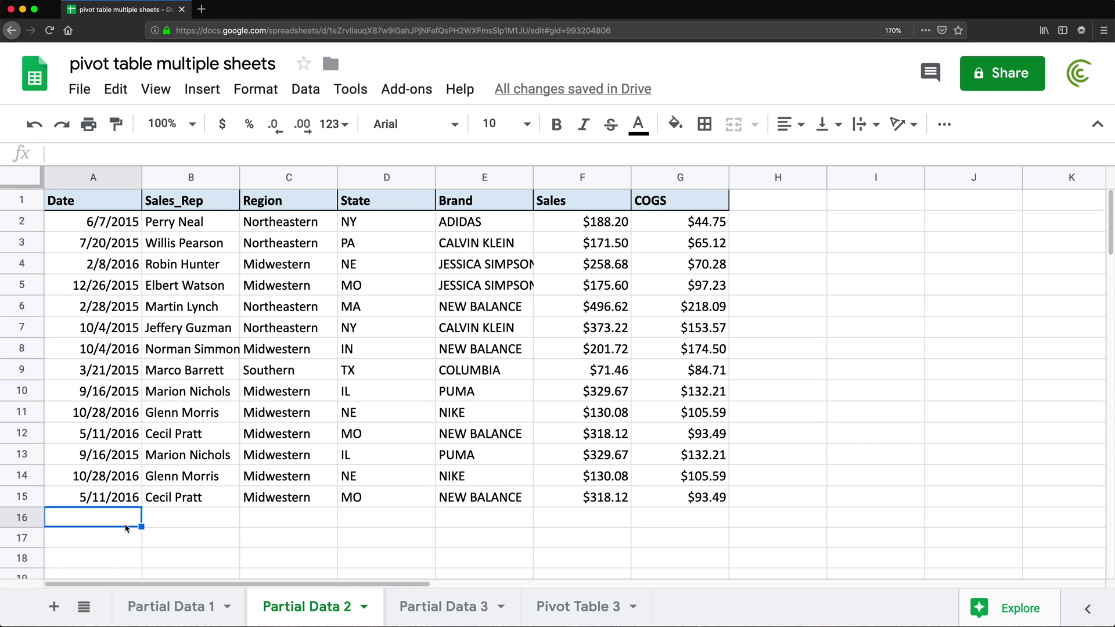
key(ctrl+semicolon)
key(Tab)
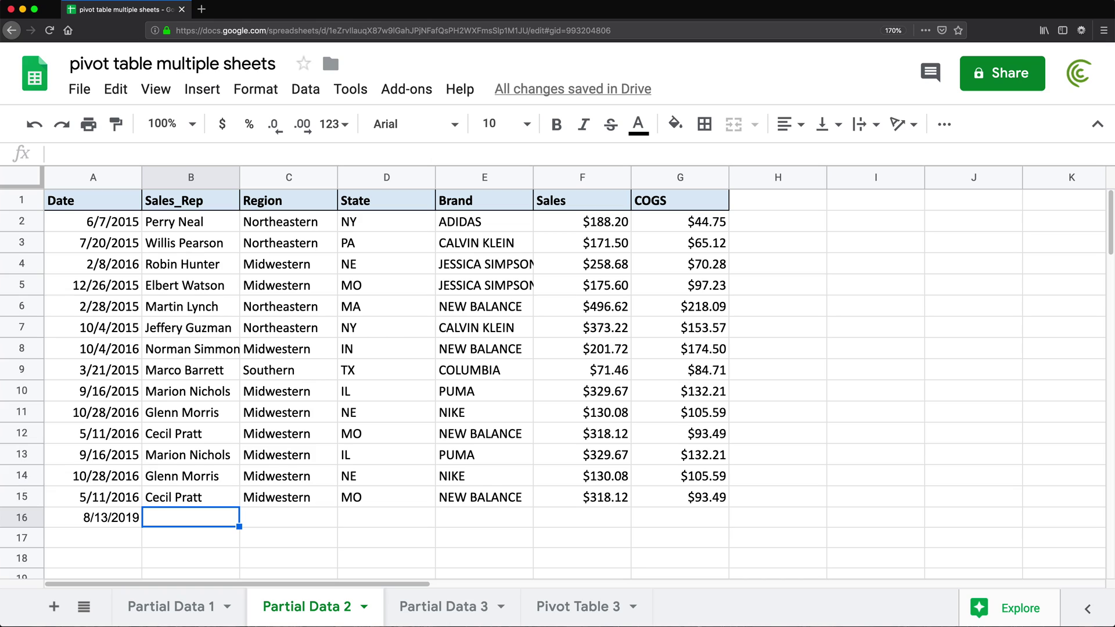
text(Superman)
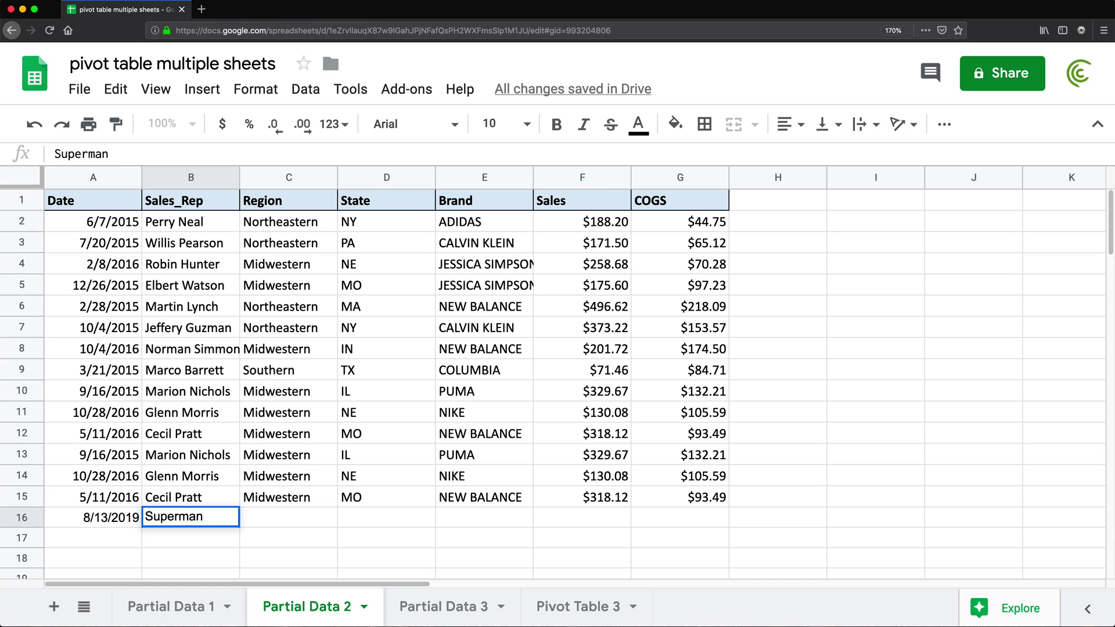
key(Tab)
text(Mid)
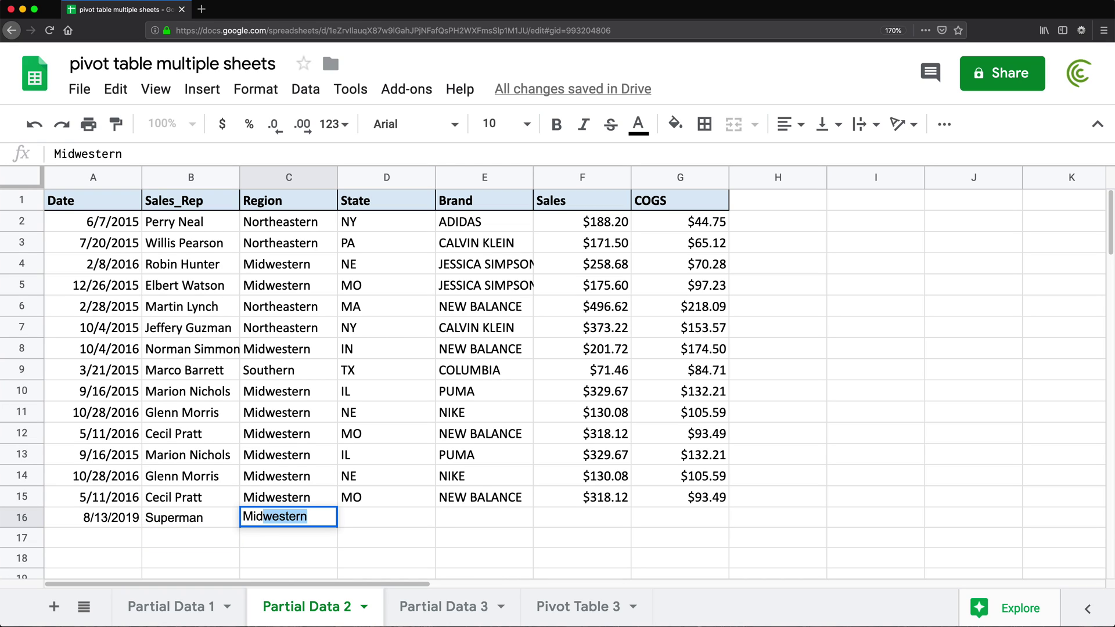
key(Return)
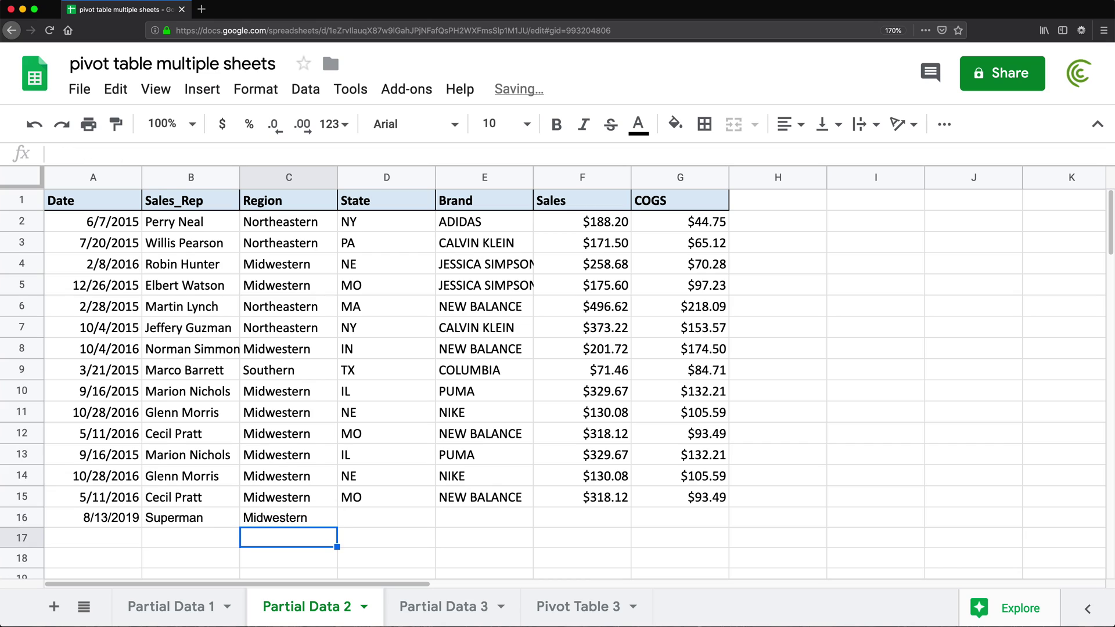
- Enter 6000 as the Sales value of the new Superman record in row 16
key(Up)
key(Right)
key(Right)
key(Right)
key(Right)
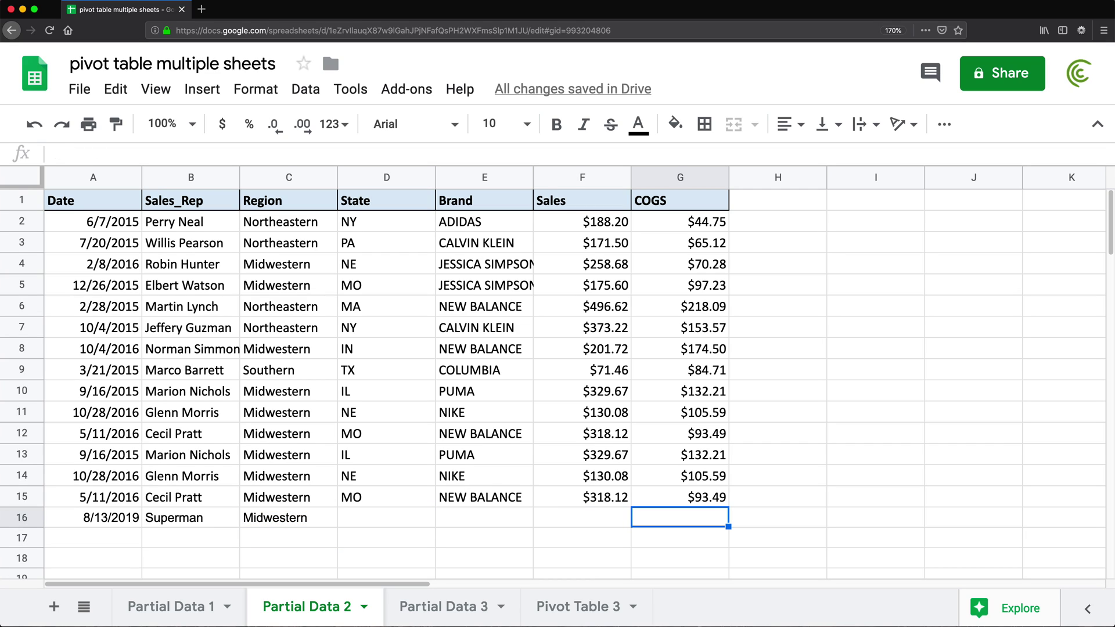
key(Left)
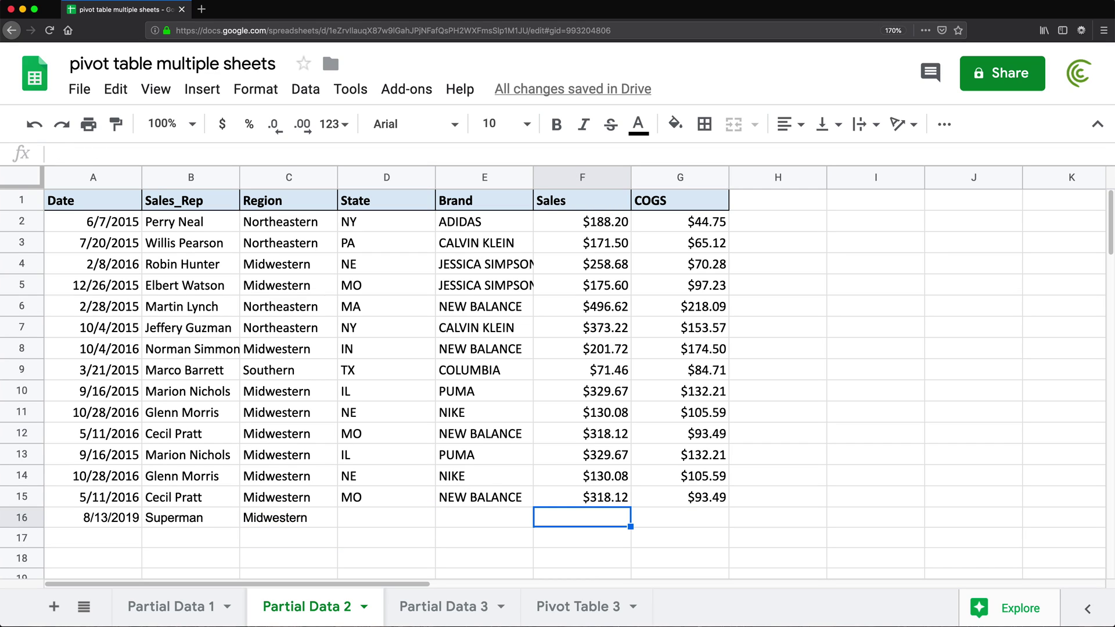
text(6000)
key(Return)
key(Up)
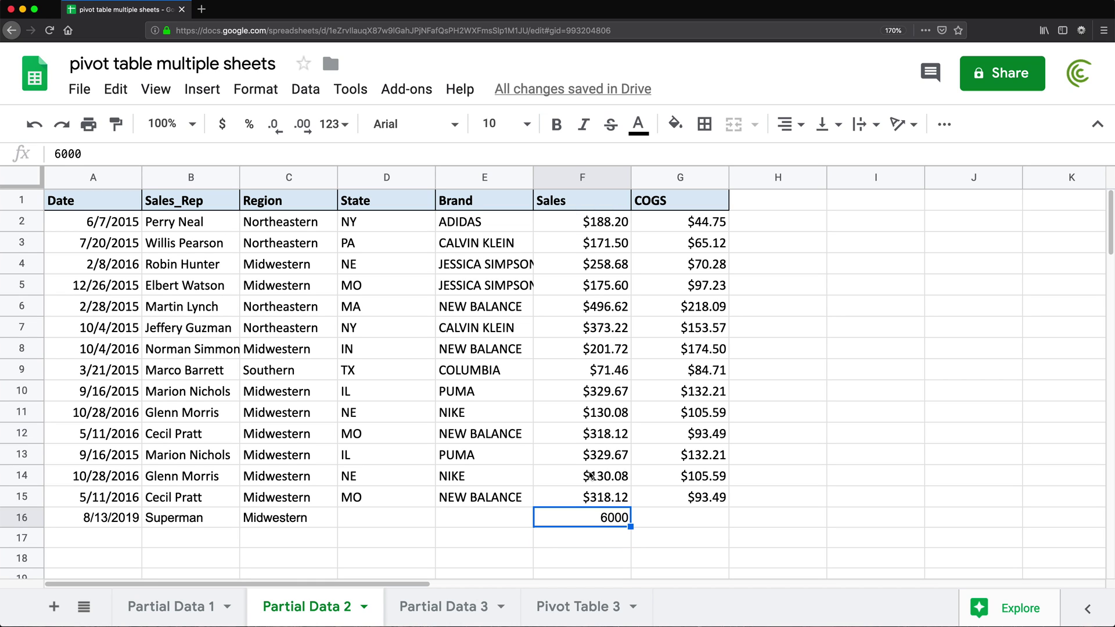
- Look through the rows of Pivot Table 3 for the new Superman record
click(609, 620)
scroll(178, 428, down, 5)
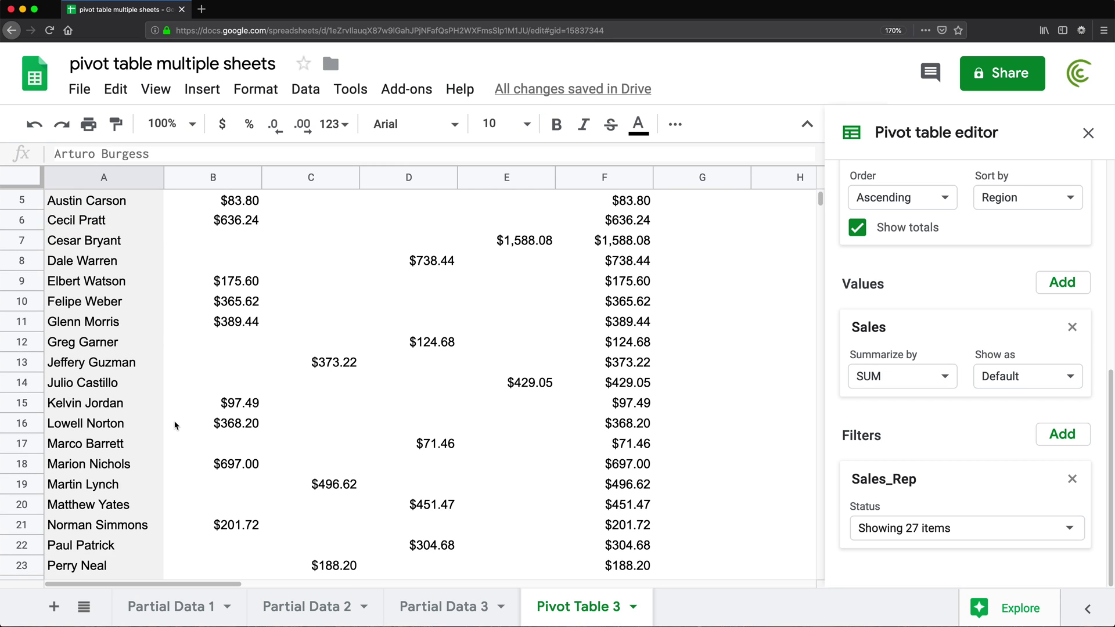
scroll(173, 421, down, 1)
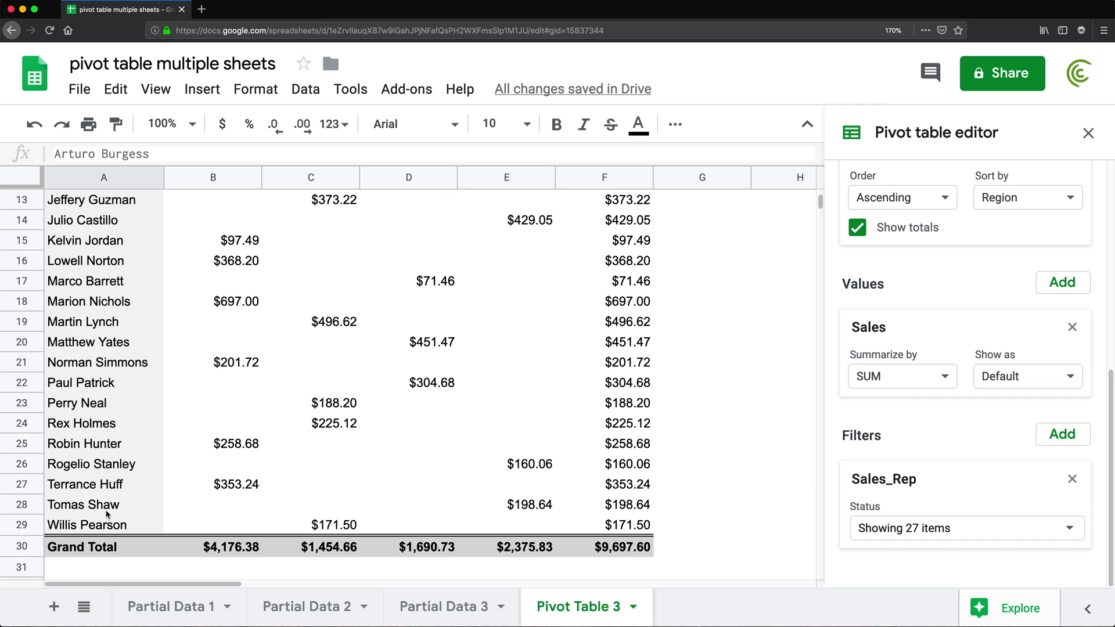
scroll(87, 336, up, 5)
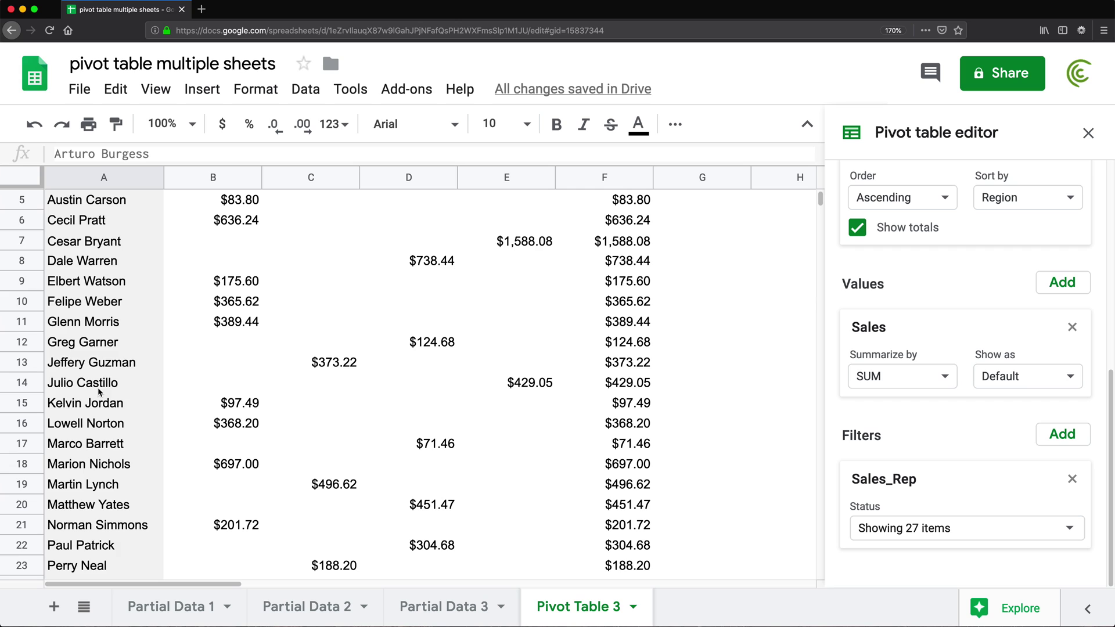
scroll(138, 363, down, 6)
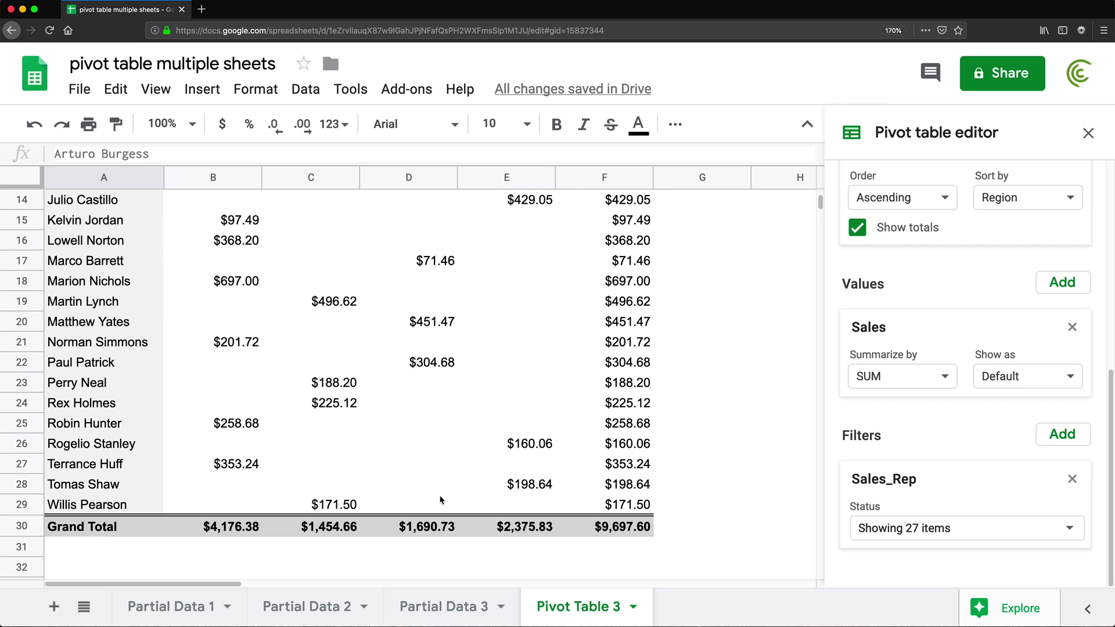
- Examine which Sales_Rep values are ticked in the pivot table filter, including Superman and the blanks
click(994, 536)
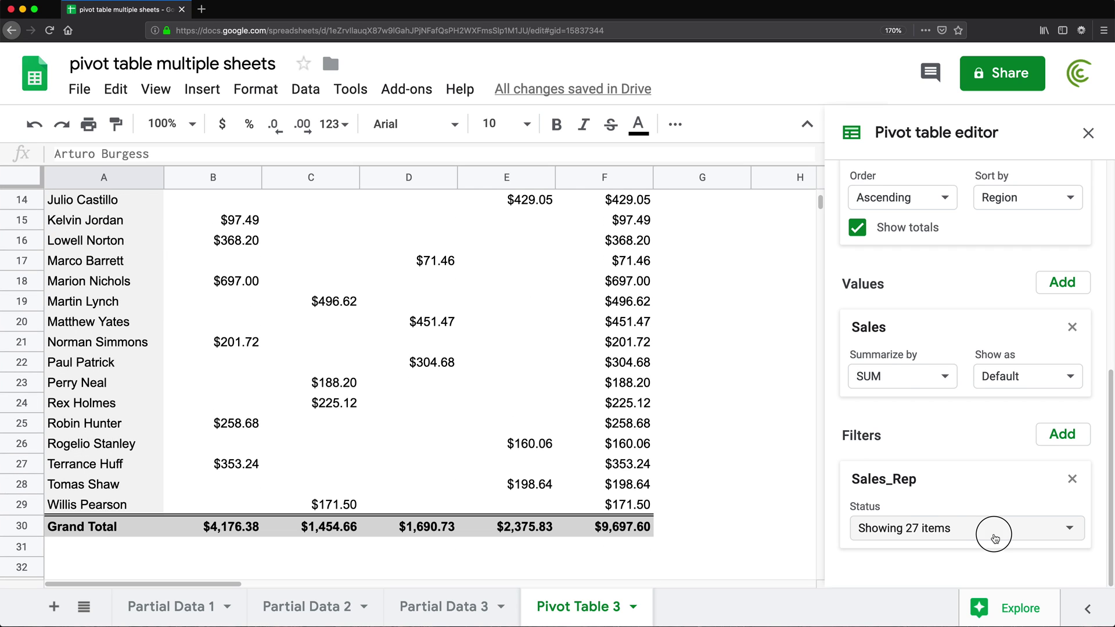
scroll(1015, 488, down, 10)
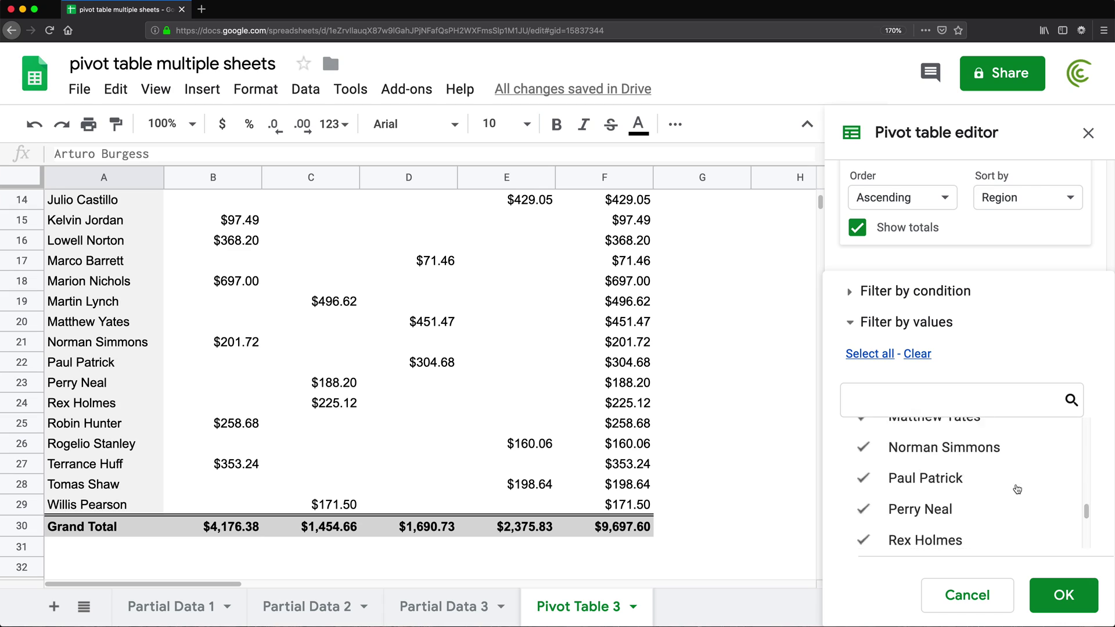
scroll(1016, 490, up, 1)
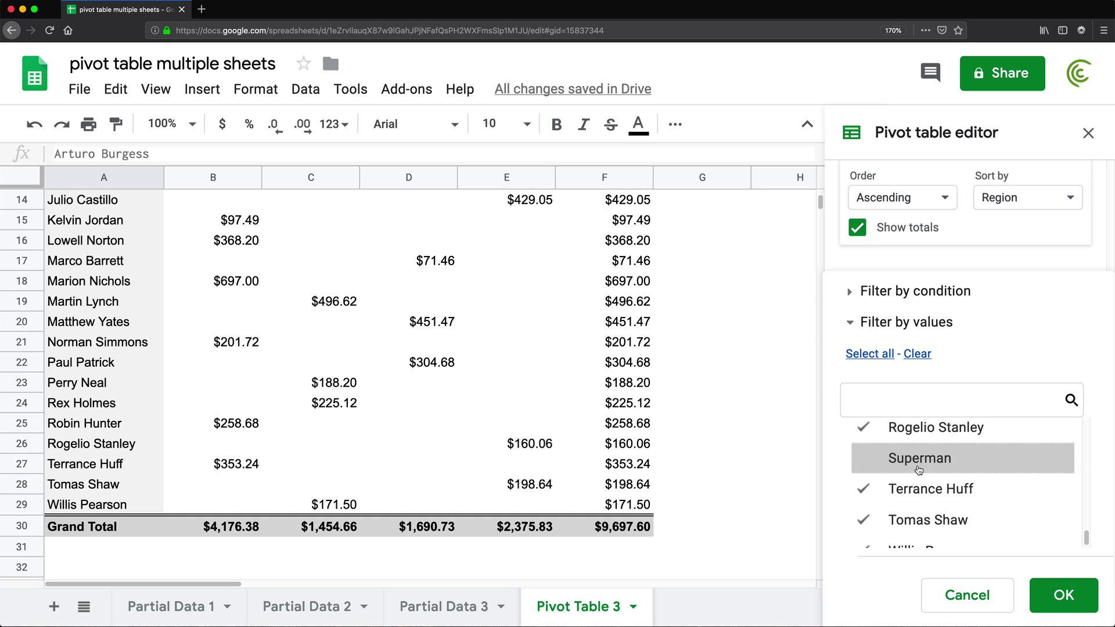
scroll(924, 479, up, 5)
scroll(923, 480, up, 10)
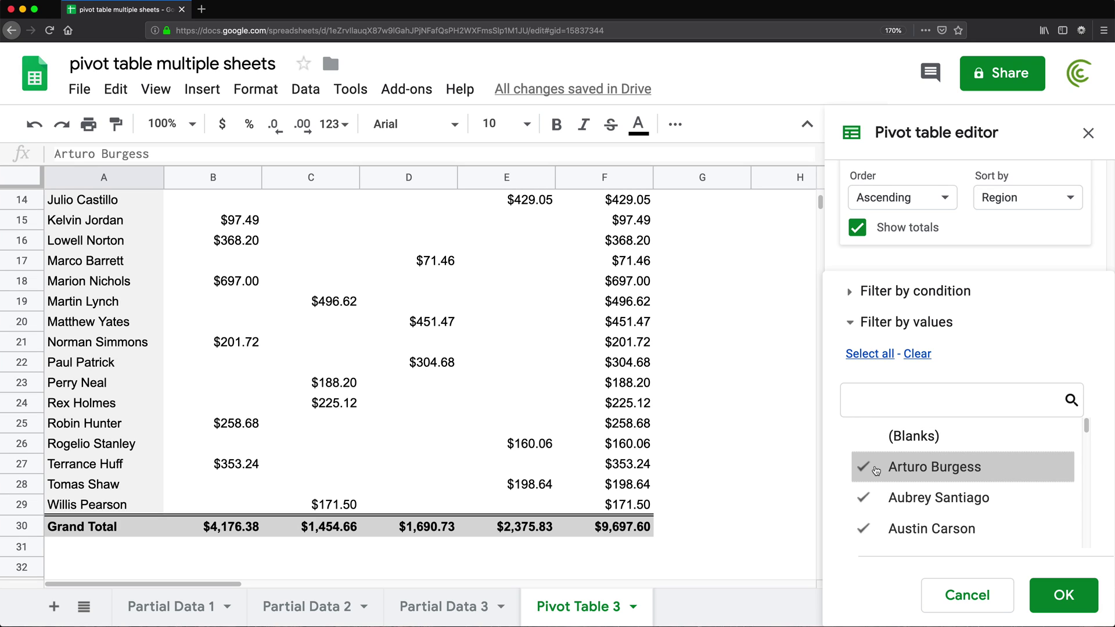
scroll(1004, 471, down, 1)
scroll(1002, 465, up, 1)
scroll(988, 524, down, 10)
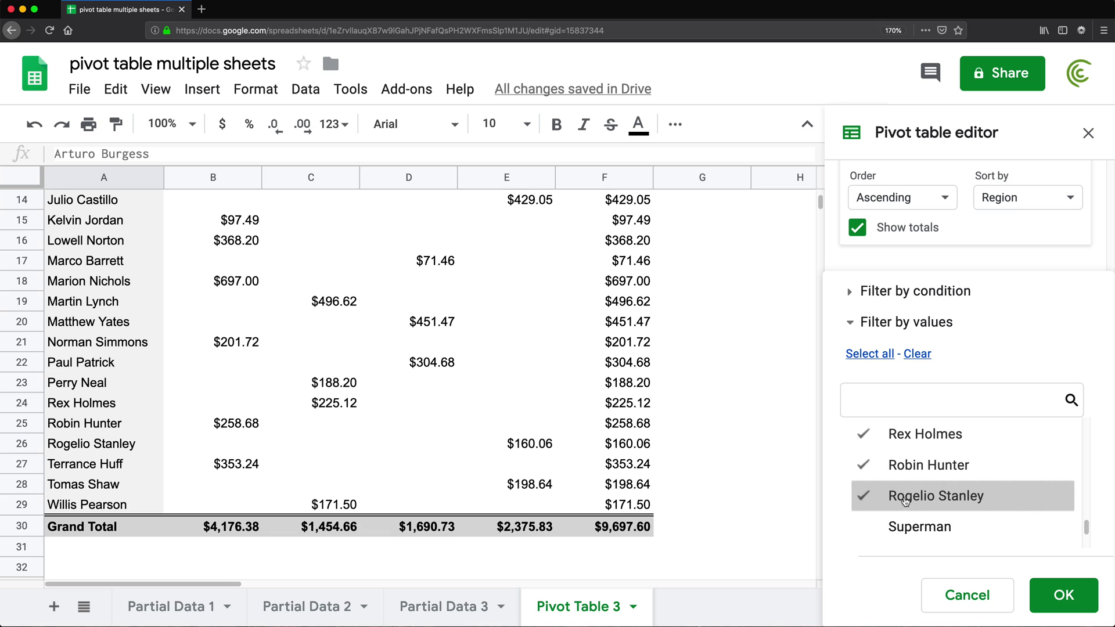
scroll(916, 482, down, 1)
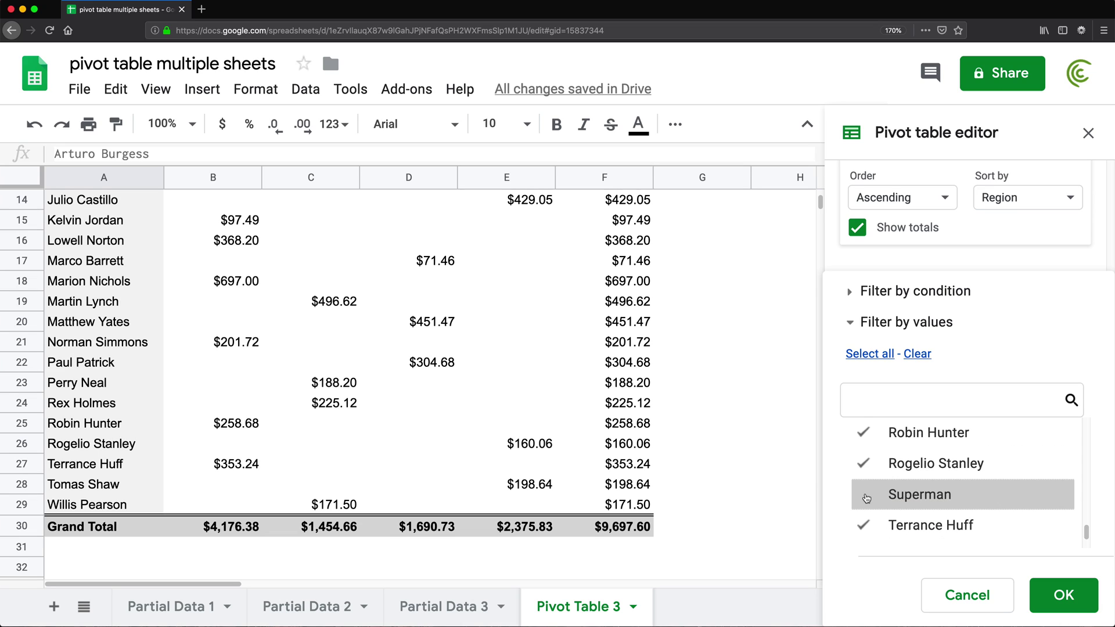
scroll(959, 441, up, 11)
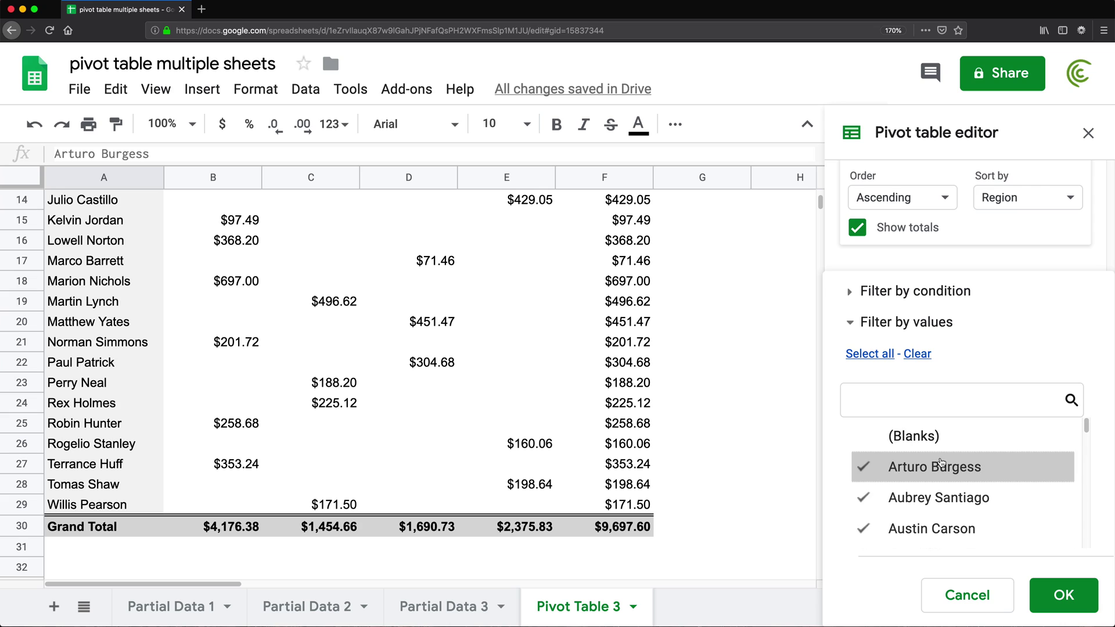
- Select all values in the pivot table's Sales_Rep filter and set its filter condition to Is not empty
click(917, 354)
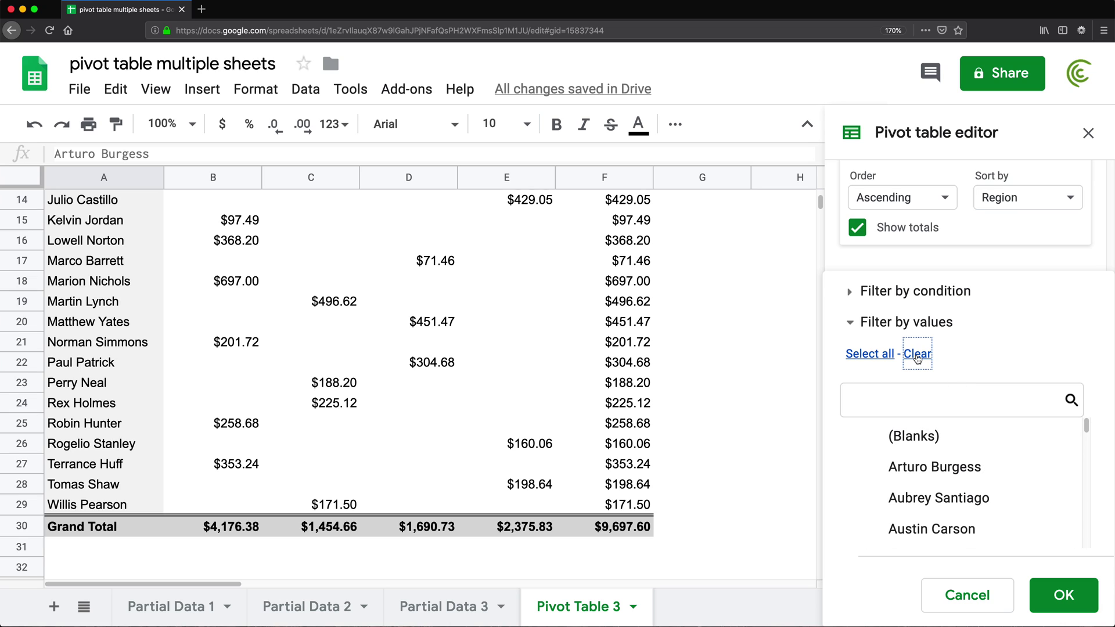
click(893, 355)
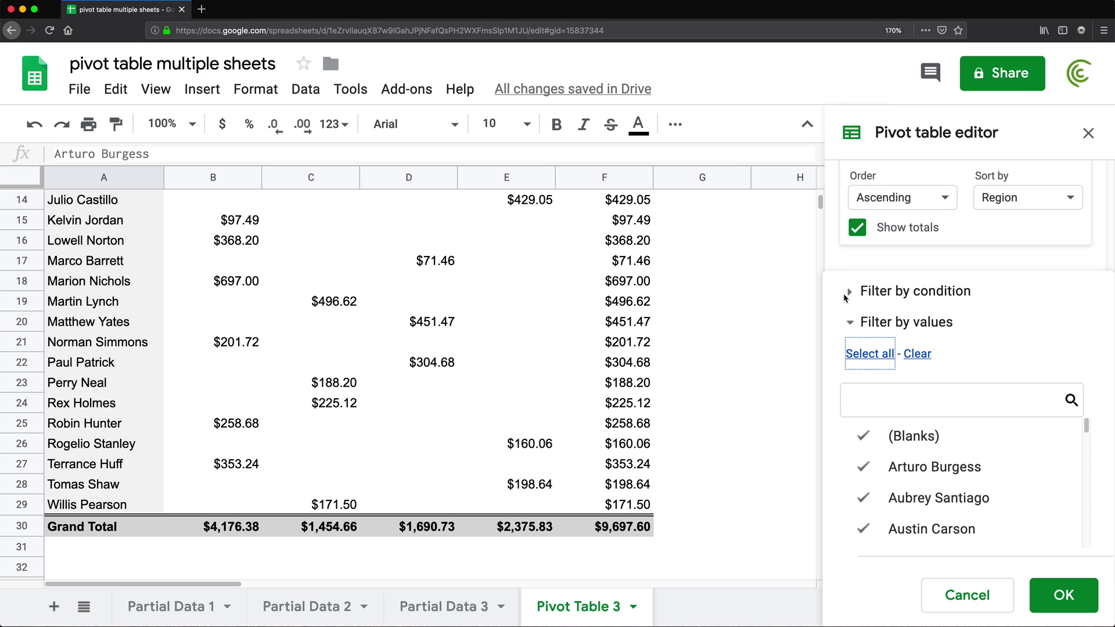
click(849, 294)
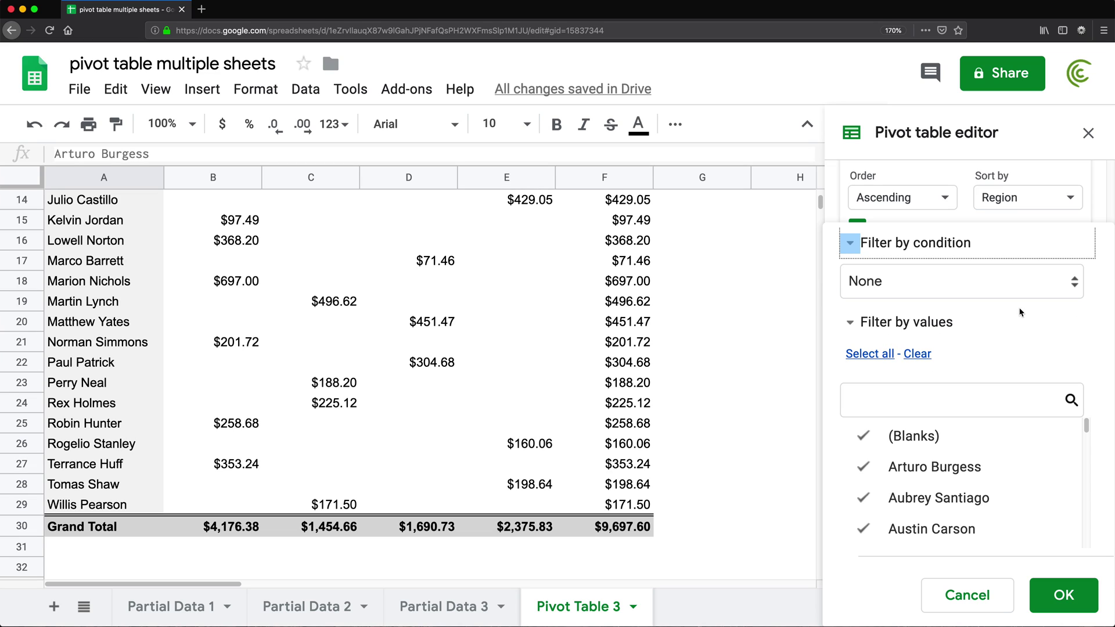
click(980, 285)
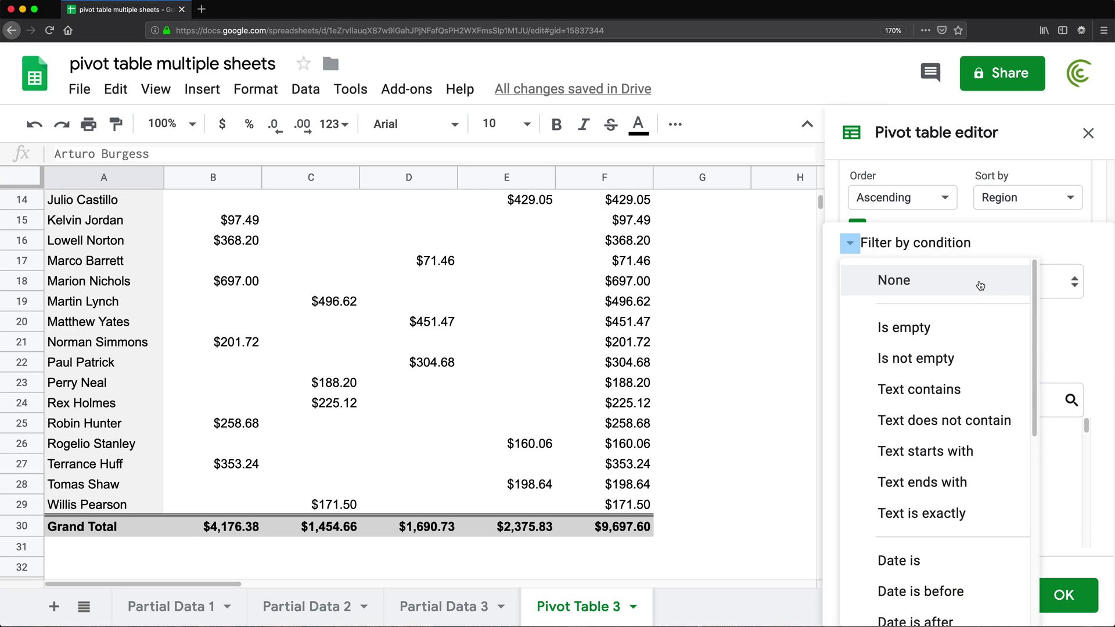
click(934, 360)
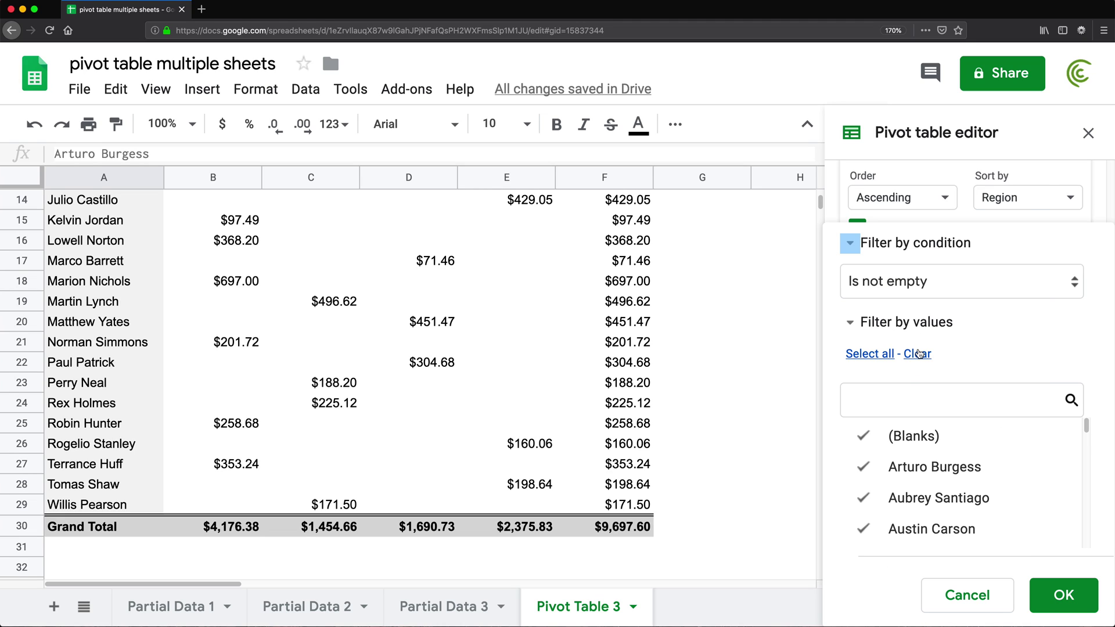
click(1075, 601)
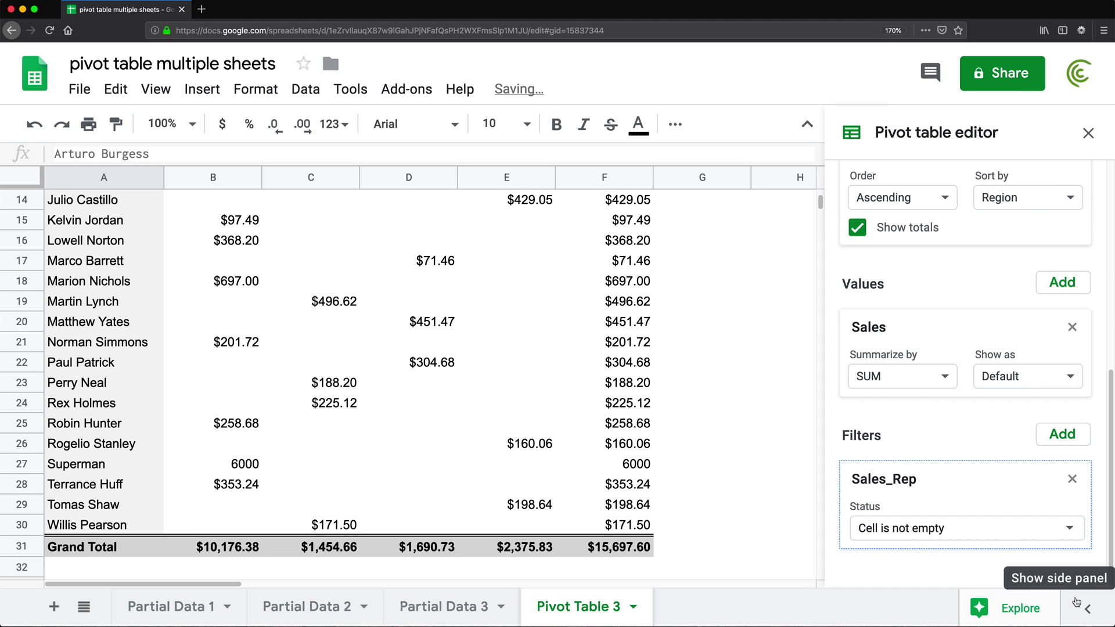
- Format the Superman record's Sales value in Partial Data 2 as currency
click(104, 464)
scroll(126, 419, up, 5)
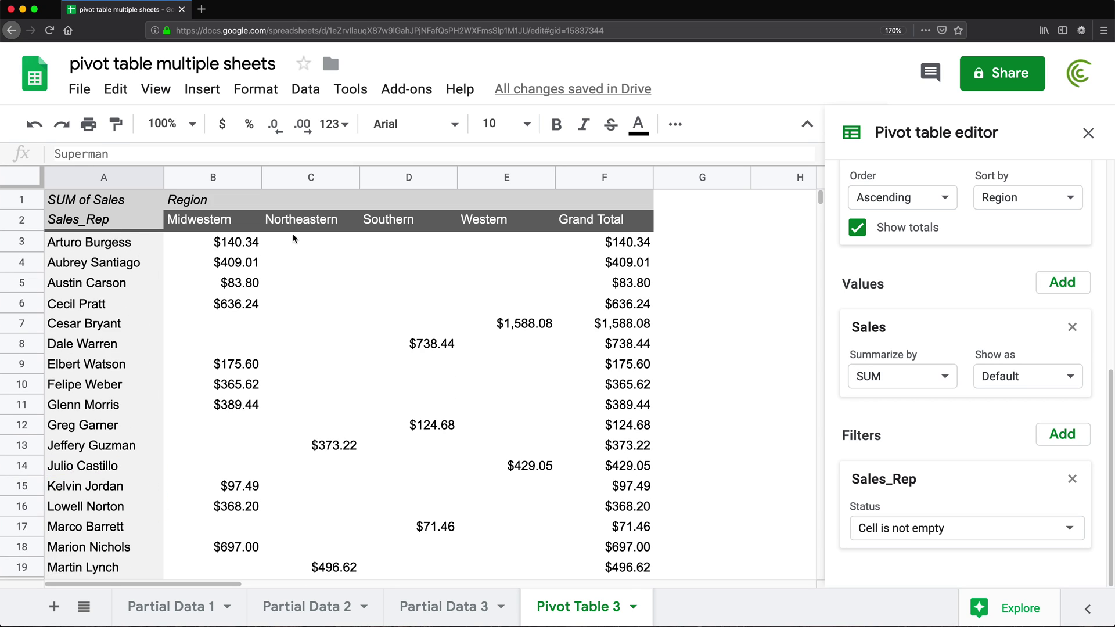
scroll(313, 383, down, 4)
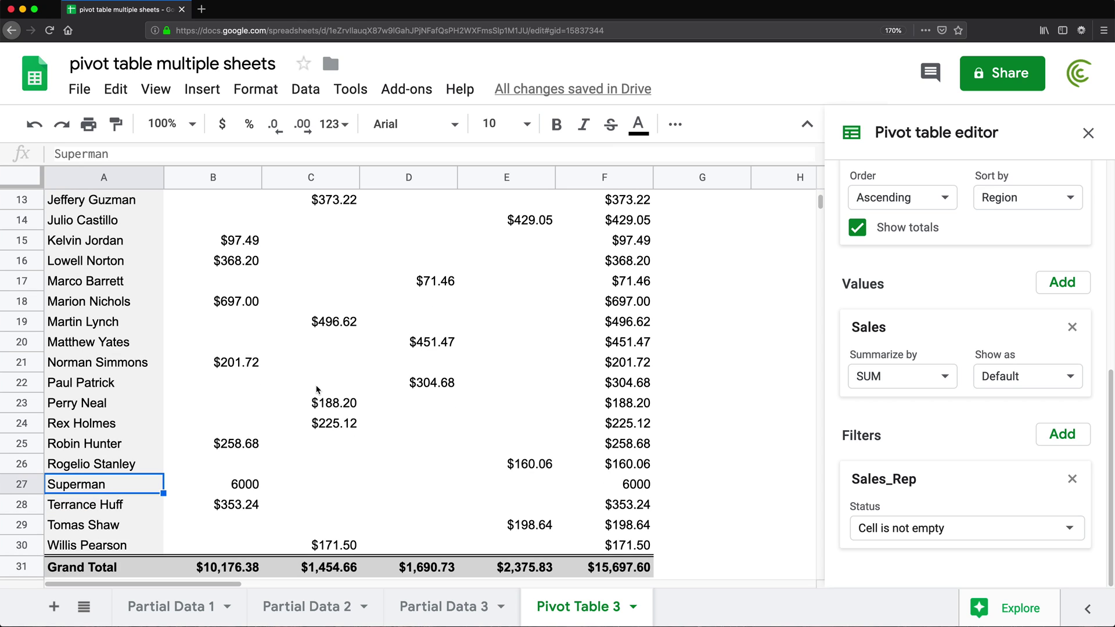
scroll(394, 475, up, 1)
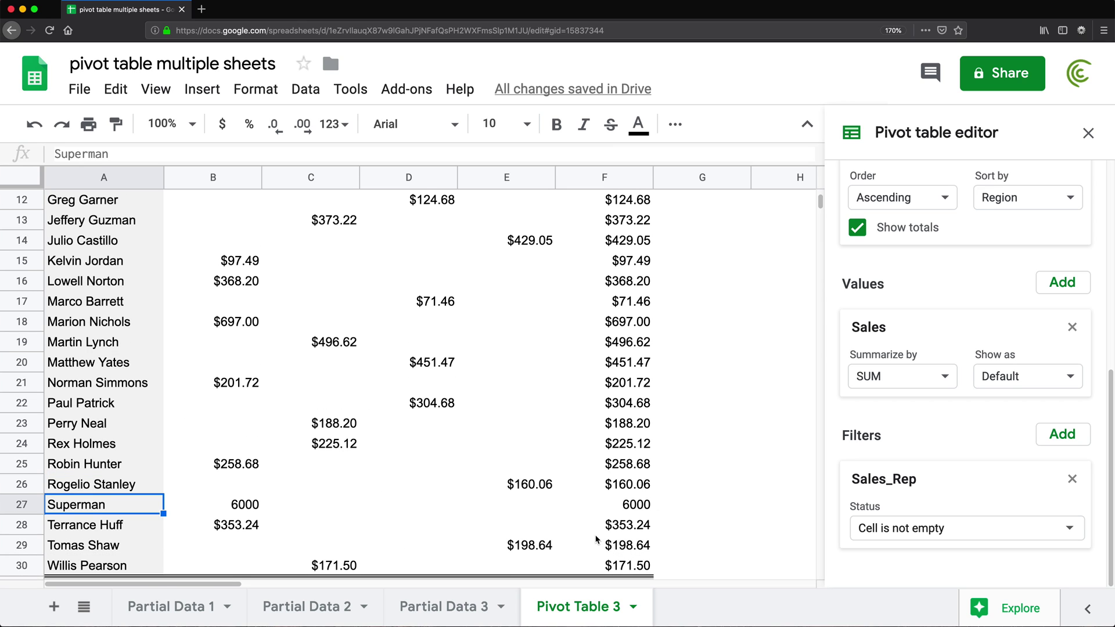
scroll(596, 540, up, 4)
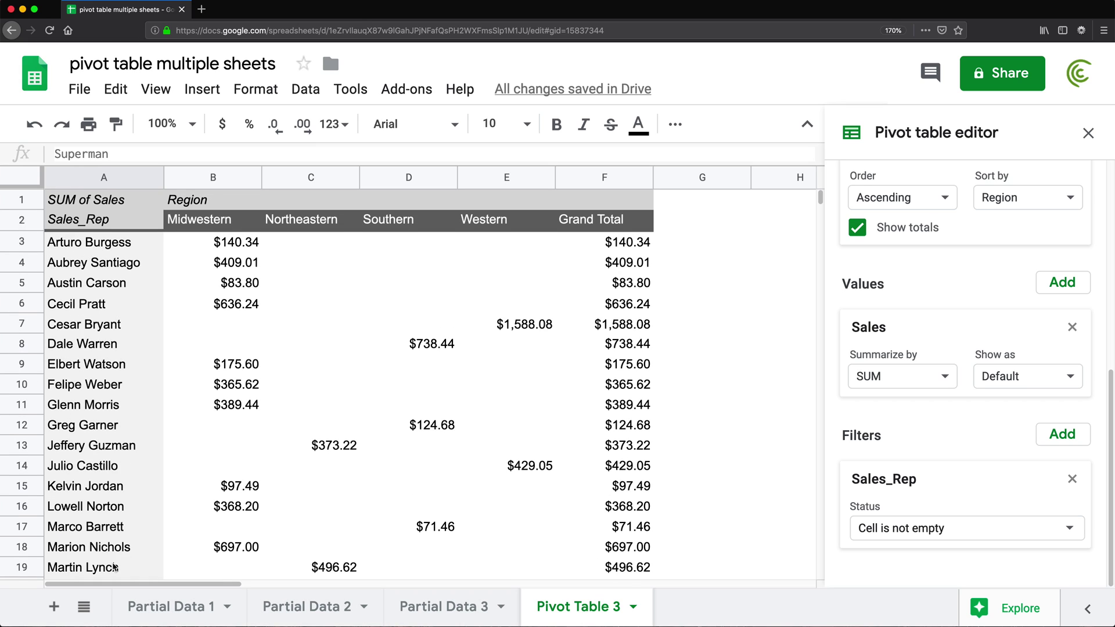
click(307, 606)
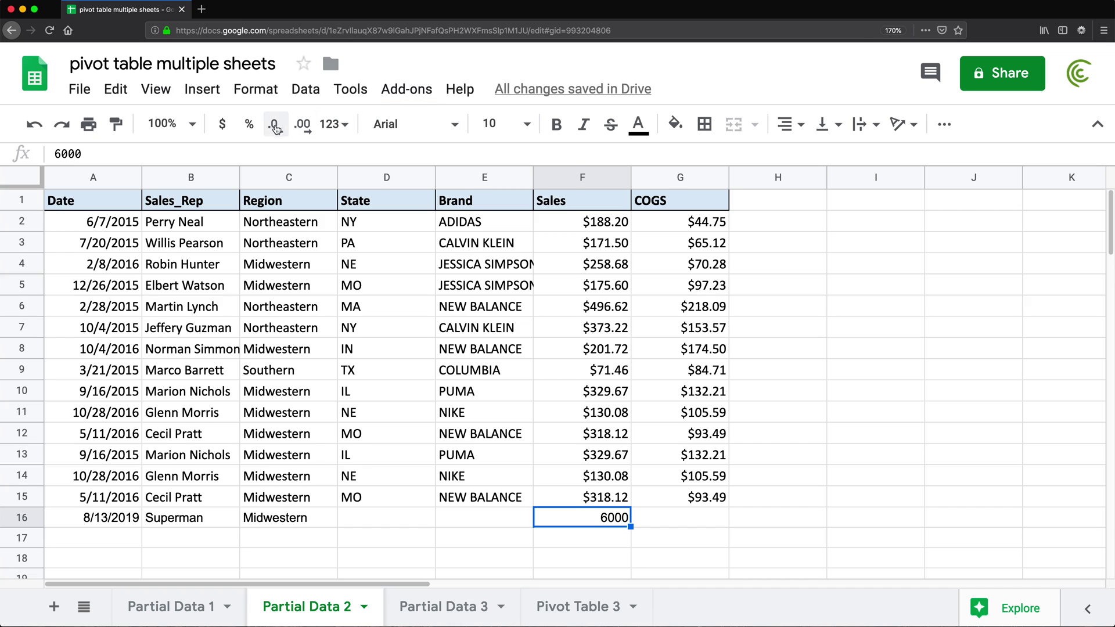
click(221, 123)
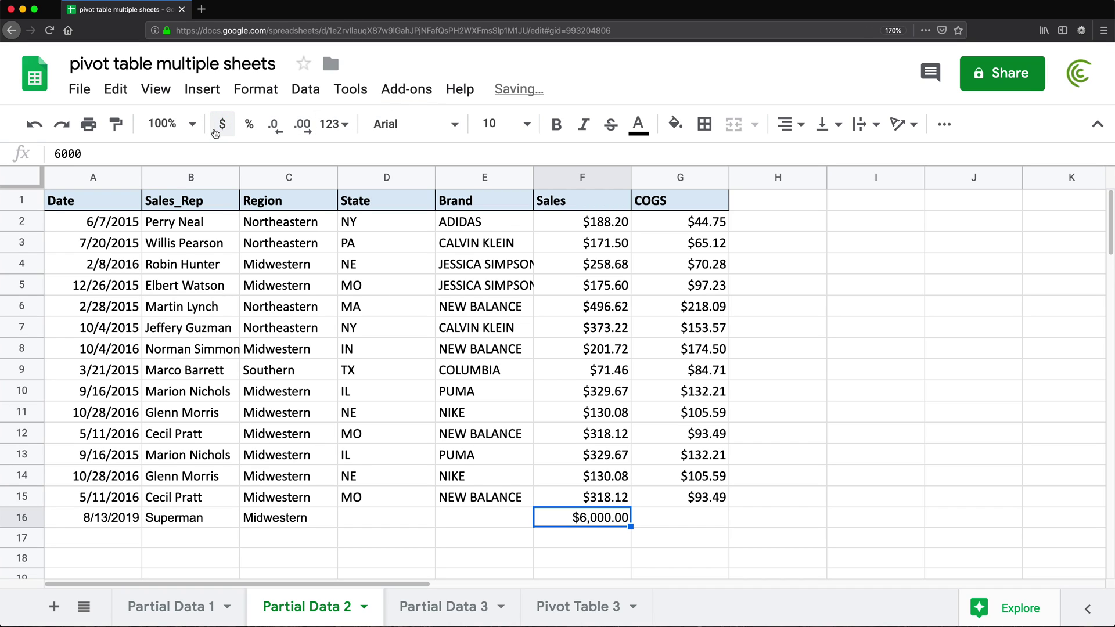
- Start a new record in row 14 of Partial Data 3 with today's date, Sales_Rep Mr Bean and Region Midwestern
click(457, 612)
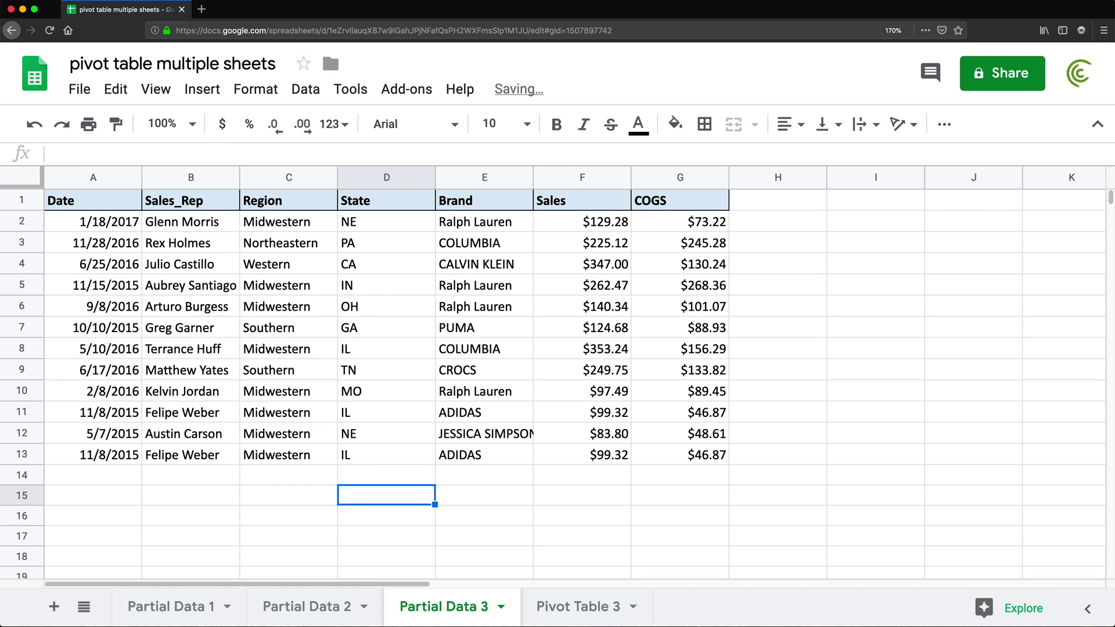
click(96, 472)
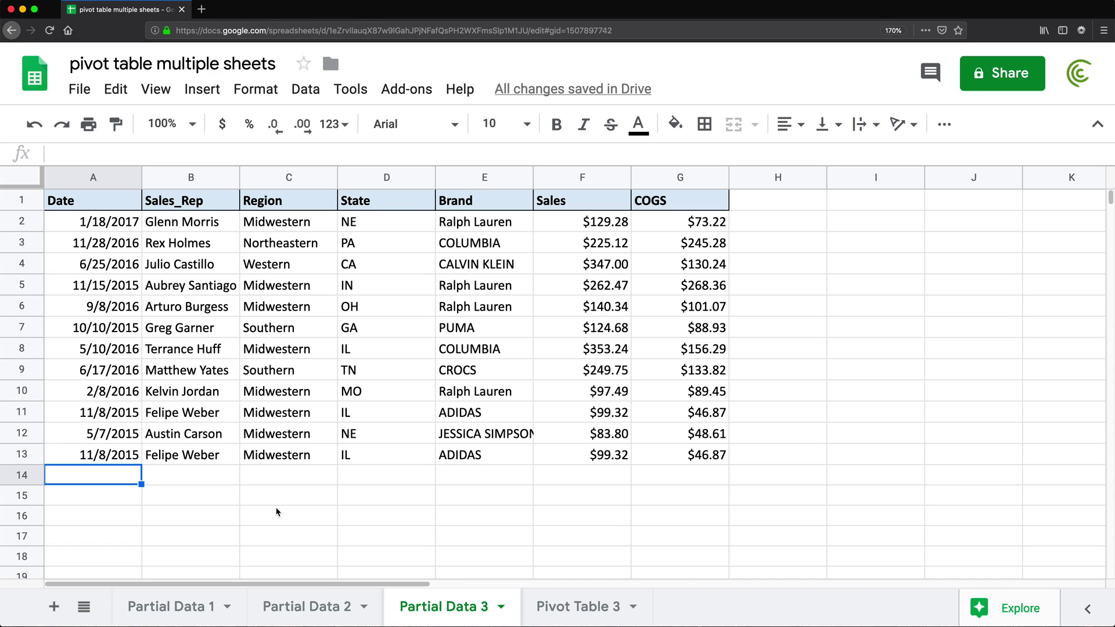
key(super+semicolon)
key(Tab)
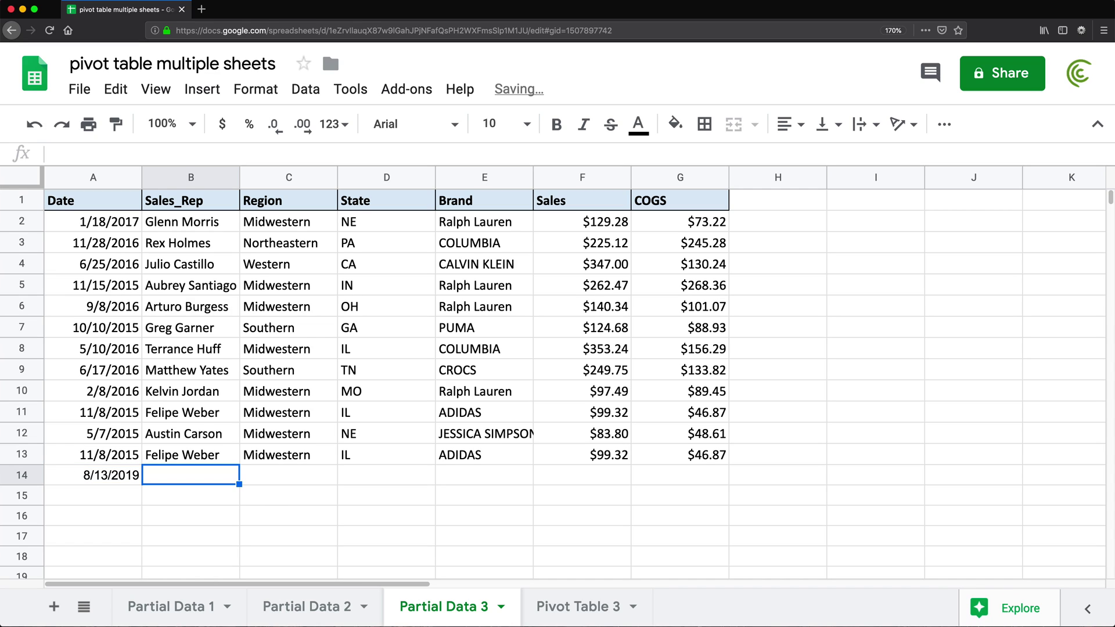
text(Mr Bean)
key(Tab)
text(M)
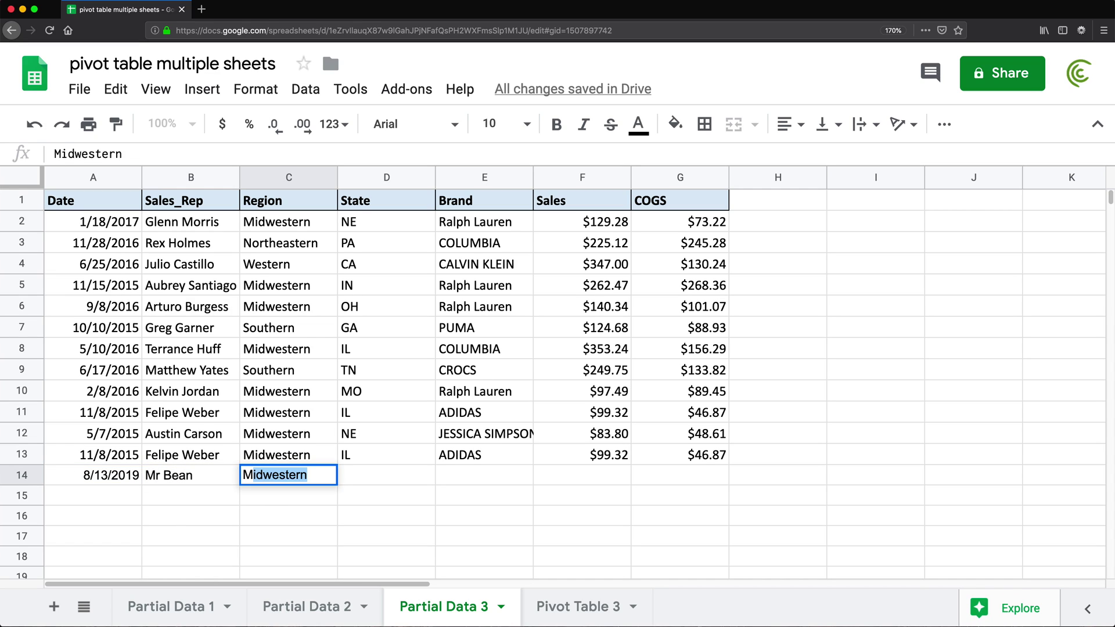
text(id)
key(Tab)
key(Tab)
key(Tab)
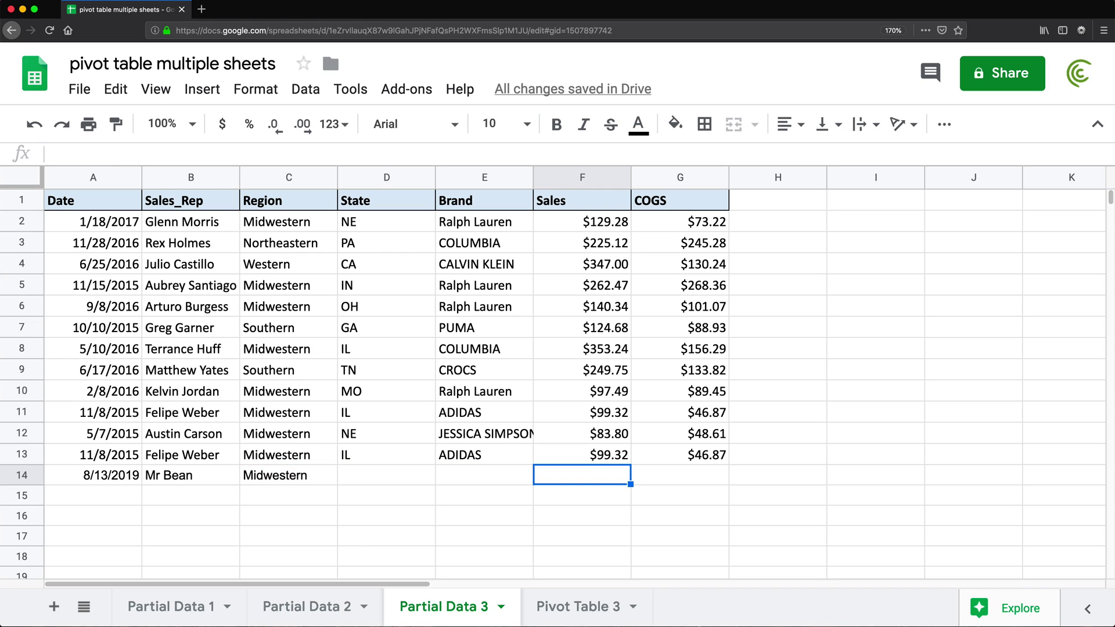
- Enter 9000 as the Sales value of the Mr Bean record and format the Sales column as currency
text(9000)
key(Return)
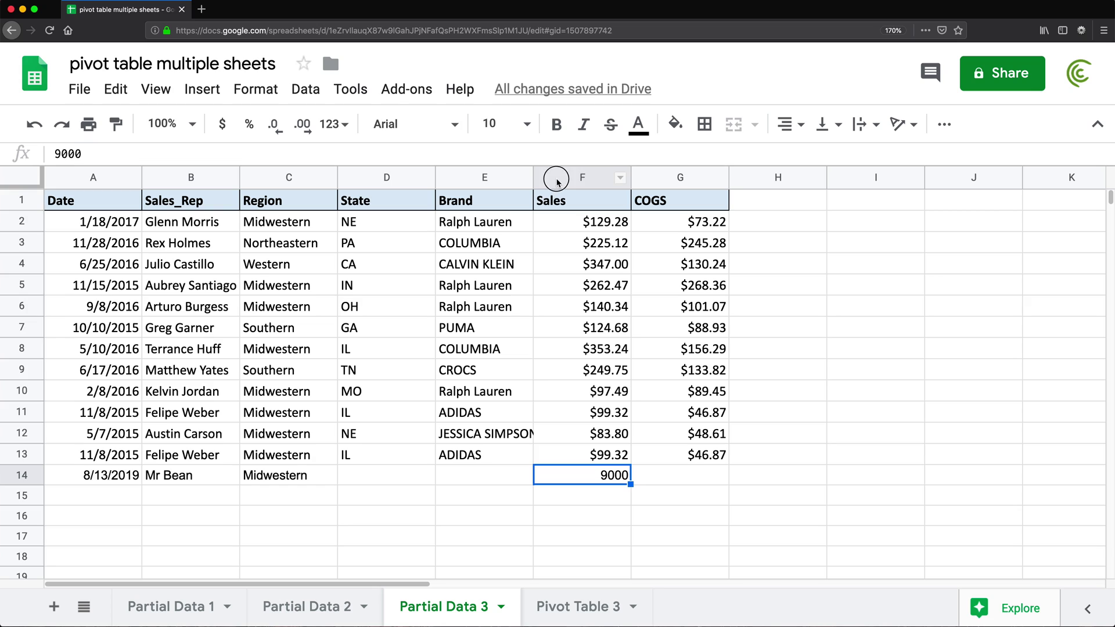
click(583, 177)
click(222, 124)
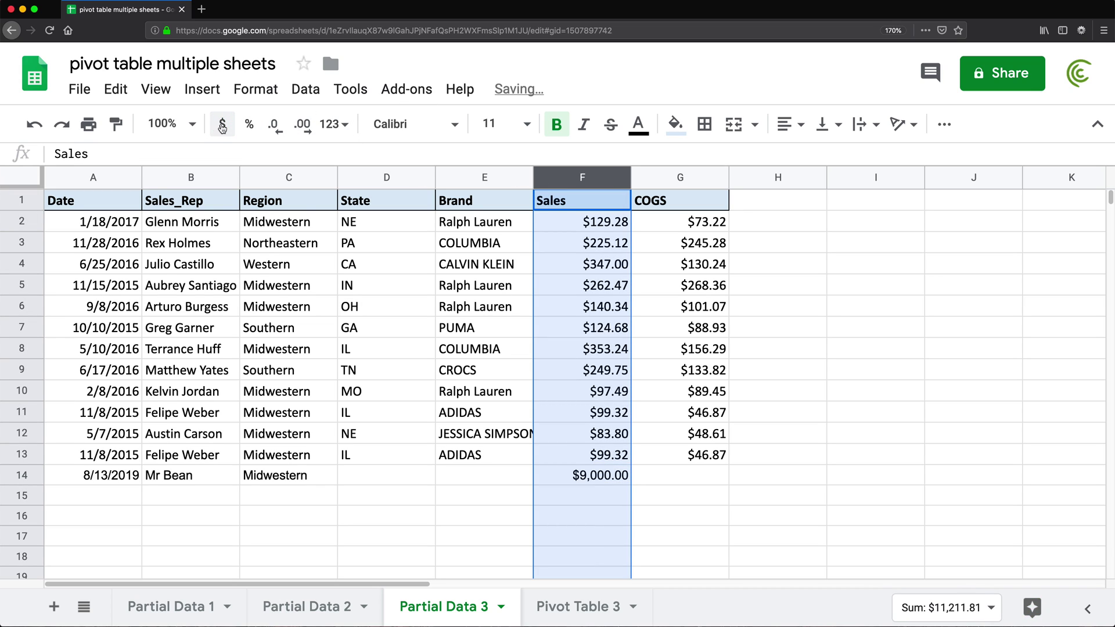
click(603, 434)
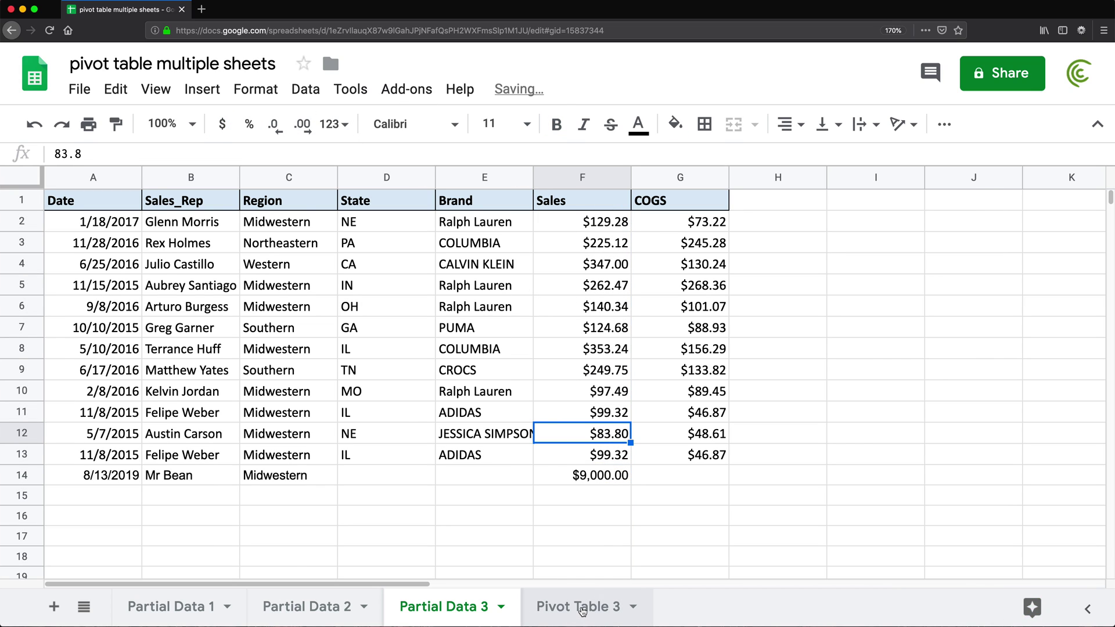
- Check Pivot Table 3 for the Mr Bean and Superman records and their sales amounts
click(578, 610)
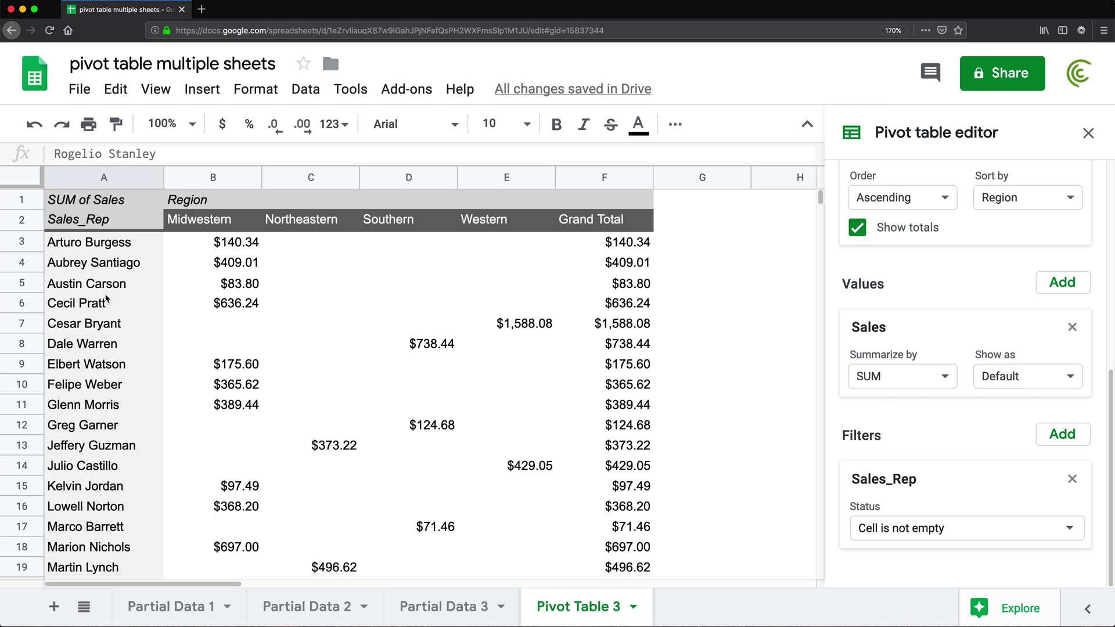
scroll(105, 300, down, 3)
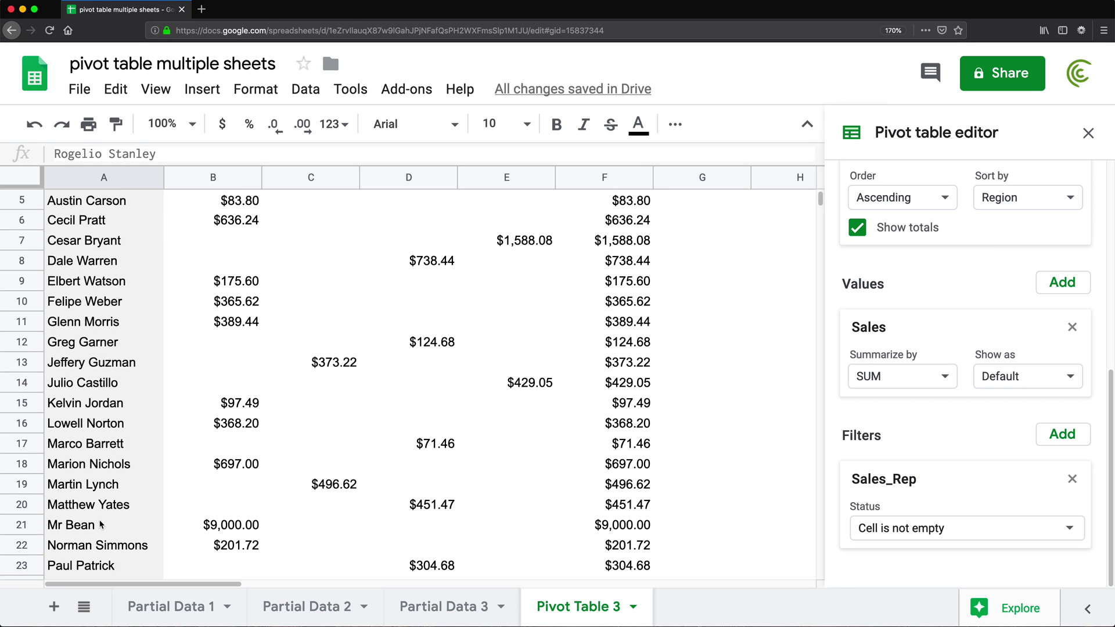
click(97, 524)
scroll(141, 498, down, 4)
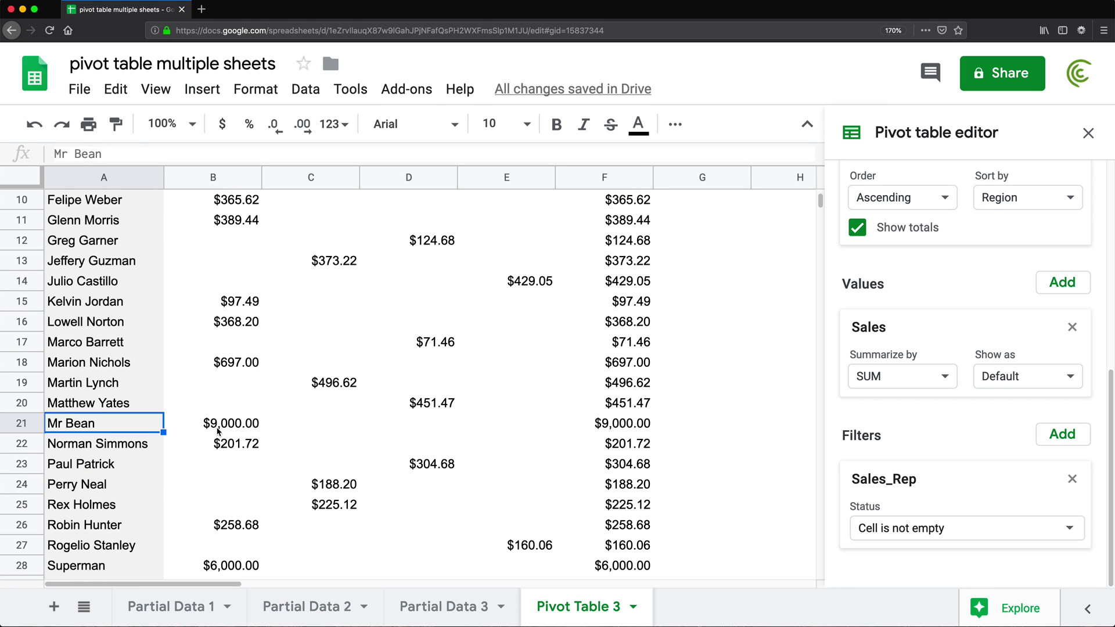
scroll(232, 406, down, 3)
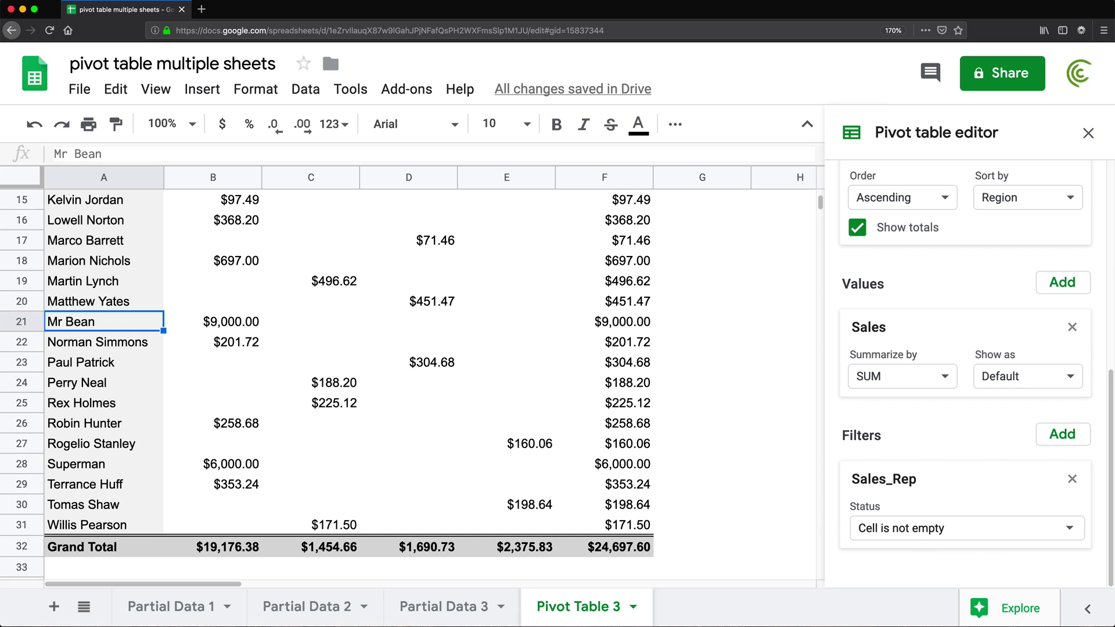
scroll(79, 462, up, 5)
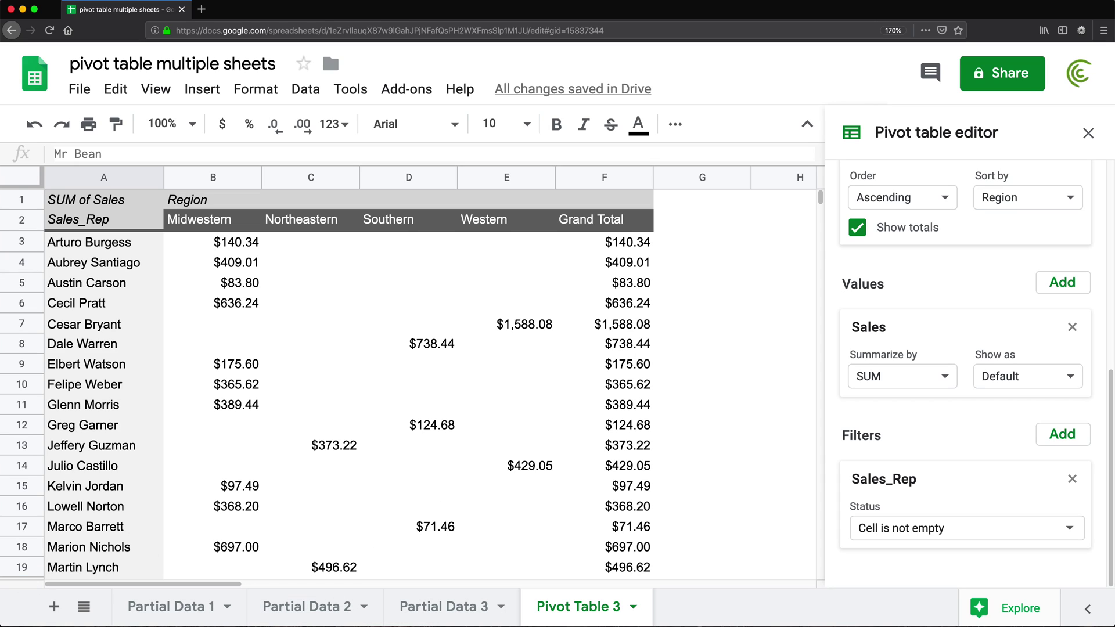
- Delete the Pivot Table 3 sheet
click(633, 606)
click(575, 286)
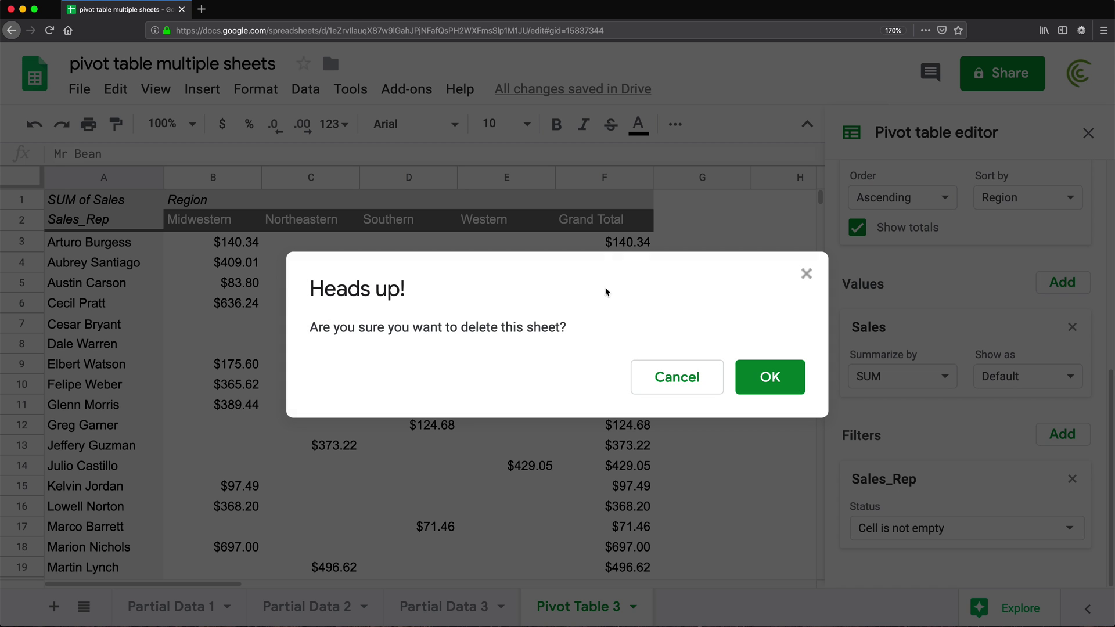
click(746, 377)
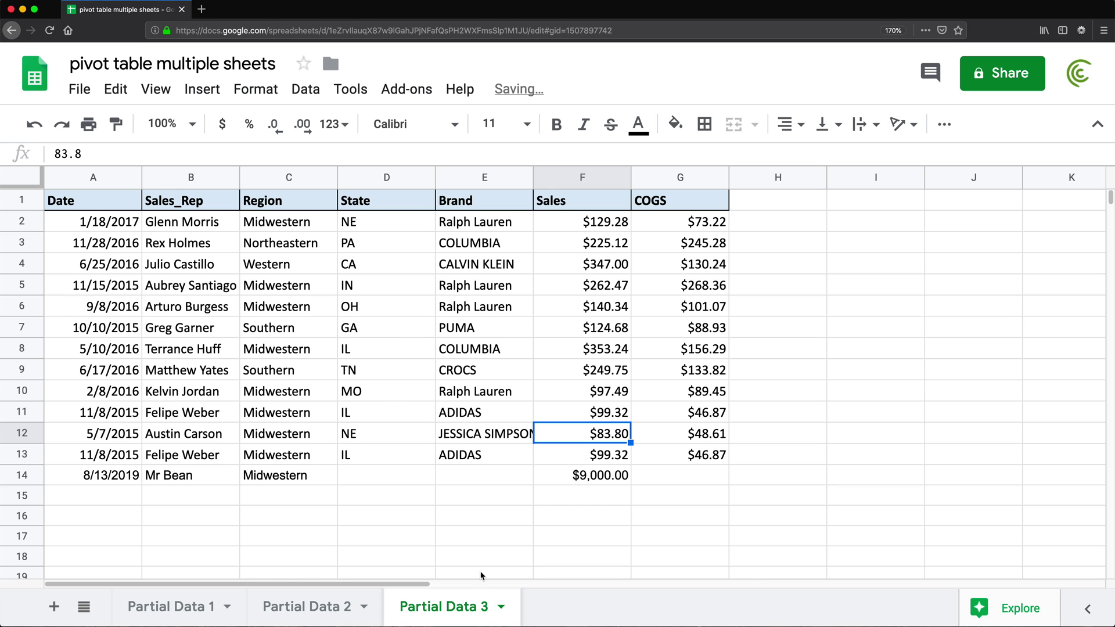
- Reveal the hidden Combined sheet and delete it
click(84, 606)
click(155, 572)
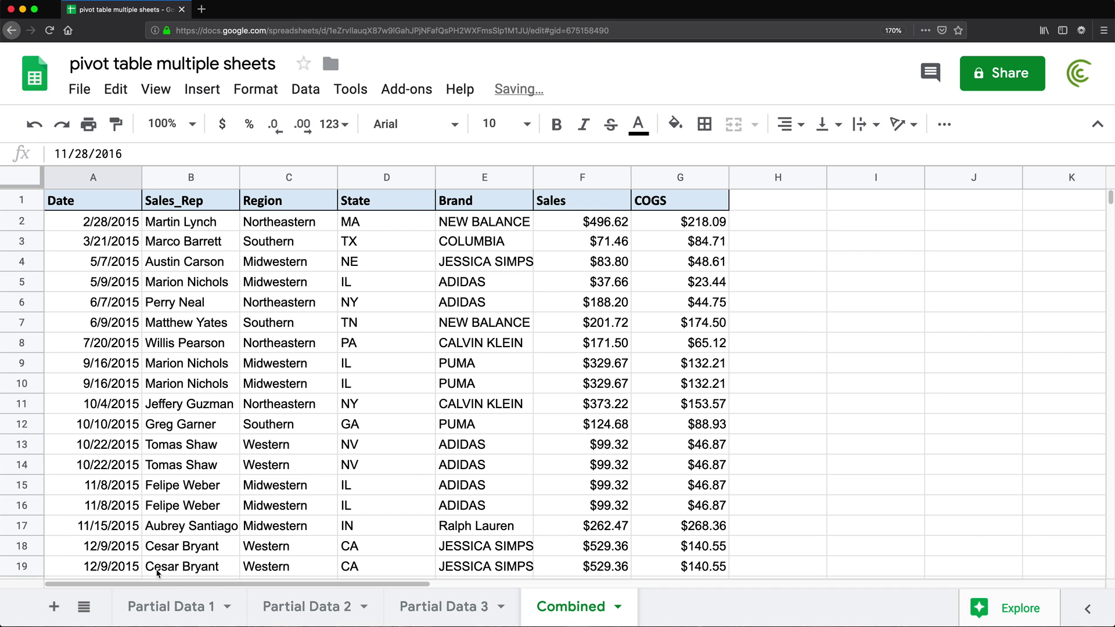
click(619, 610)
click(561, 273)
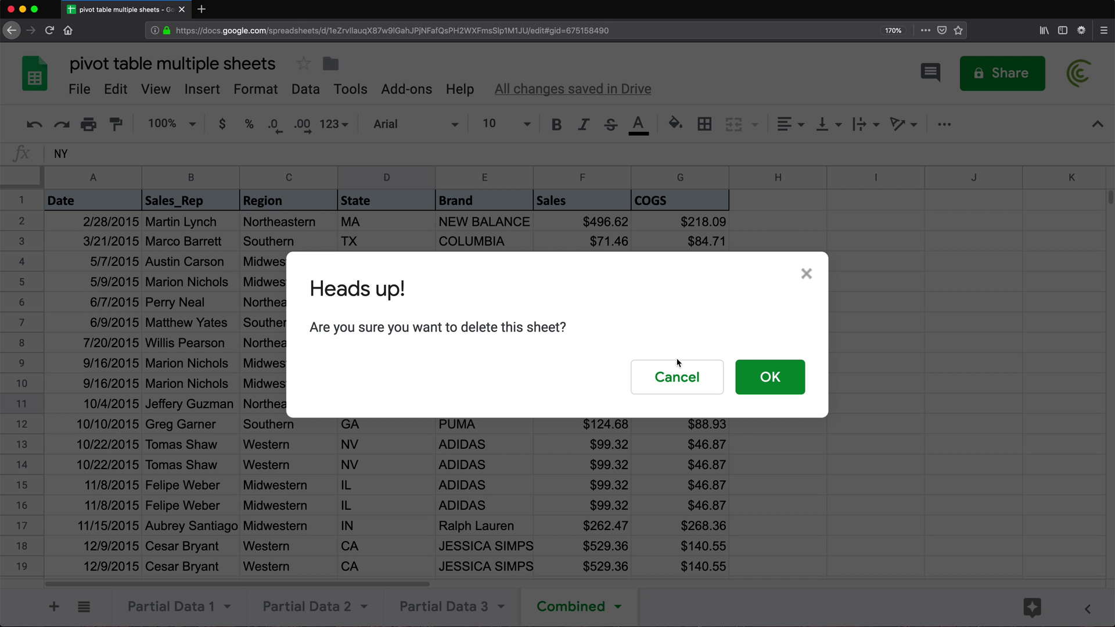
click(774, 376)
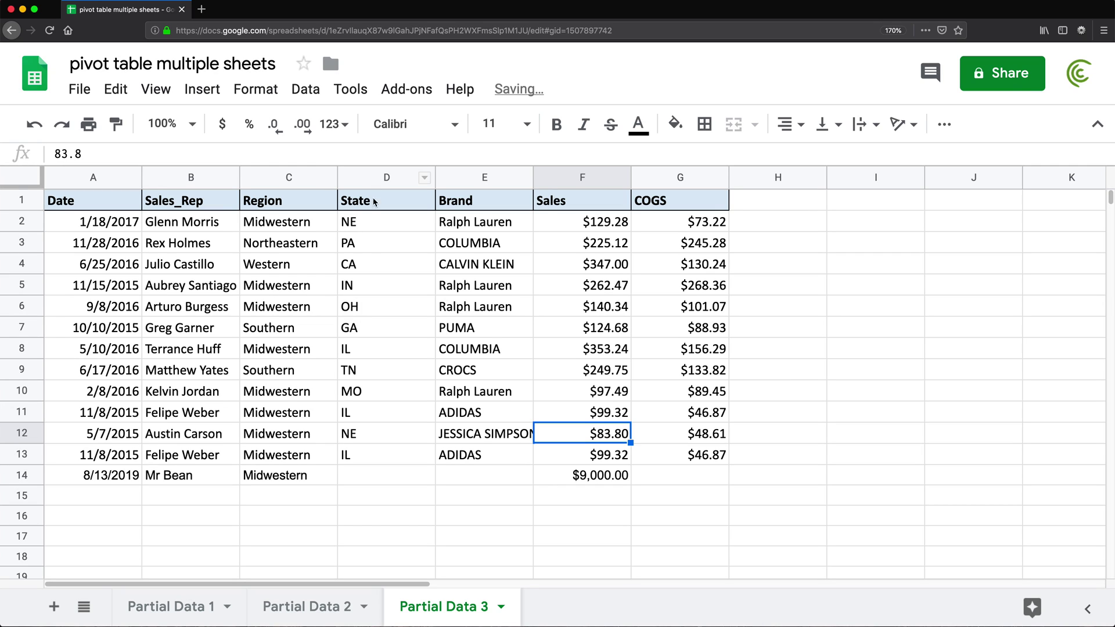
- Compare the header rows of Partial Data 1, Partial Data 2 and Partial Data 3
click(148, 607)
drag(90, 211, 655, 199)
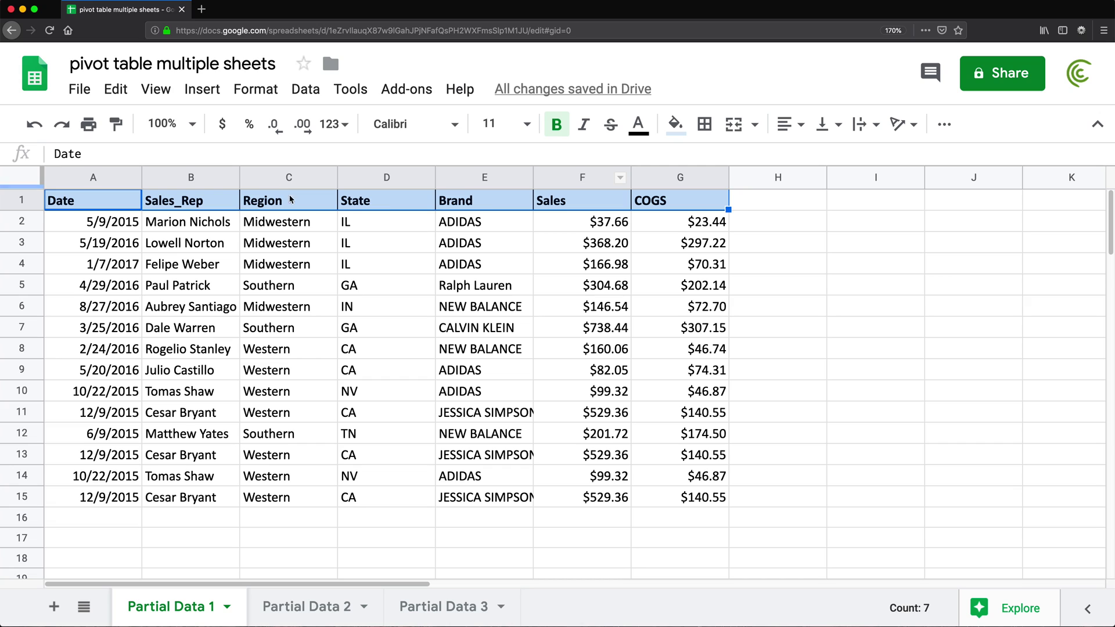
click(280, 606)
drag(81, 203, 662, 204)
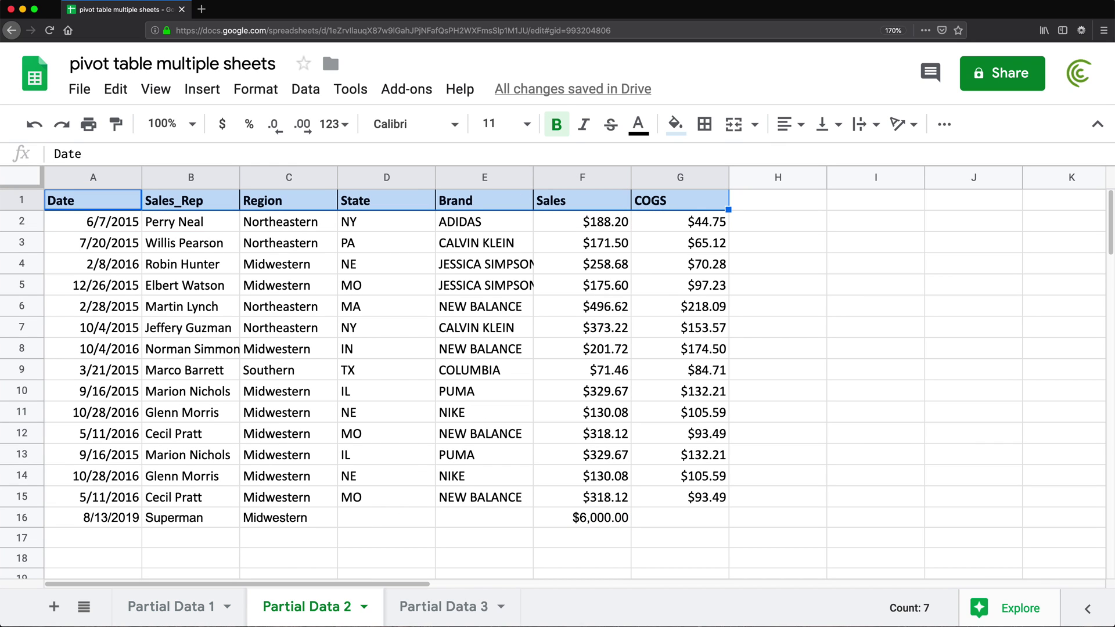
click(406, 606)
click(96, 201)
drag(96, 201, 654, 213)
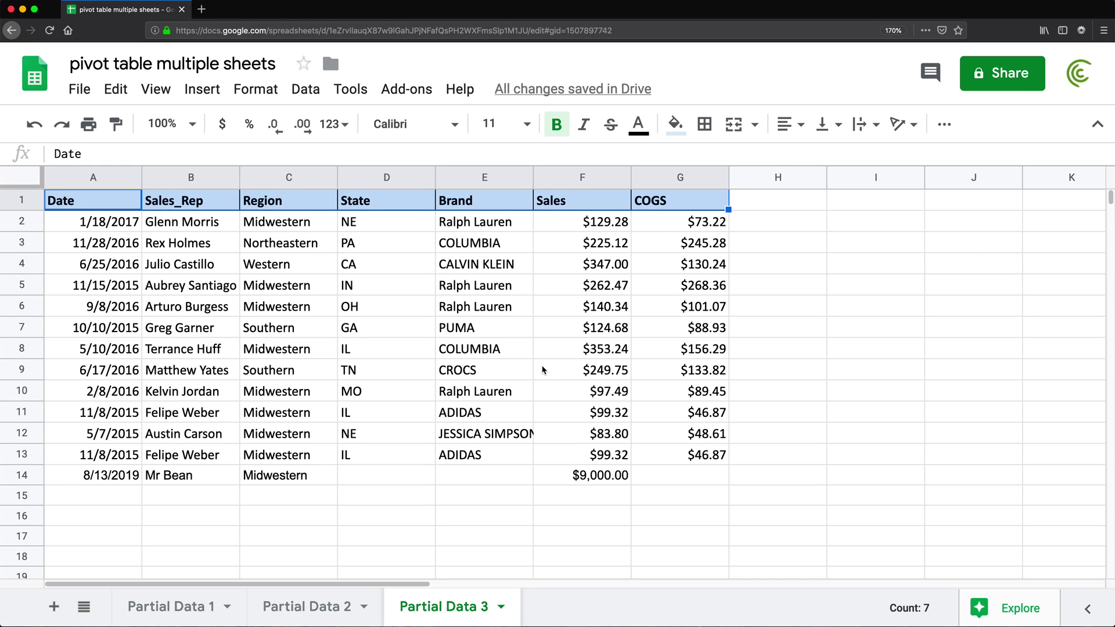
- Delete the State column from the Partial Data 3 sheet
click(283, 313)
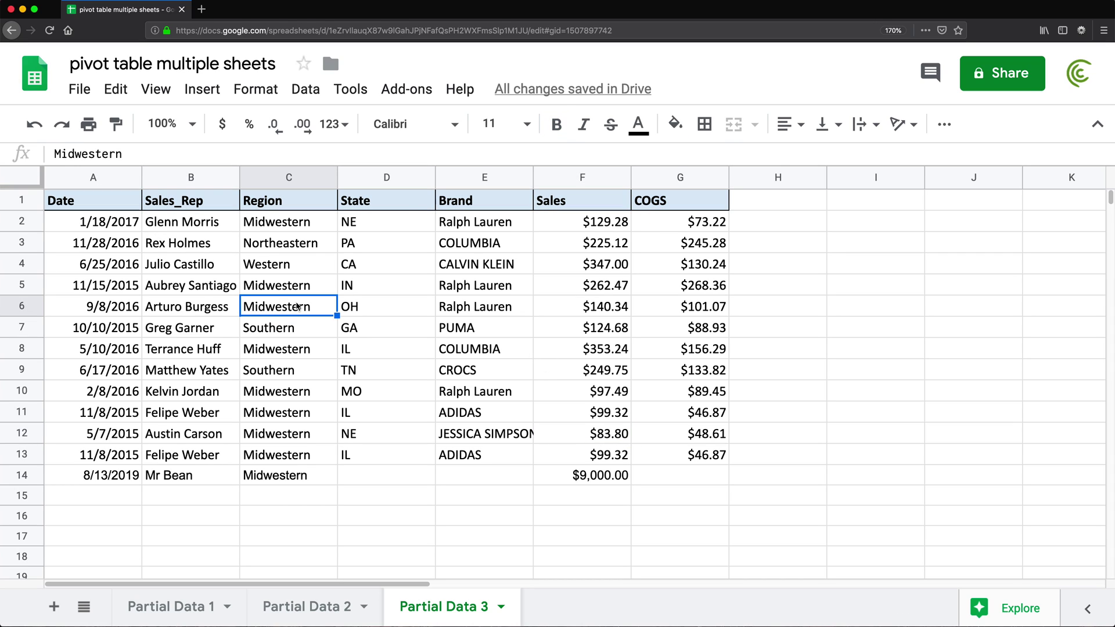
click(387, 178)
right_click(386, 178)
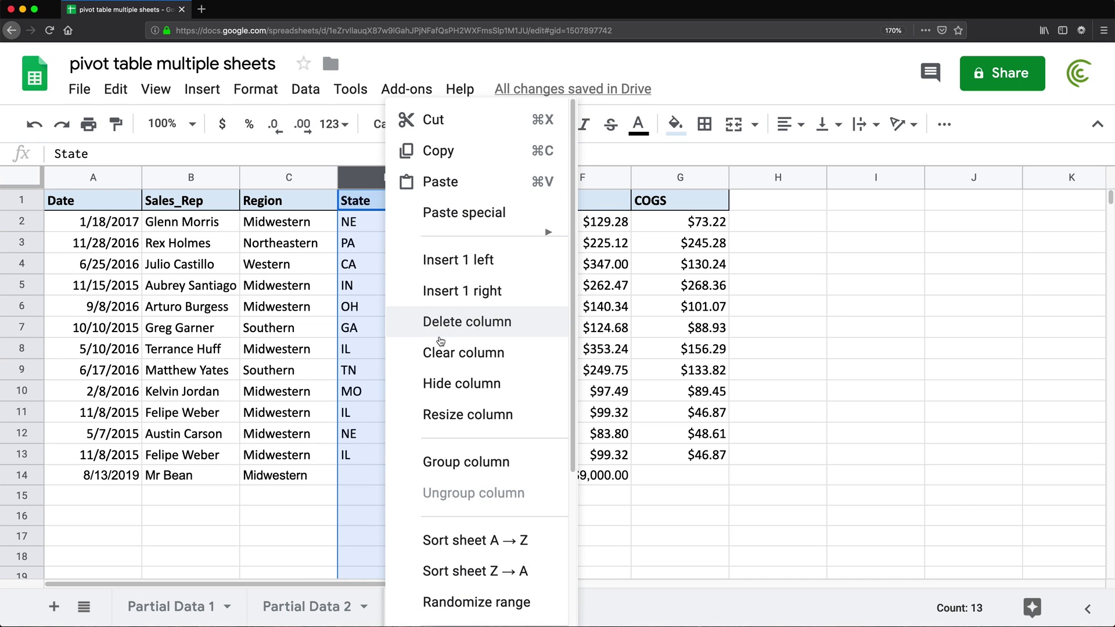
click(459, 329)
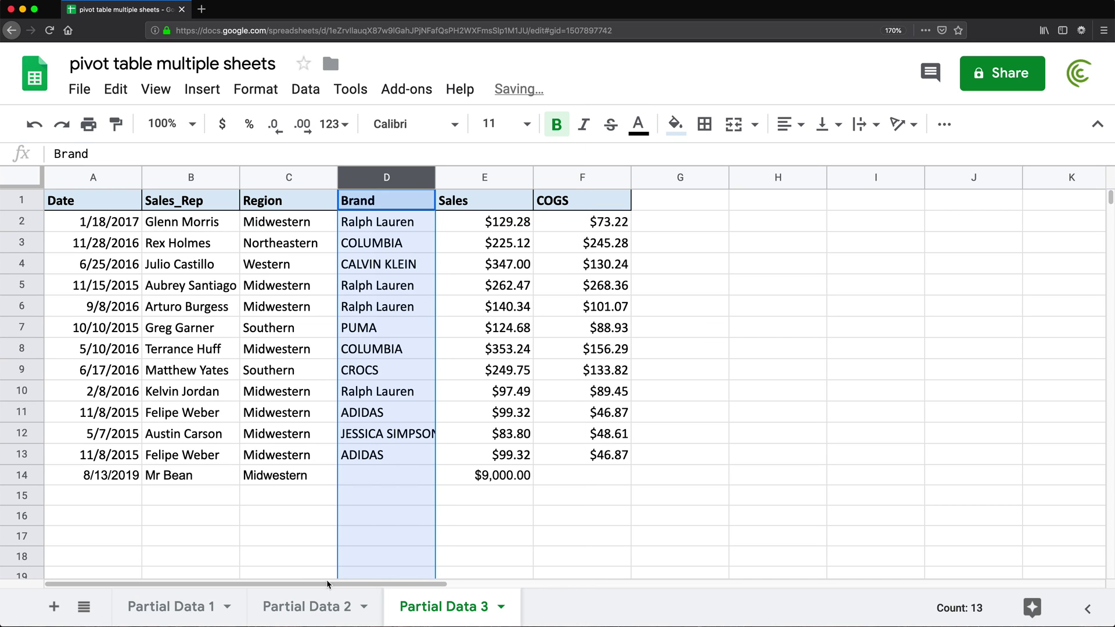
- Move the Sales column in Partial Data 2 so it sits directly after the Date column
click(314, 616)
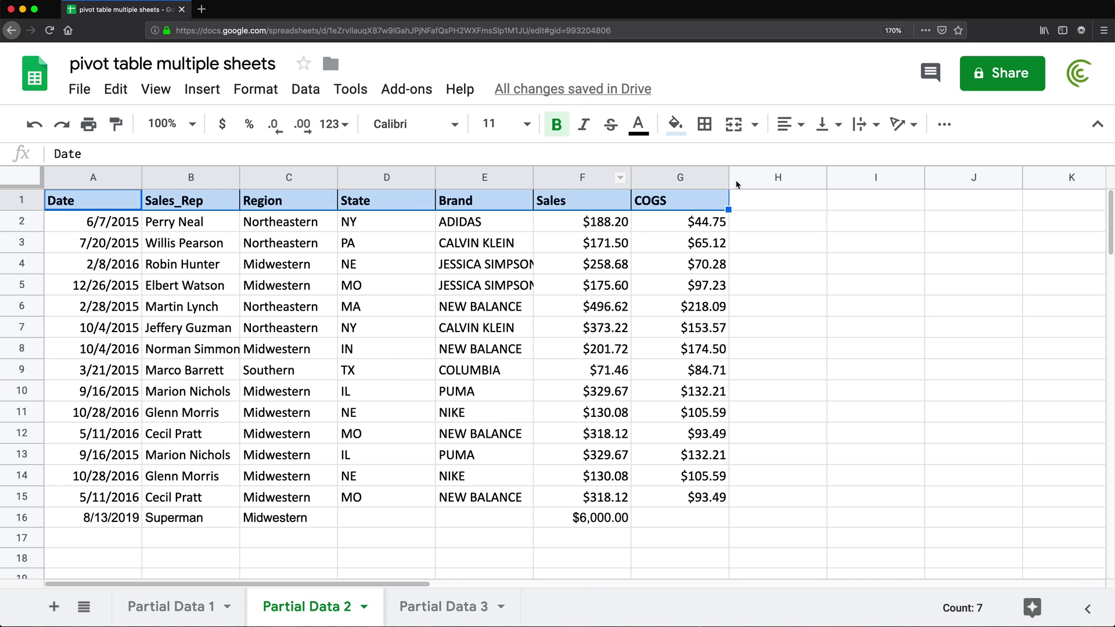
click(579, 182)
drag(578, 182, 178, 185)
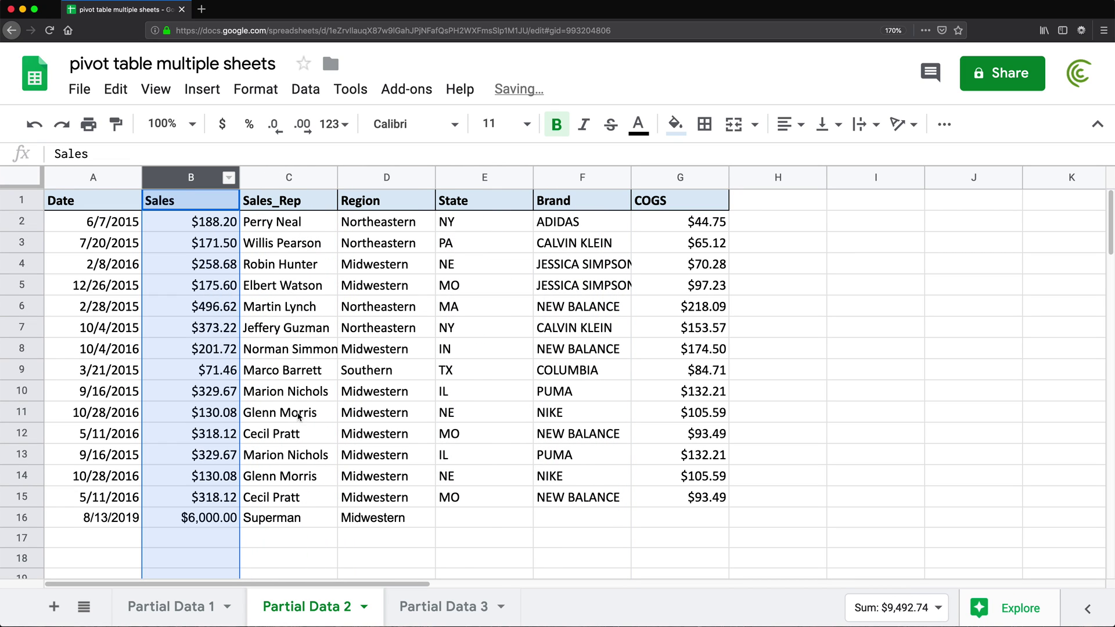
click(299, 431)
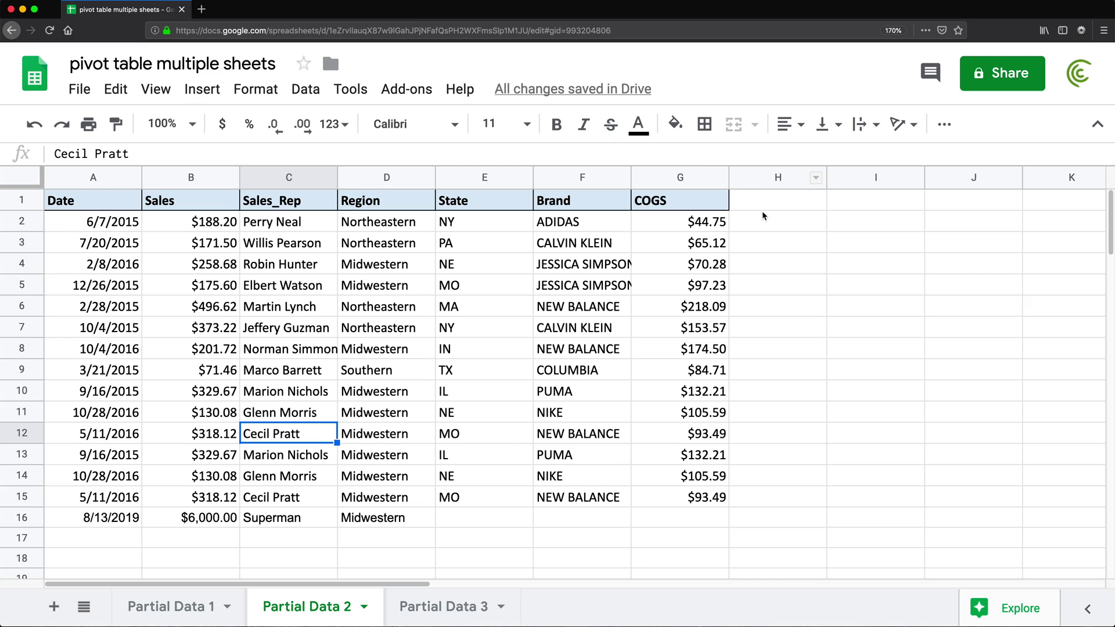
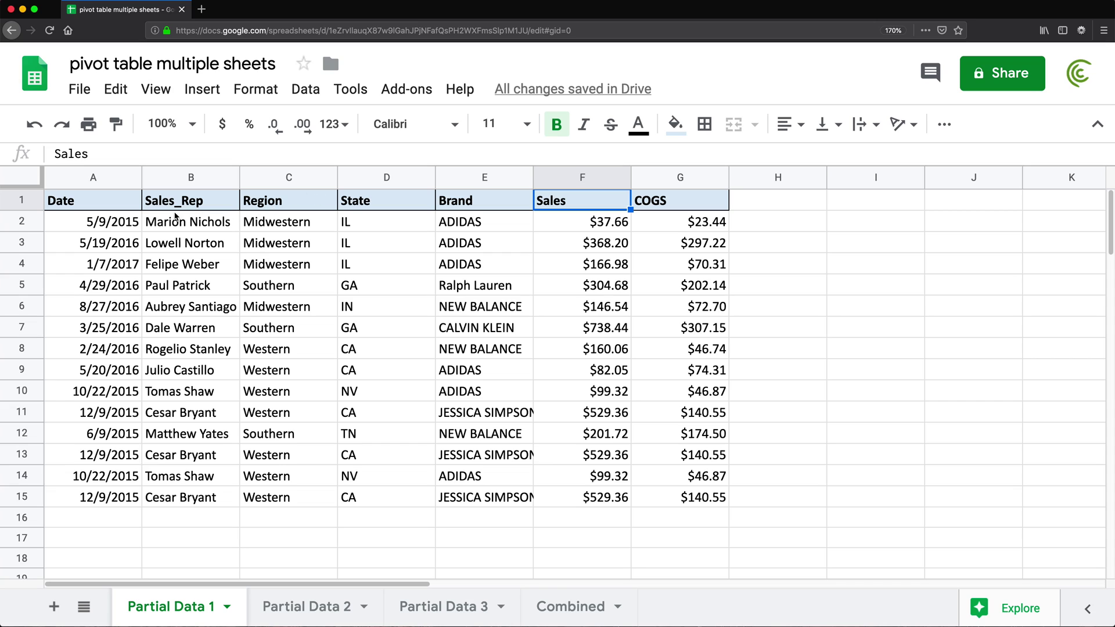
- Copy the Sales_Rep and Region headers from Partial Data 1 into A1:B1 of the Combined sheet
click(175, 201)
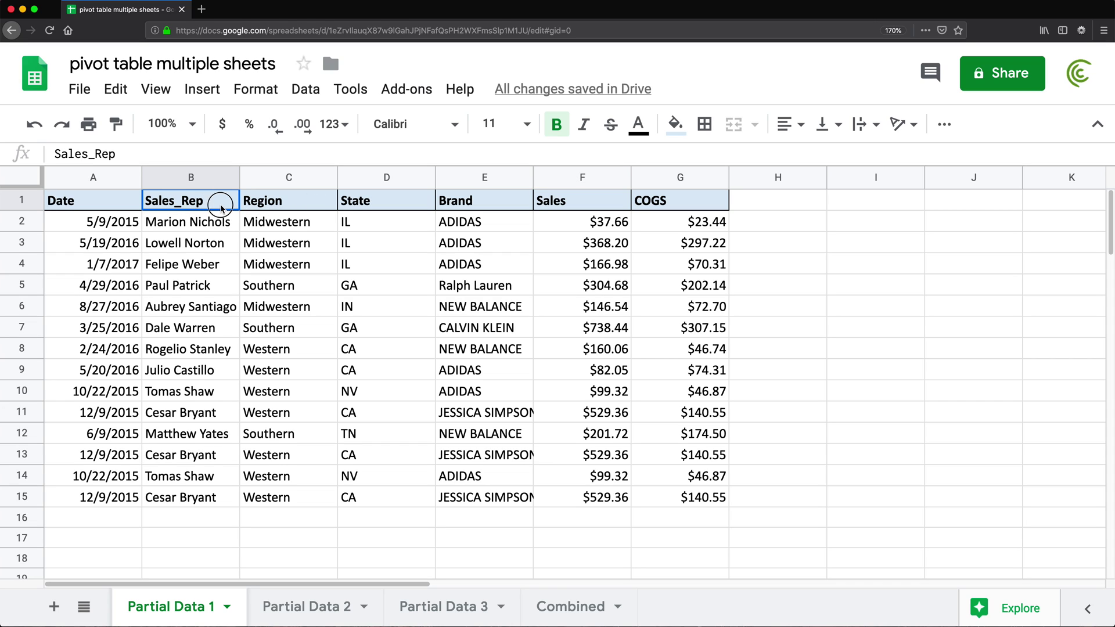
shift+click(249, 203)
key(super+c)
click(576, 606)
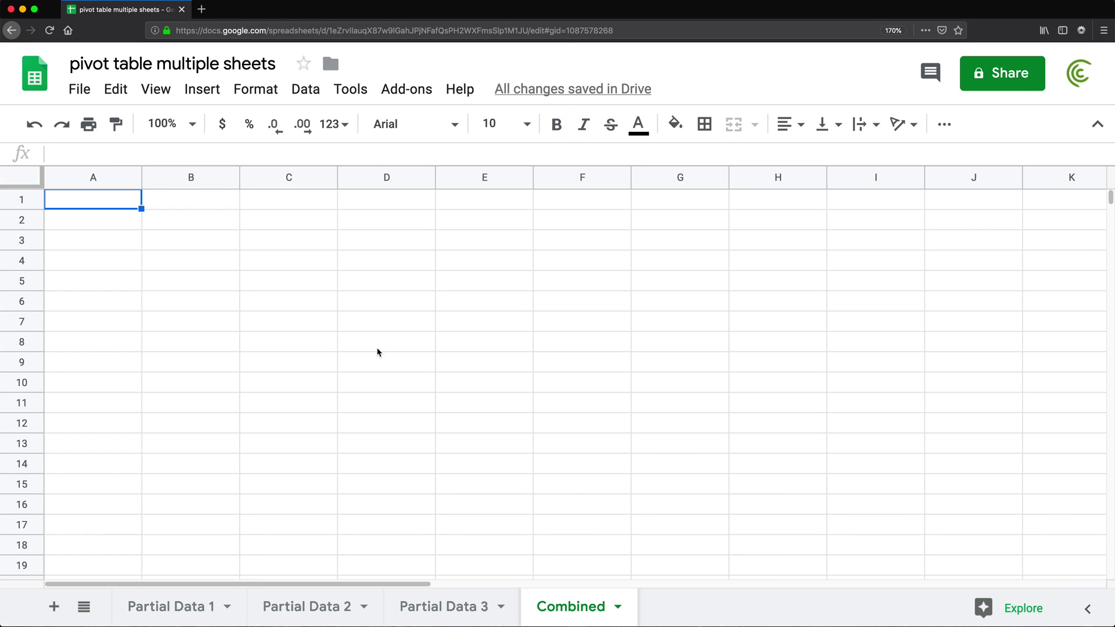
key(super+v)
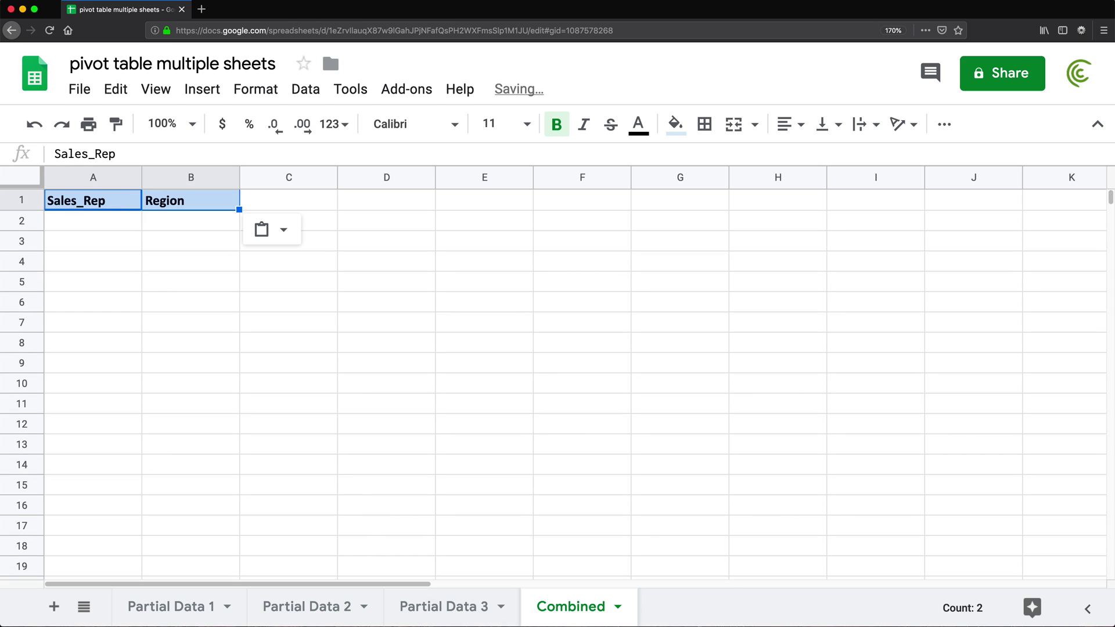
- Copy the Sales header from Partial Data 1 into cell C1 of the Combined sheet
click(152, 607)
click(570, 201)
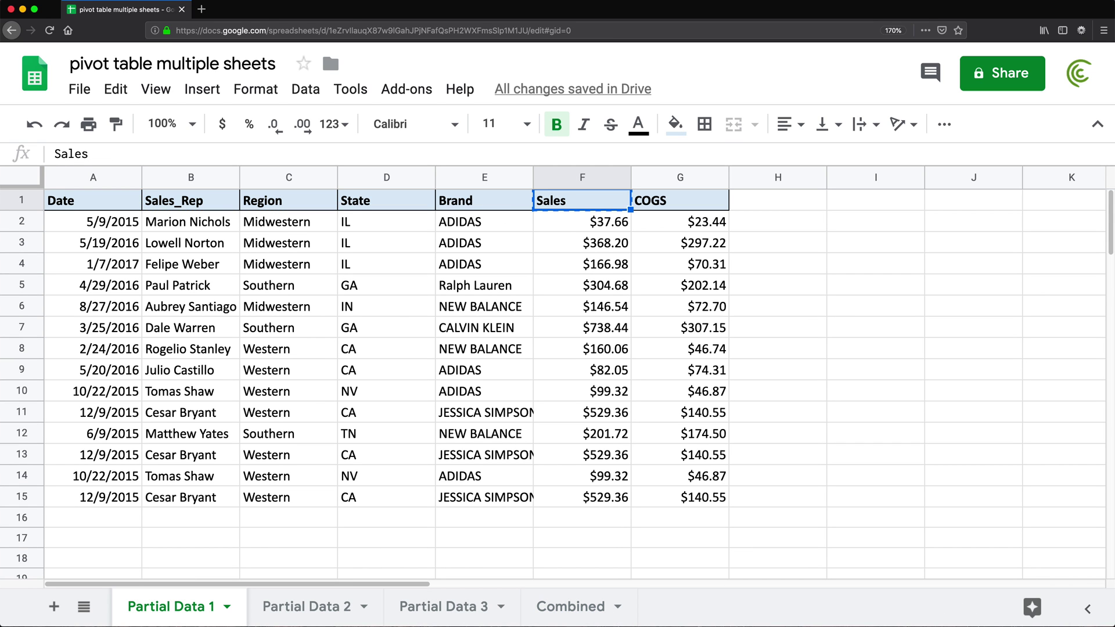
click(578, 607)
click(287, 204)
key(super+v)
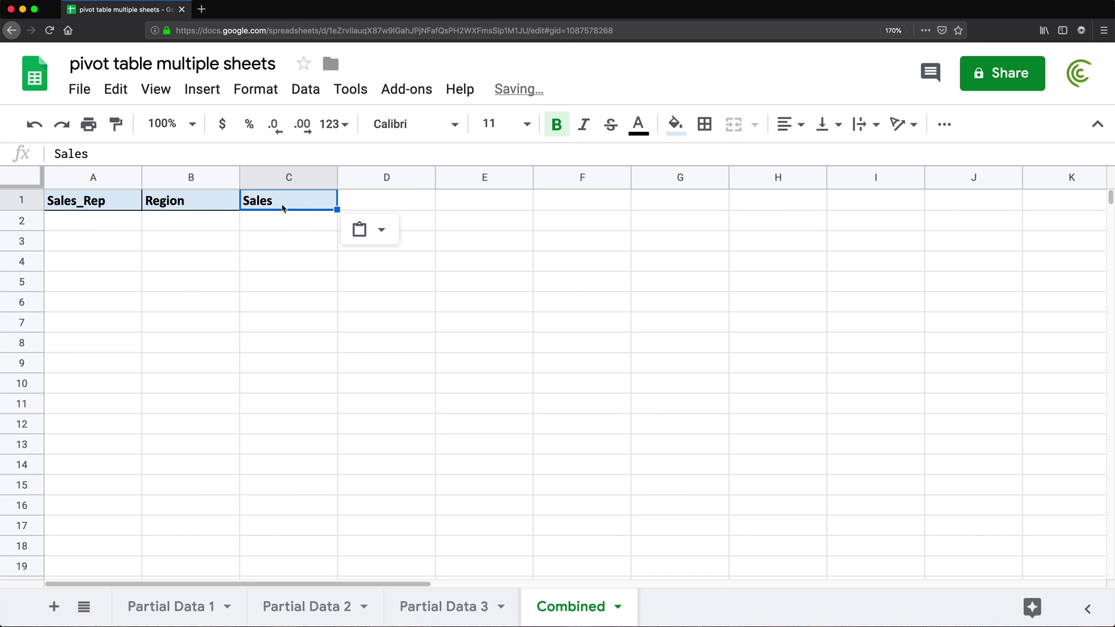
- Start an array formula in Combined A2 with Partial Data 1 ranges B2:B15, C2:C15 and F2:F15 separated by commas, ending with a semicolon
click(112, 230)
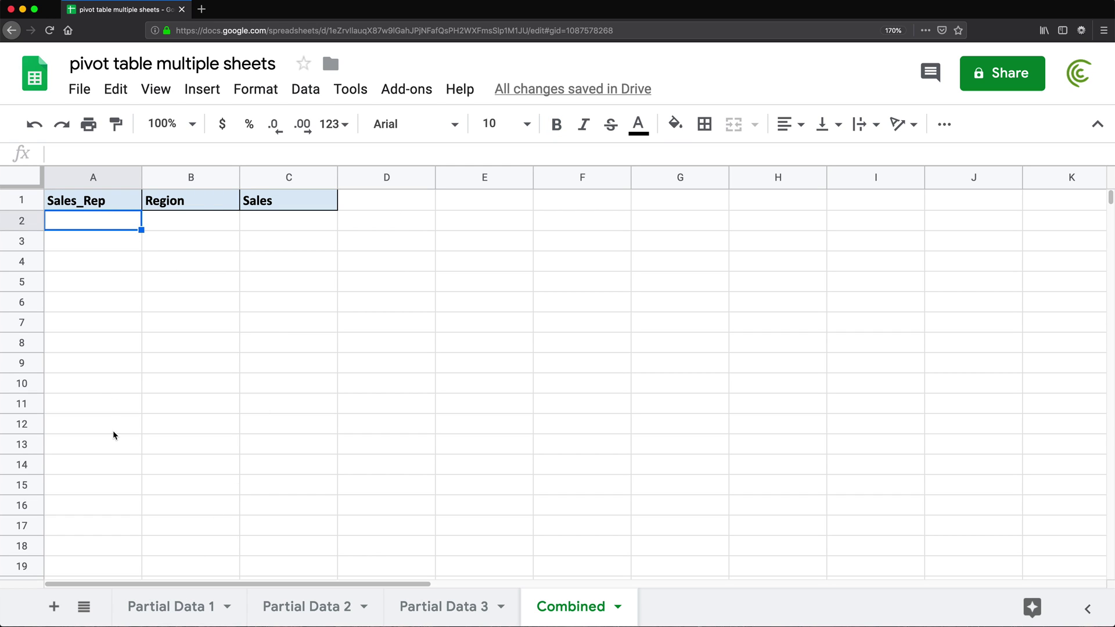
click(147, 611)
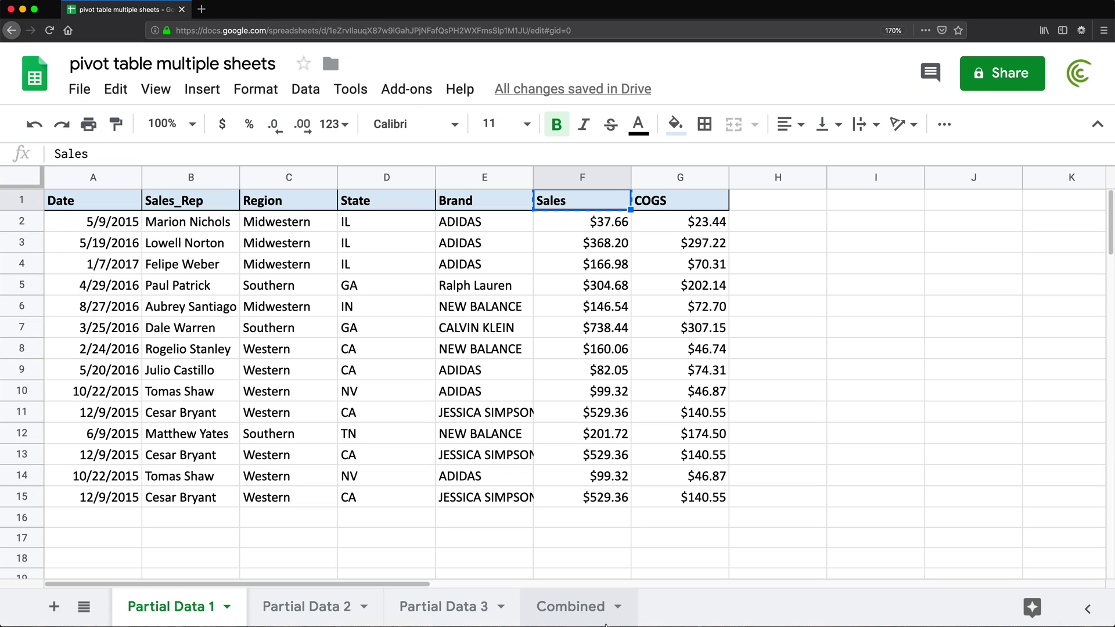
click(578, 611)
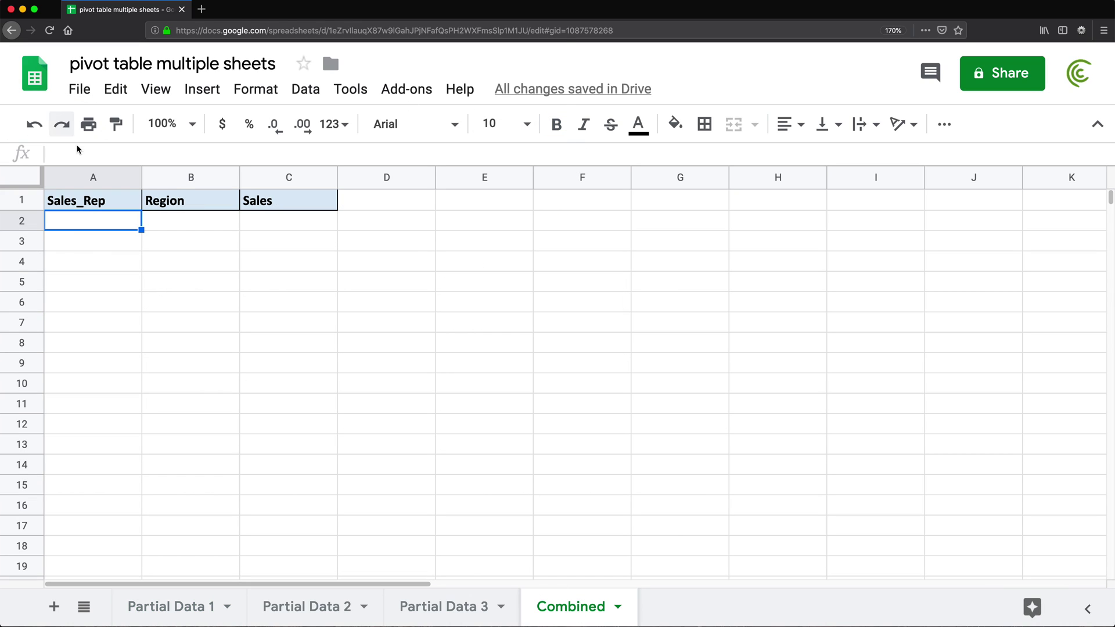
text(=)
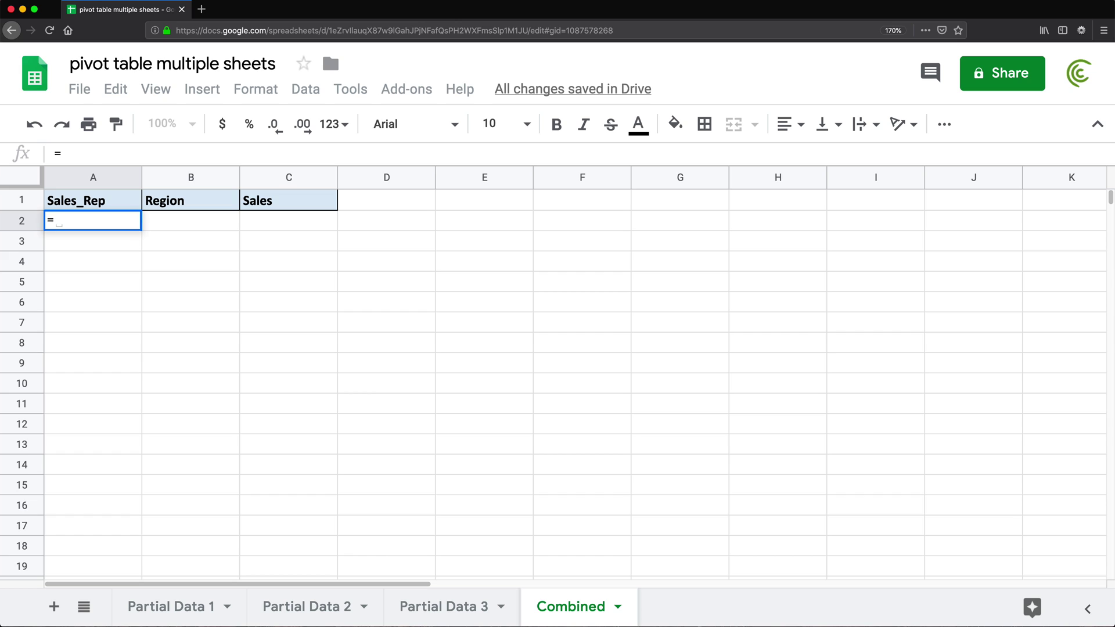
text({)
click(173, 619)
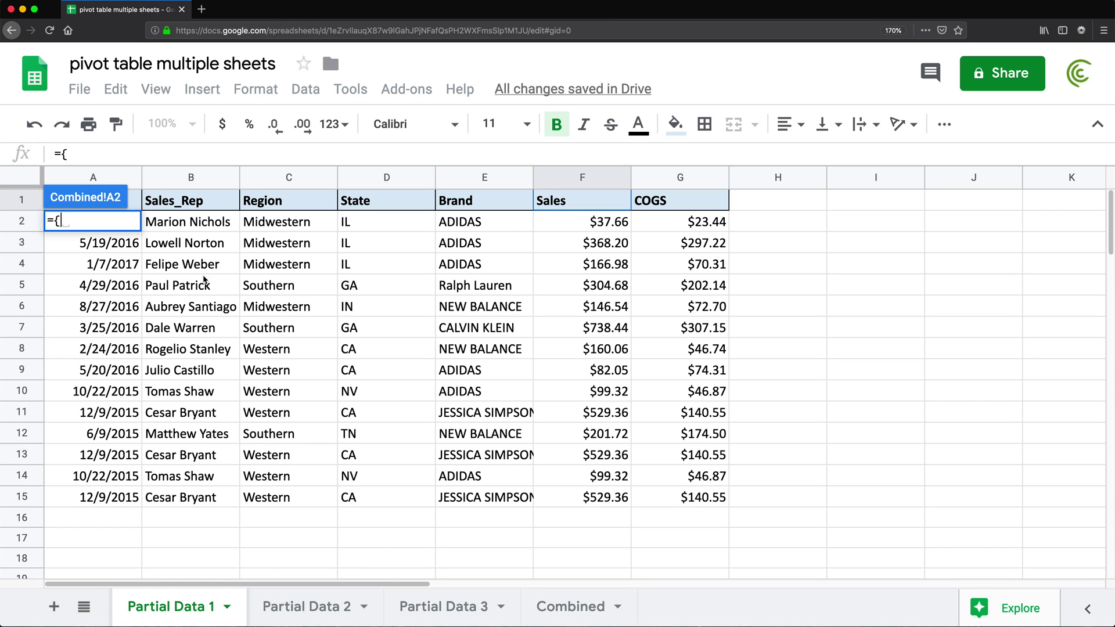
drag(197, 224, 209, 497)
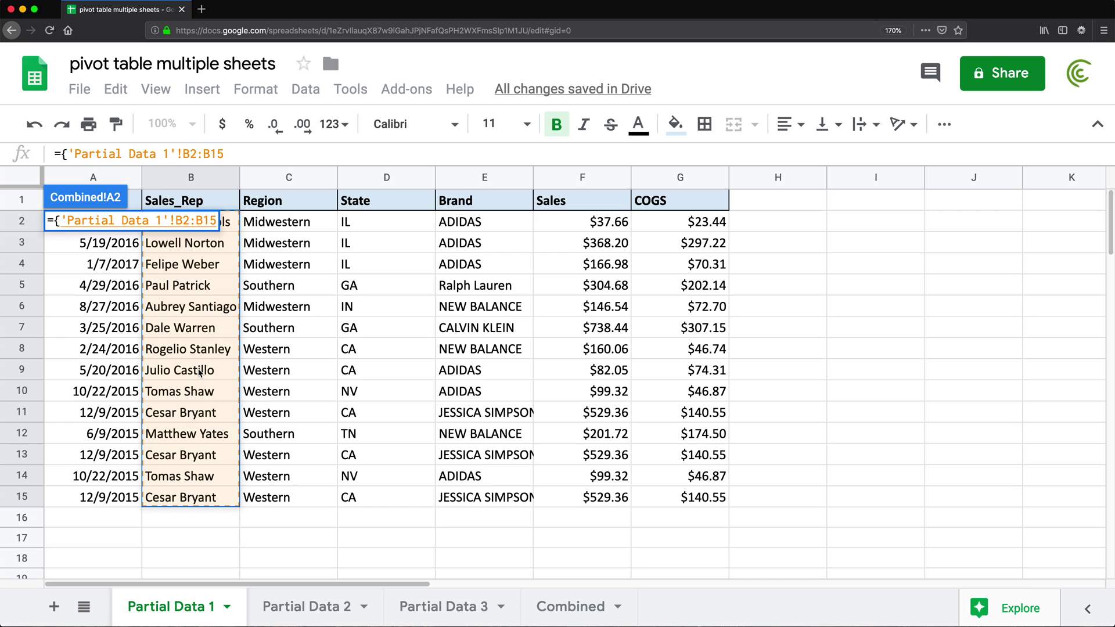
text(,)
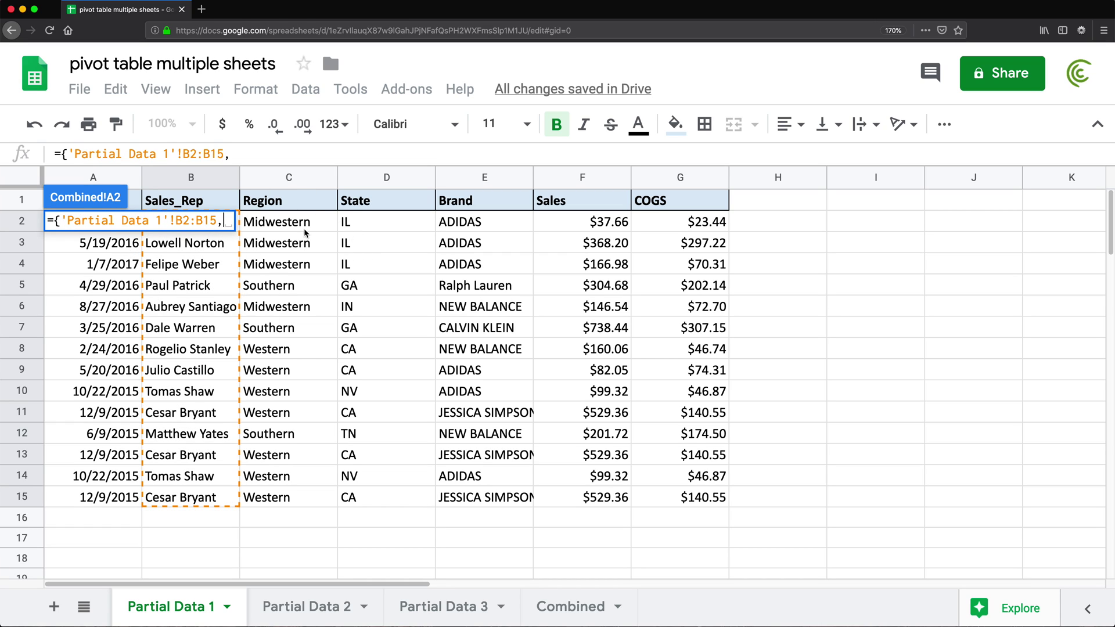
drag(306, 232, 298, 496)
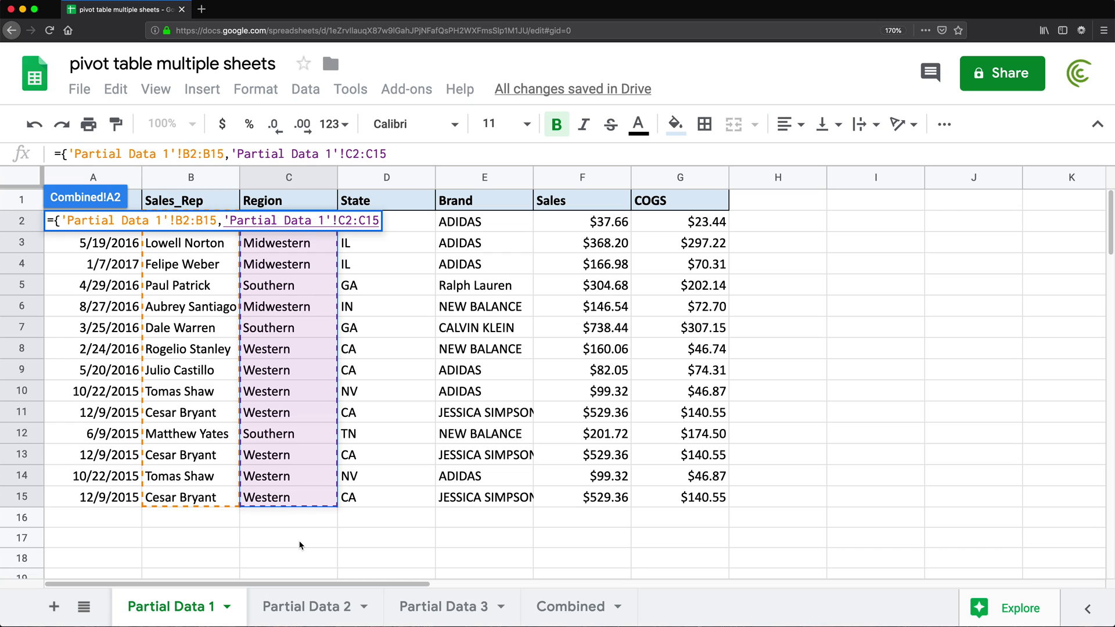
text(,)
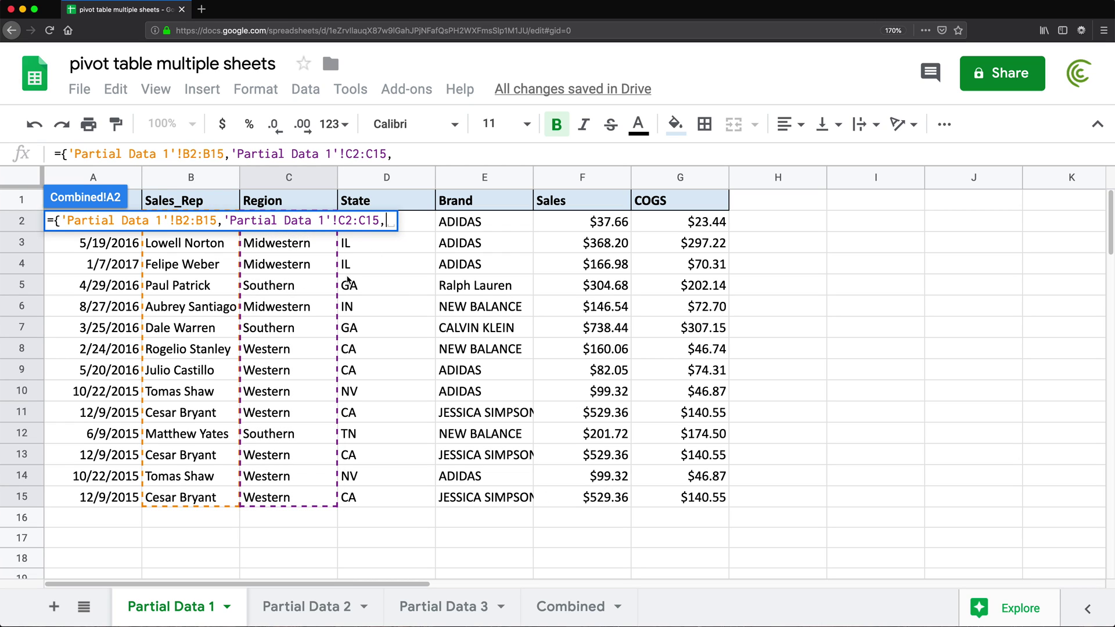
drag(579, 221, 592, 500)
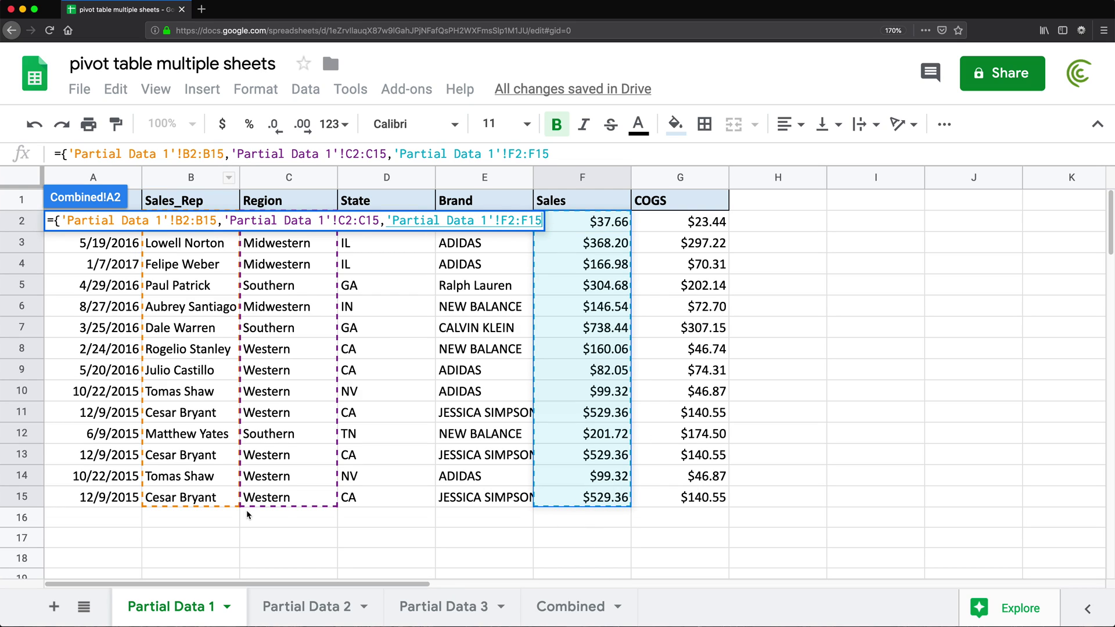
text(;)
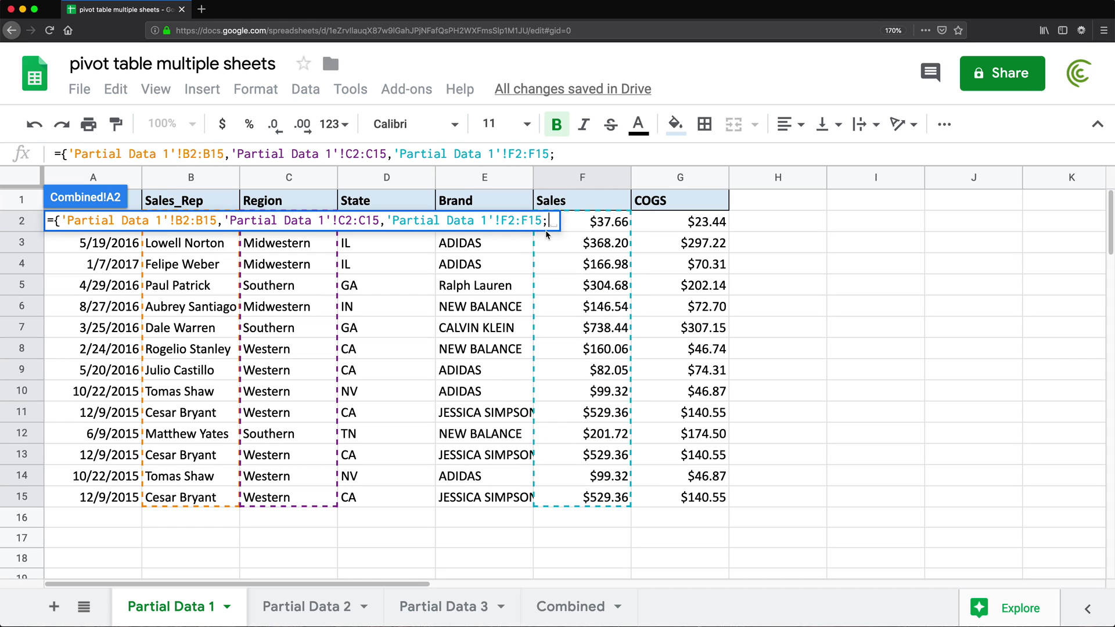
- Append the Partial Data 2 ranges C2:C16, D2:D16 and B2:B16 to the array formula, separated by commas and ending with a semicolon
click(312, 608)
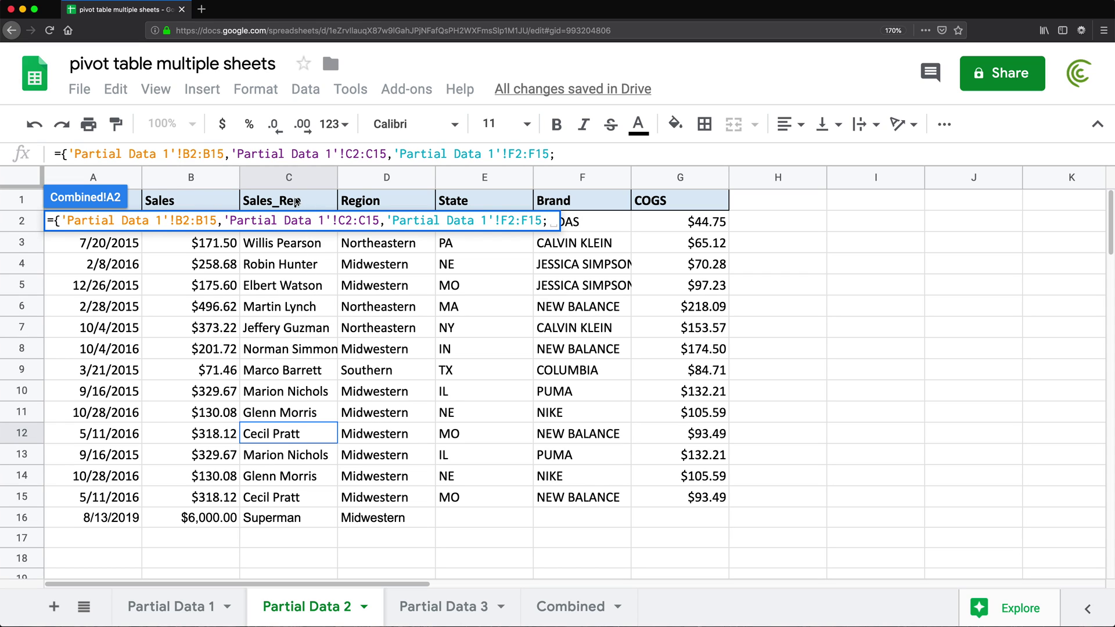
drag(309, 516, 295, 226)
text(,)
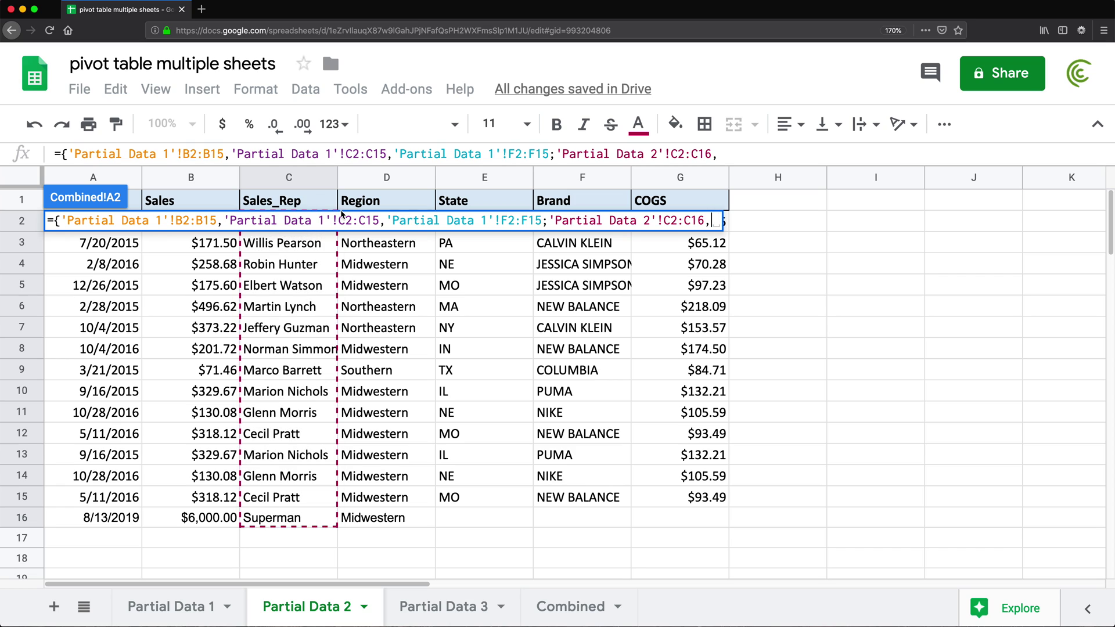
drag(390, 520, 370, 233)
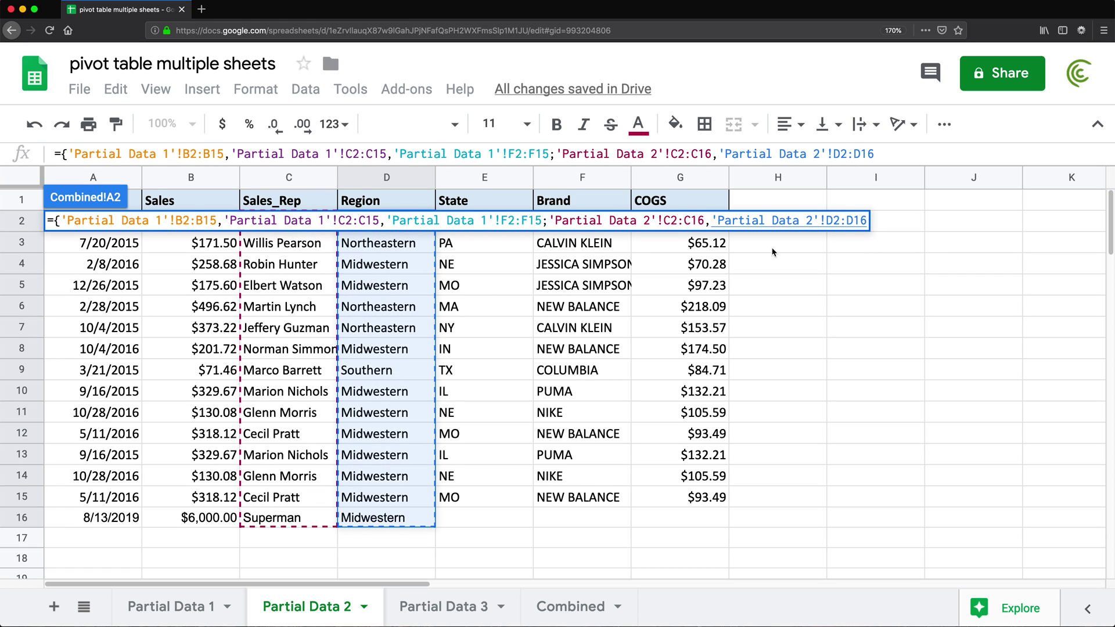
text(,)
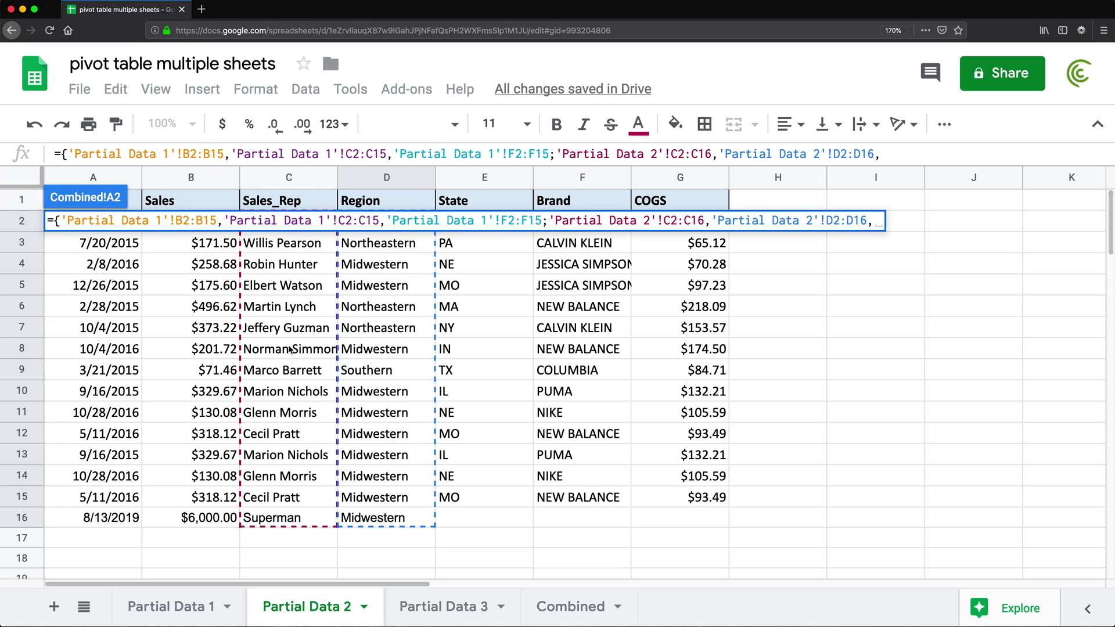
drag(203, 519, 195, 224)
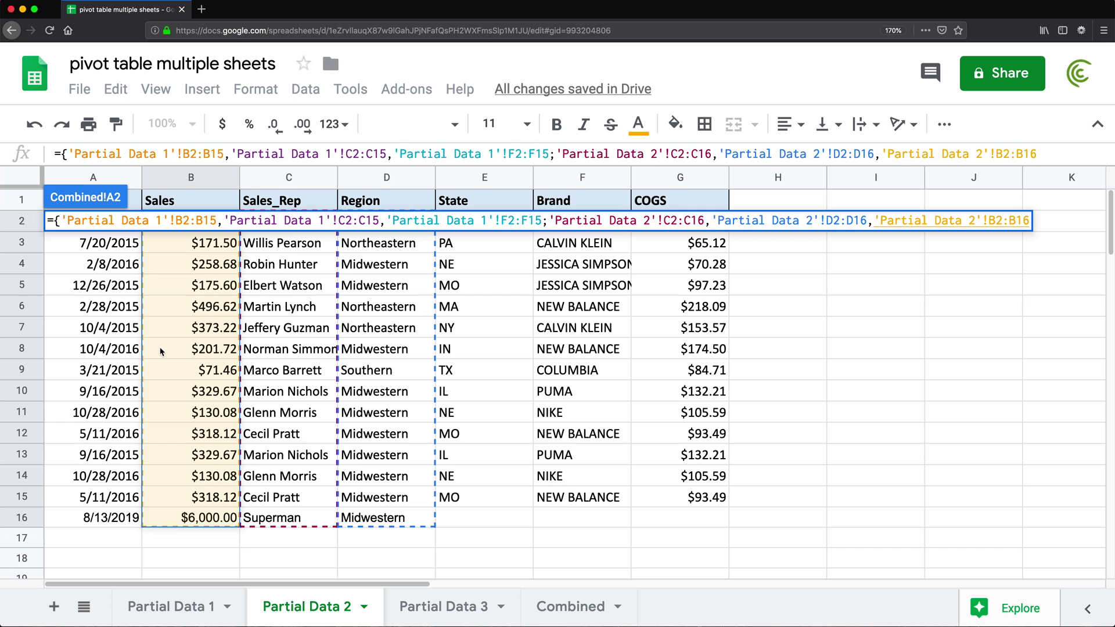
text(;)
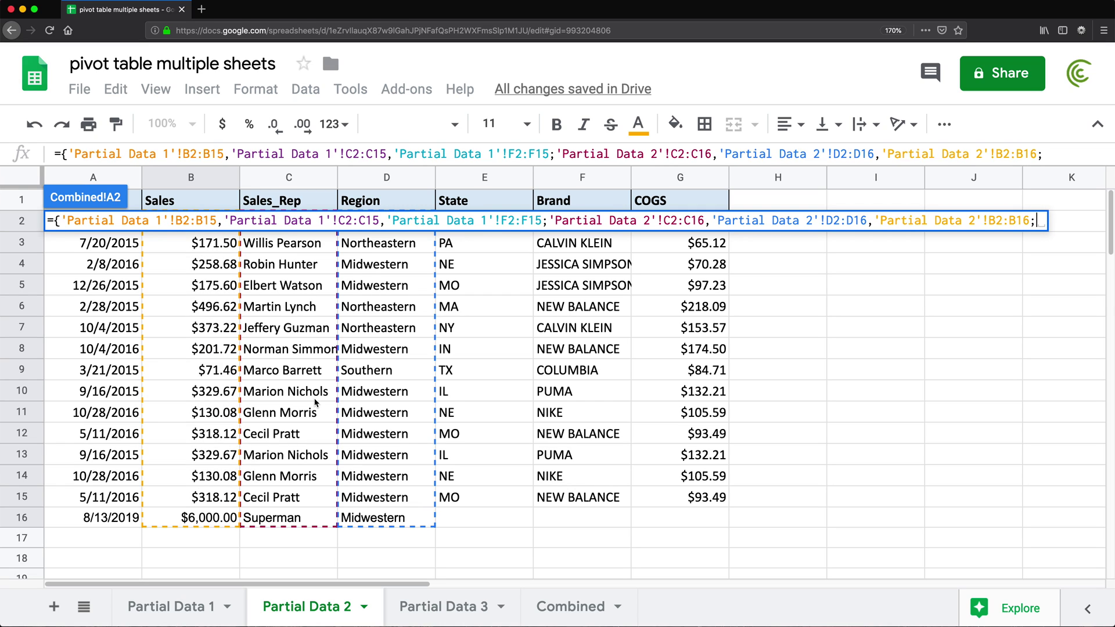
- Append the Partial Data 3 ranges B2:B14, C2:C14 and E2:E14 to the array formula and close the curly brace
click(435, 611)
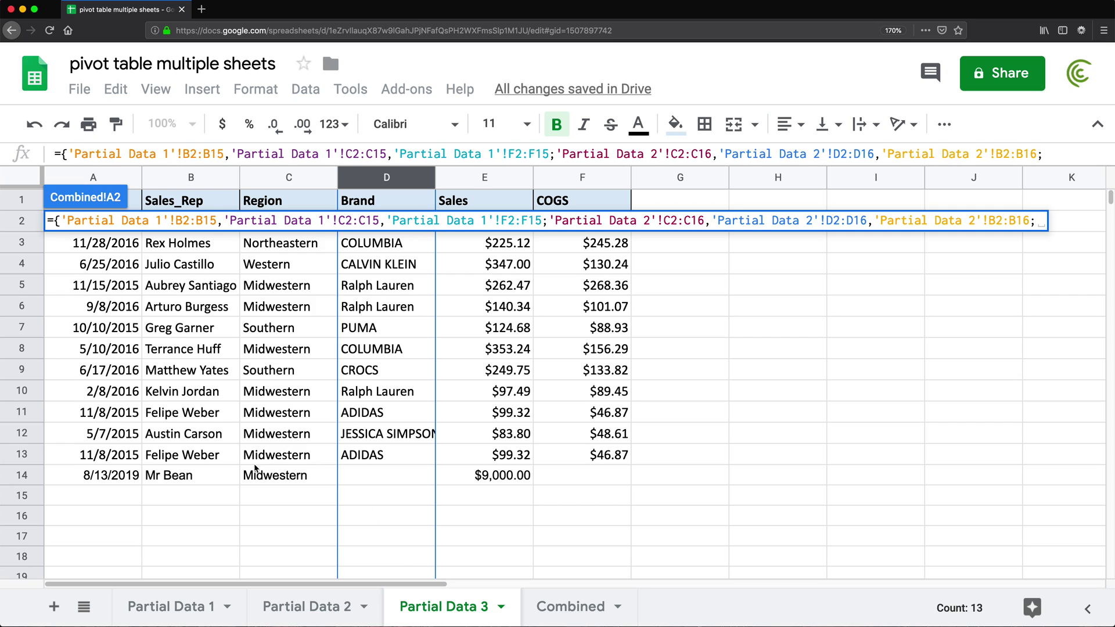
drag(188, 478, 179, 230)
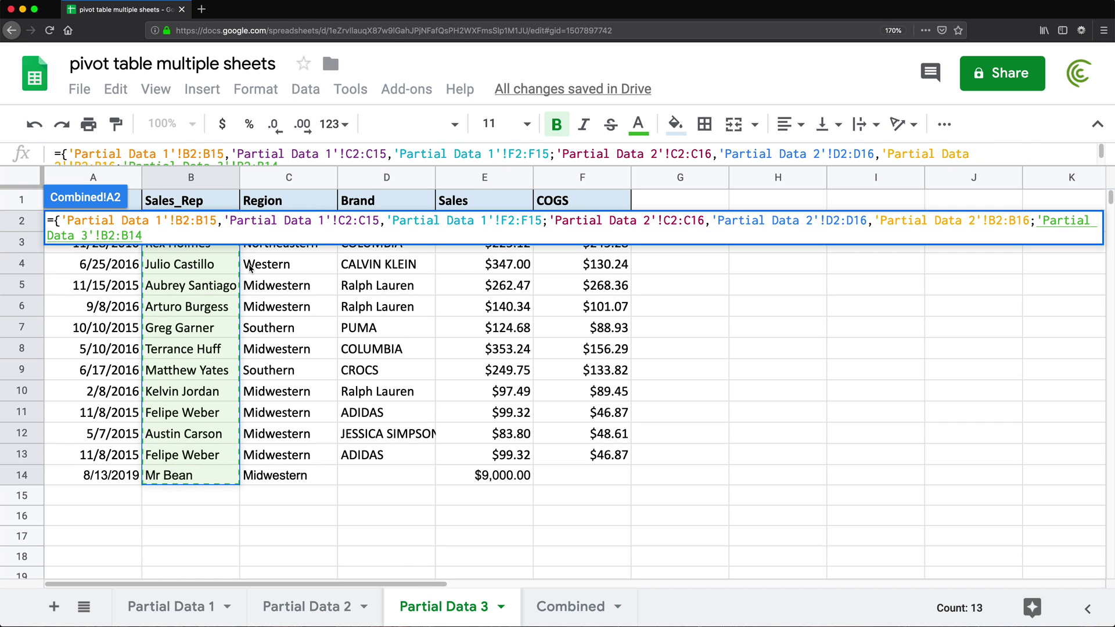
text(,)
drag(308, 478, 286, 228)
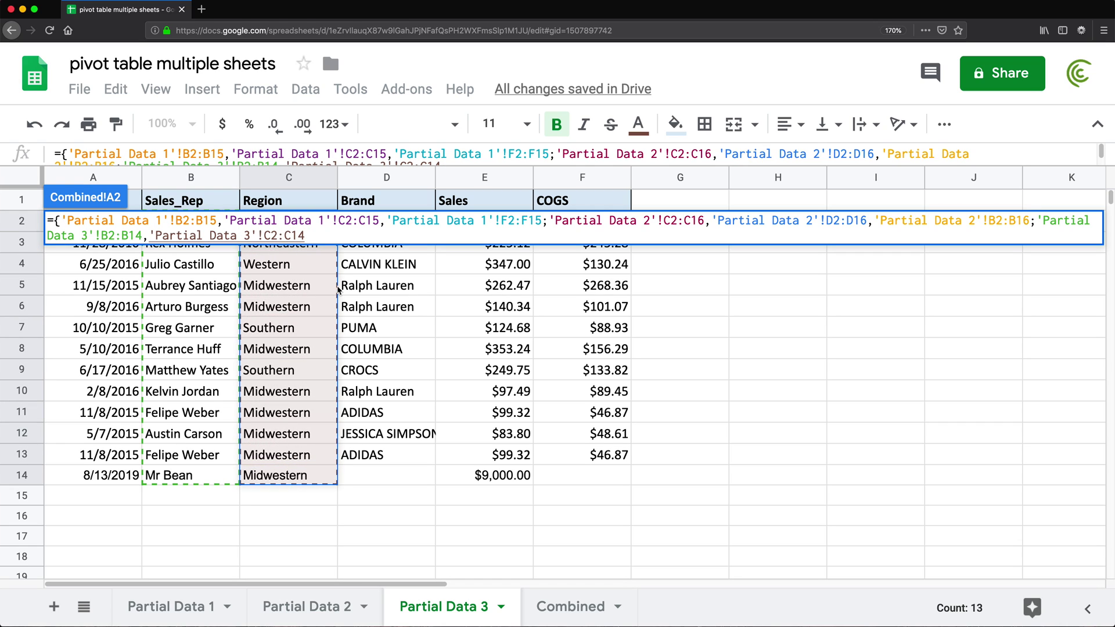
text(,)
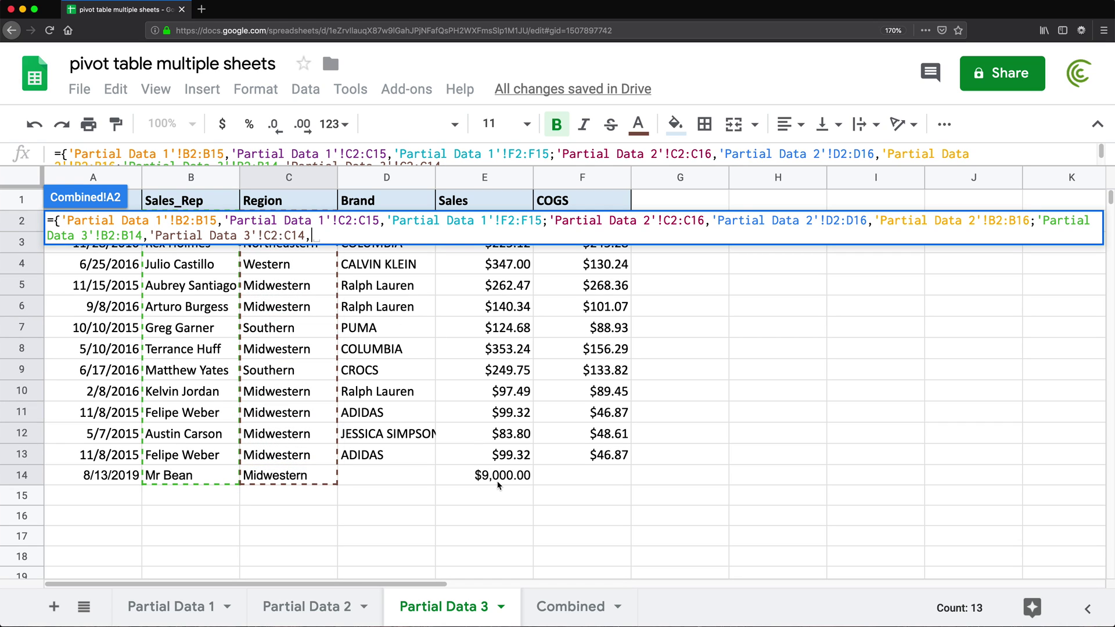
drag(497, 478, 484, 239)
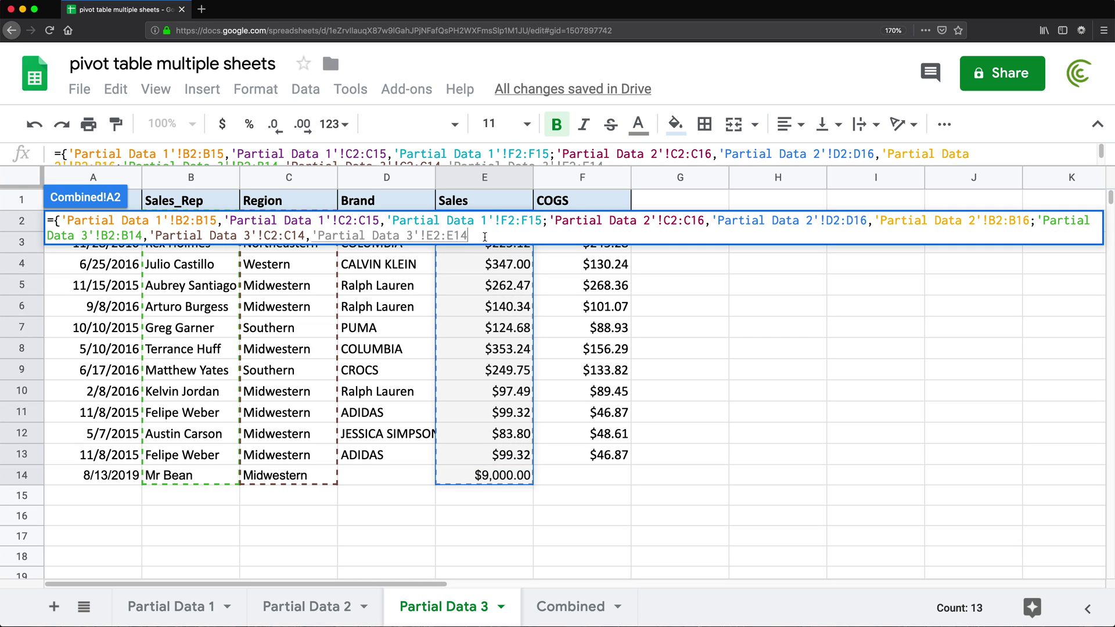
text(})
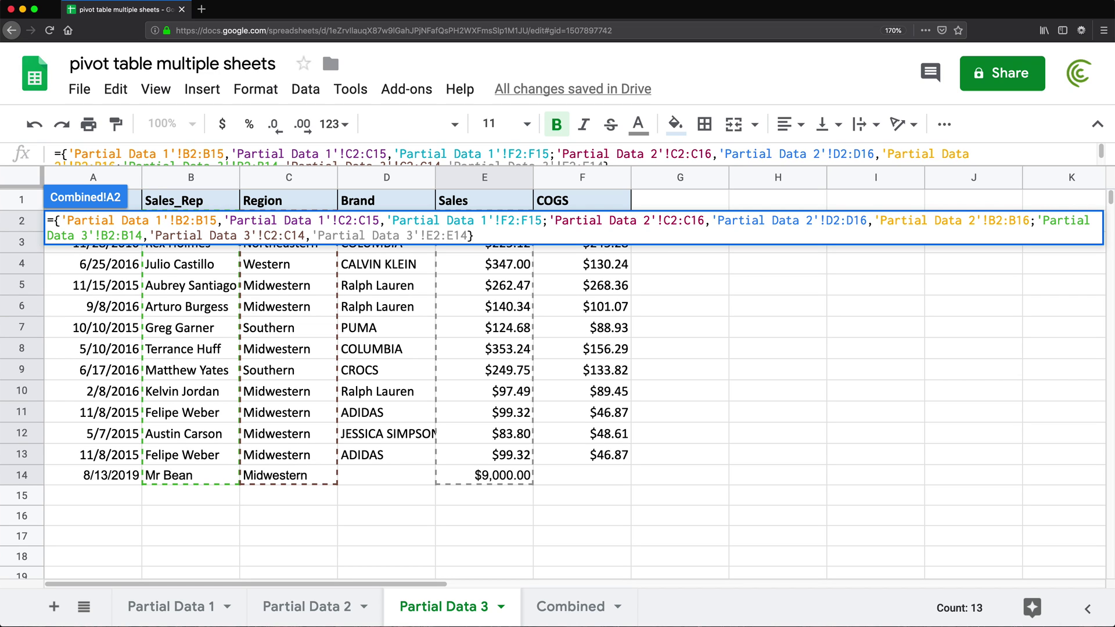
- Enter the finished array formula in Combined A2 and check the stacked rows through to the last record
key(Return)
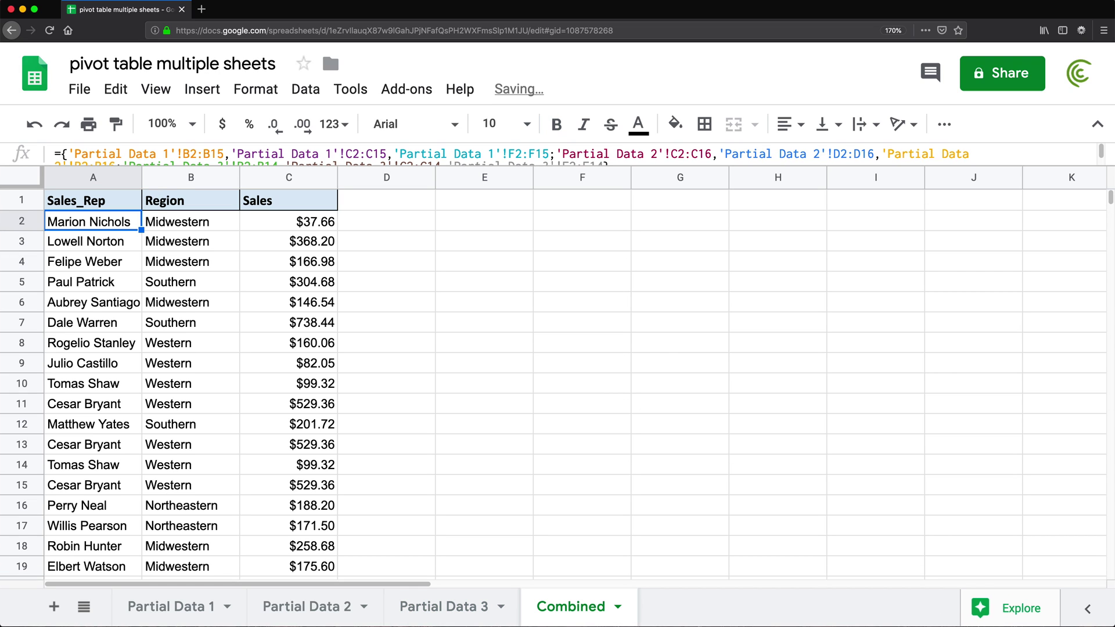
scroll(181, 316, down, 15)
scroll(179, 319, up, 4)
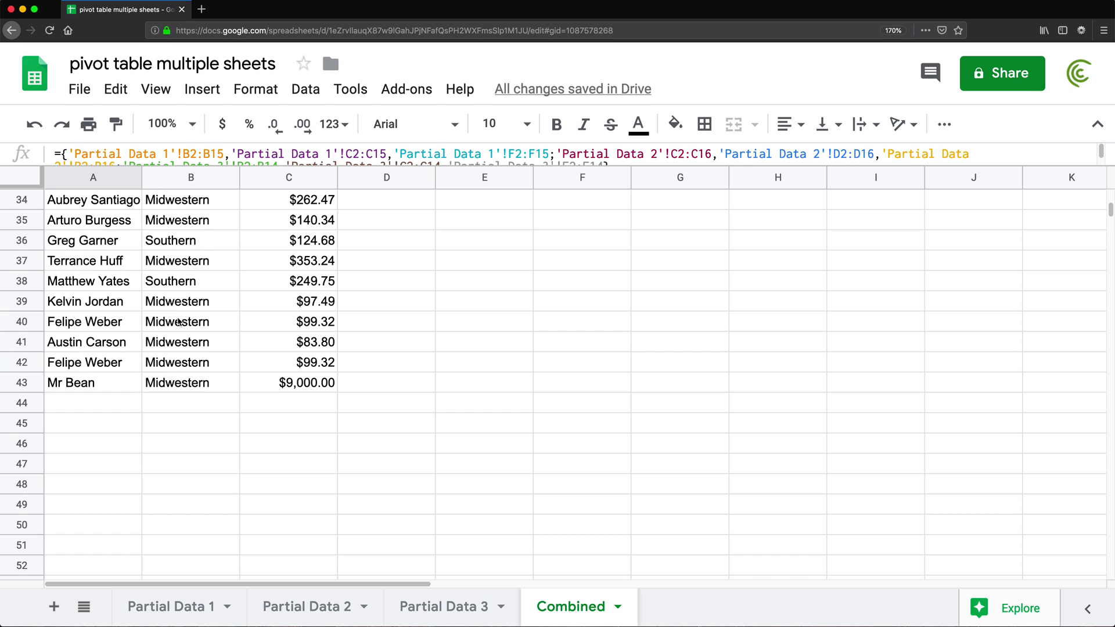
scroll(177, 321, down, 5)
scroll(176, 325, up, 15)
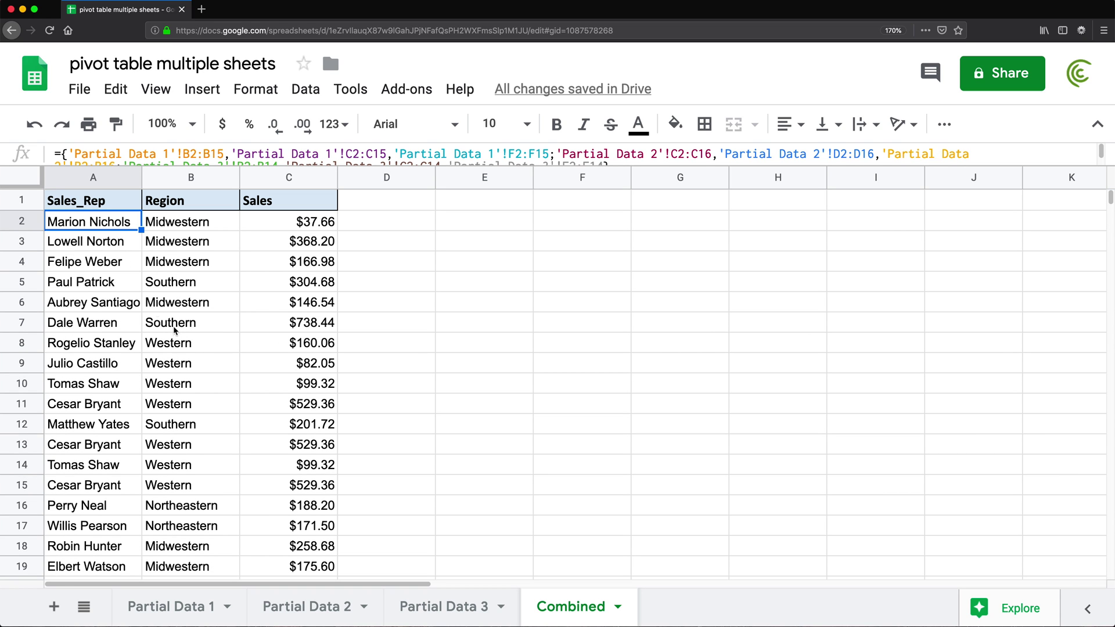
- Make the Partial Data 1 ranges in the Combined A2 formula open-ended as B2:B, C2:C and F2:F
double_click(75, 224)
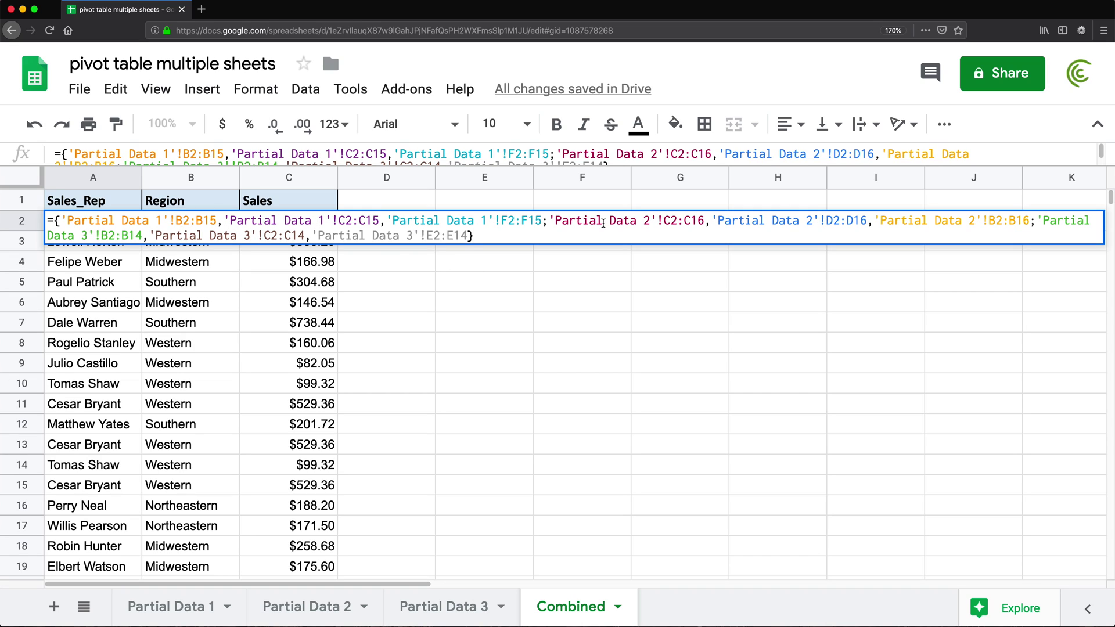
click(216, 221)
key(BackSpace)
key(BackSpace)
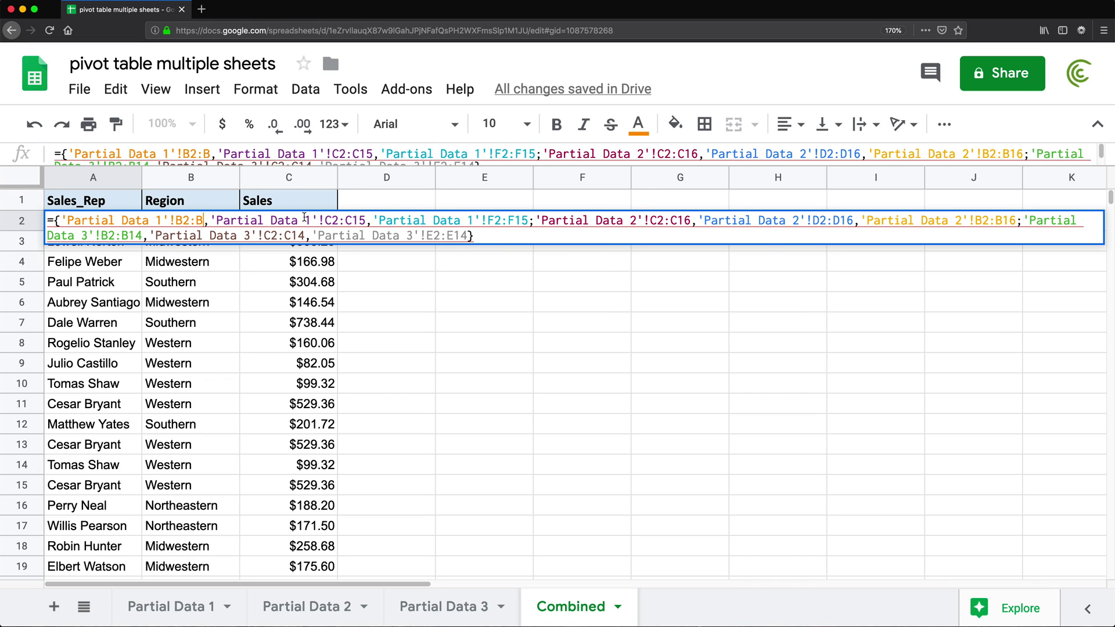
click(366, 220)
key(BackSpace)
key(BackSpace)
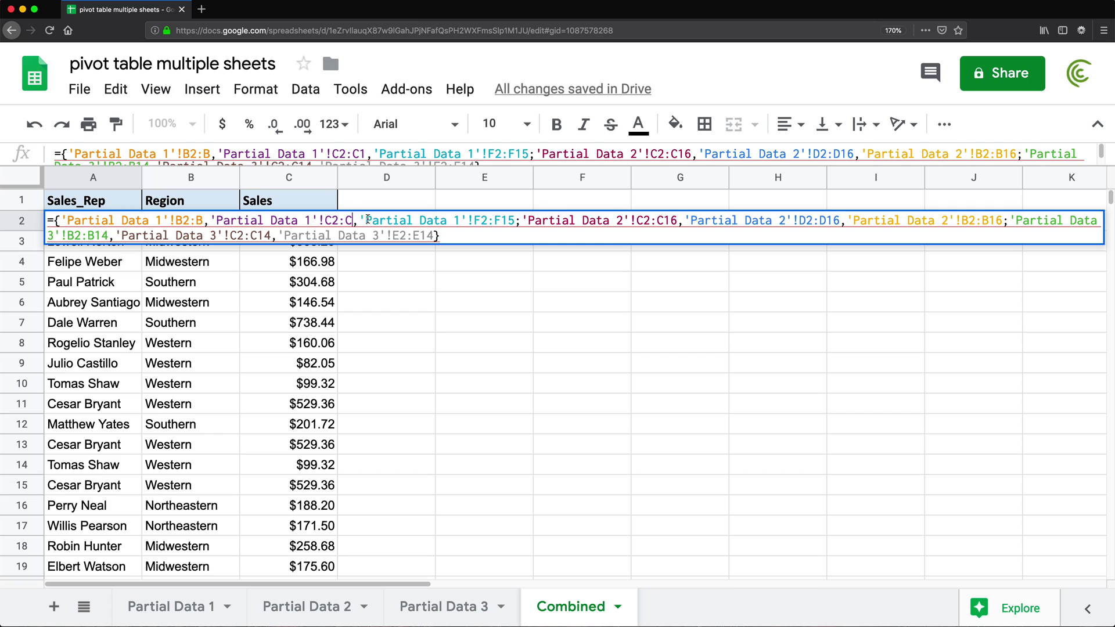
click(512, 220)
key(BackSpace)
key(BackSpace)
- Make the Partial Data 2 ranges in the array formula open-ended as C2:C, D2:D and B2:B
click(664, 221)
key(BackSpace)
key(BackSpace)
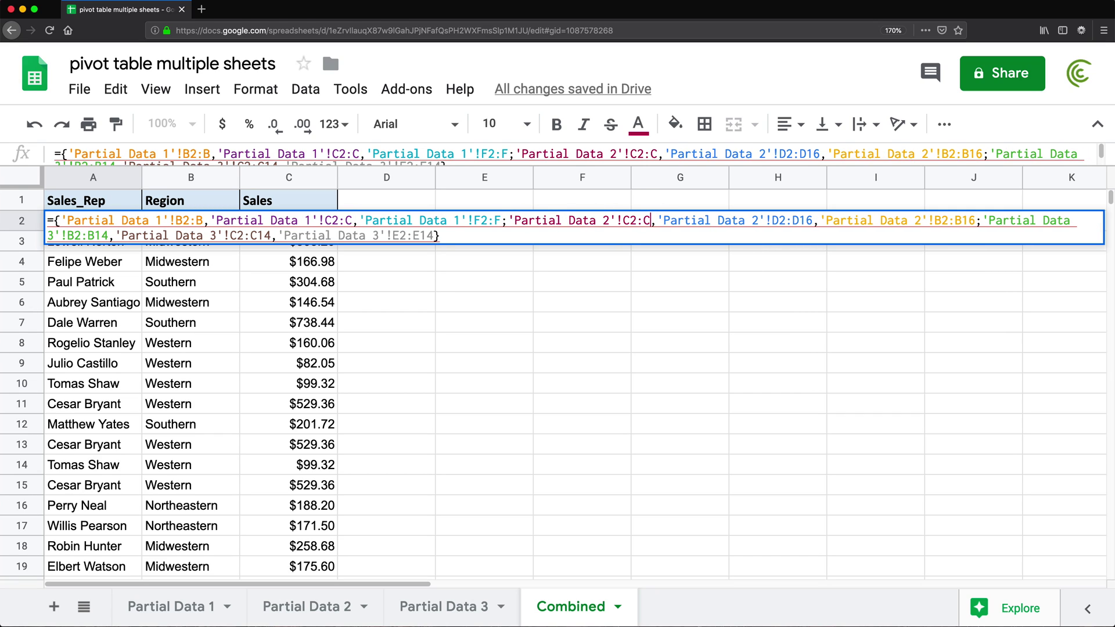
click(813, 220)
key(BackSpace)
key(BackSpace)
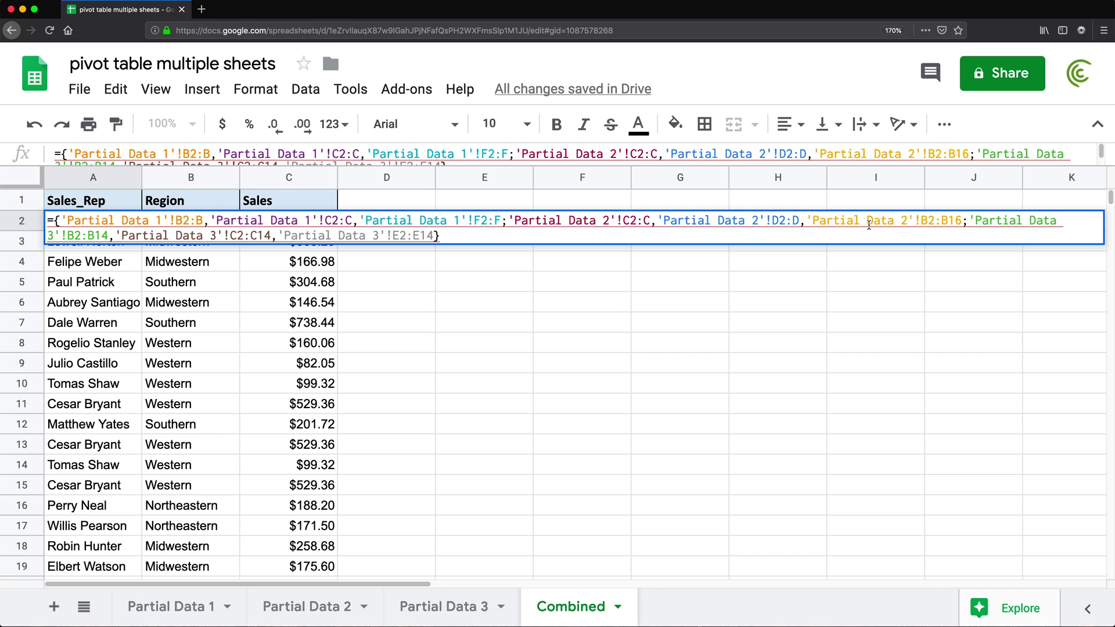
click(963, 221)
key(BackSpace)
key(BackSpace)
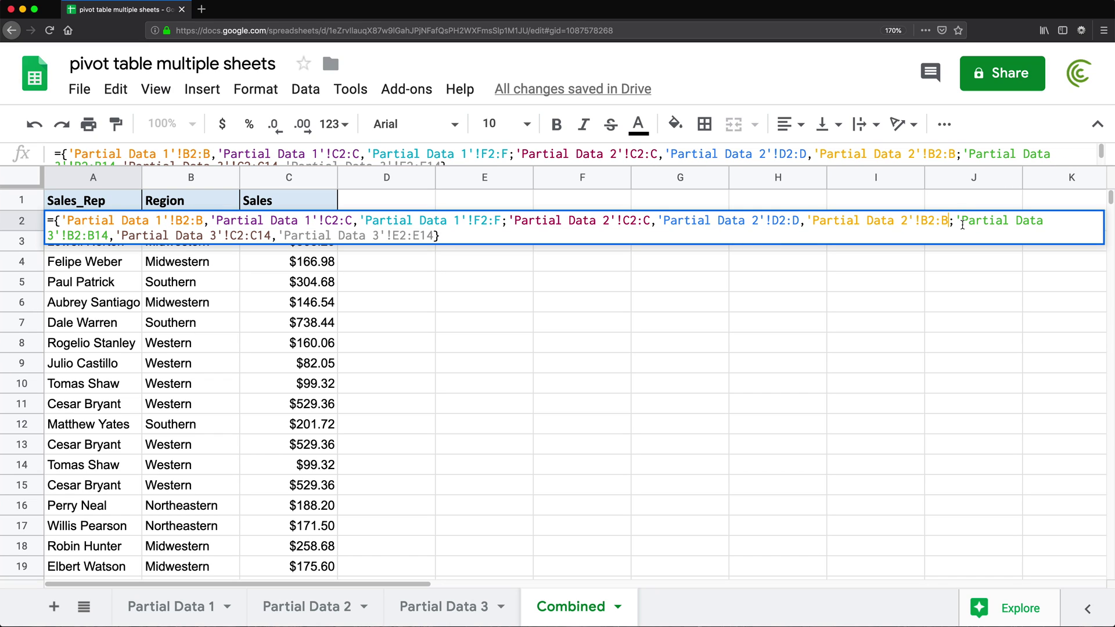
- Make the Partial Data 3 ranges open-ended as B2:B, C2:C and E2:E, and enter the updated array formula
click(111, 236)
key(BackSpace)
key(BackSpace)
click(256, 236)
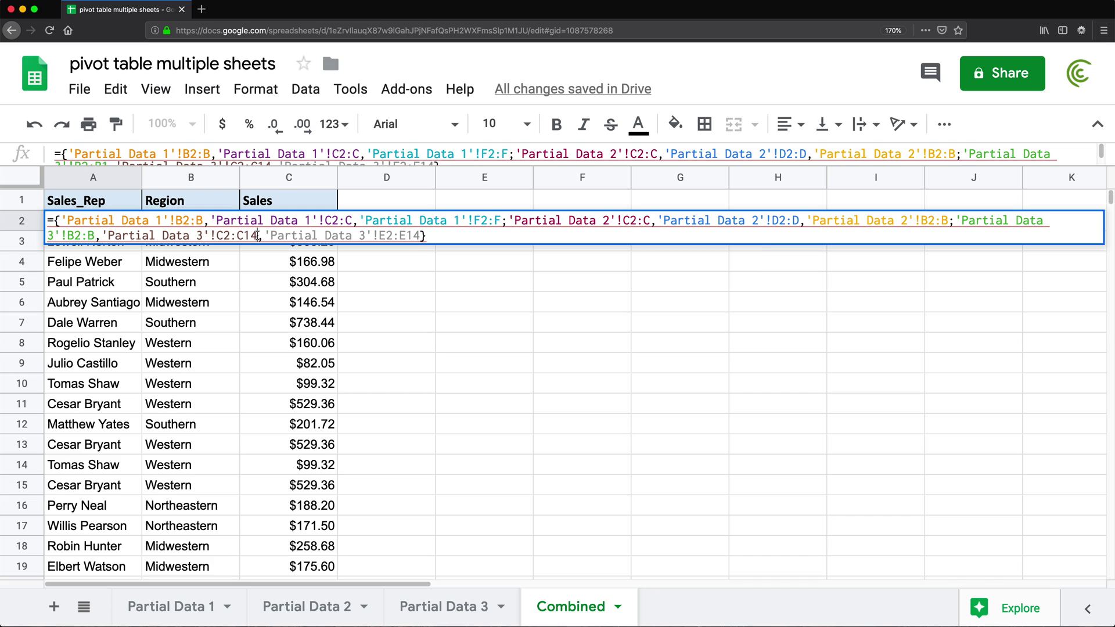
key(BackSpace)
key(BackSpace)
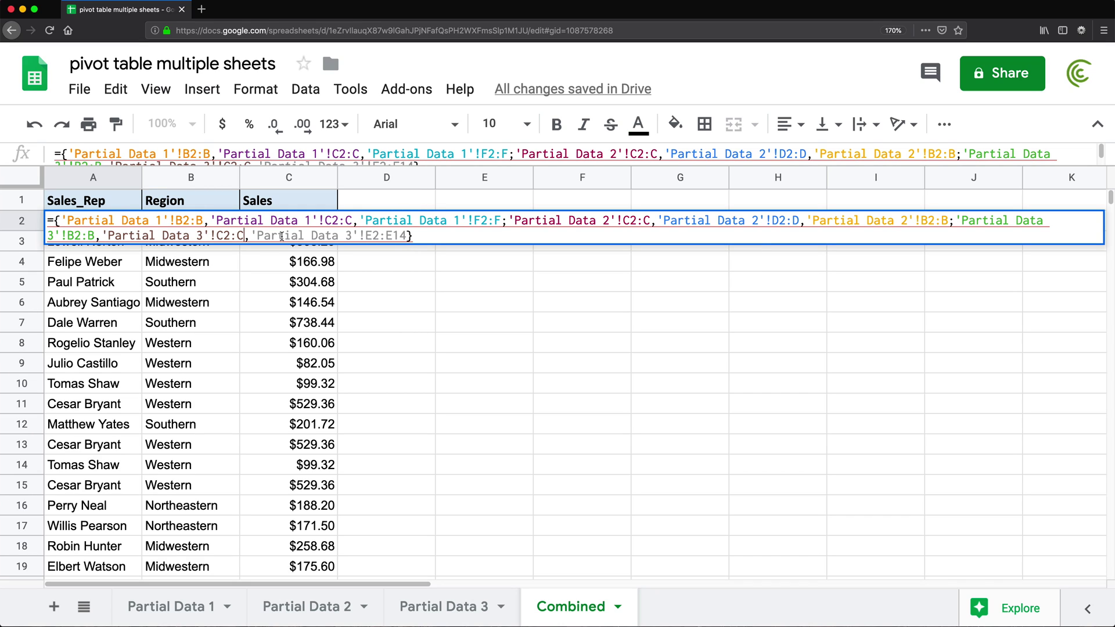
click(406, 235)
key(BackSpace)
key(BackSpace)
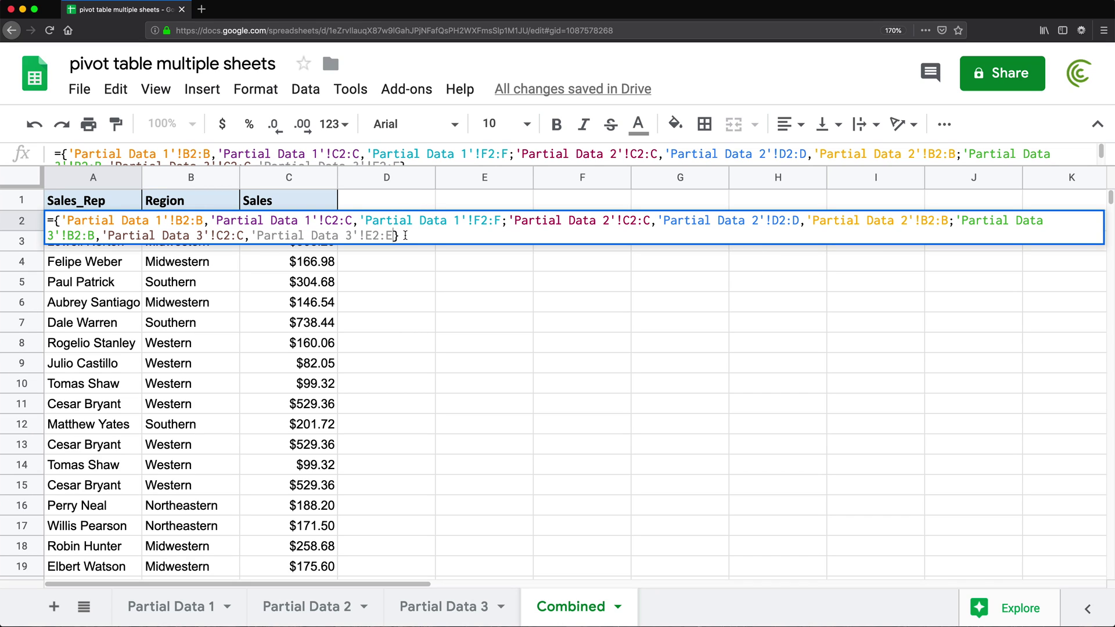
key(Return)
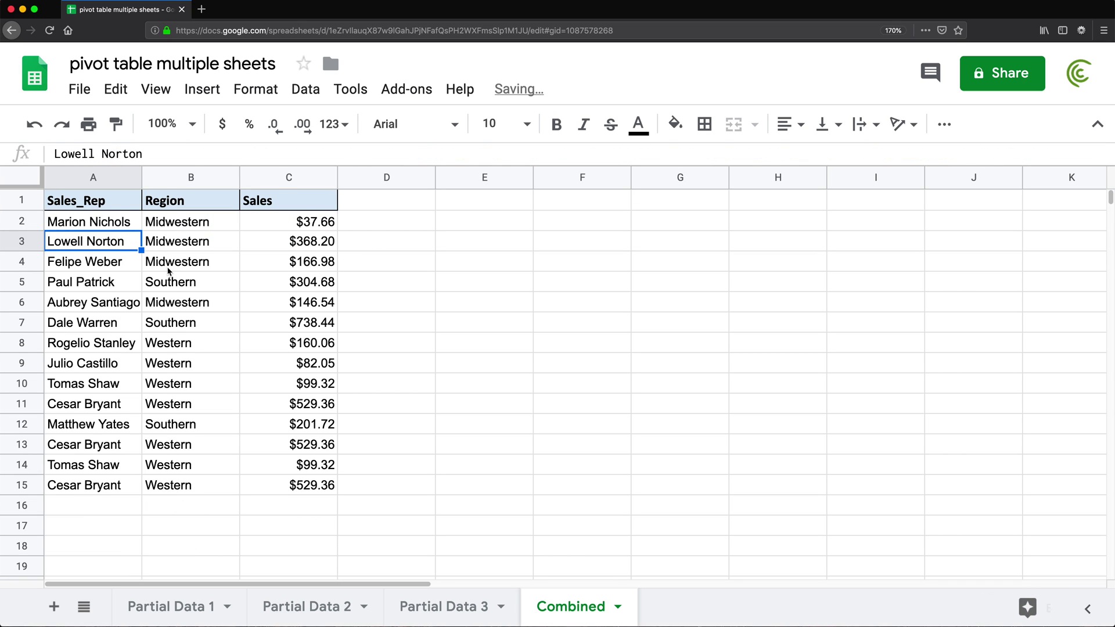
scroll(168, 279, down, 10)
scroll(168, 284, down, 20)
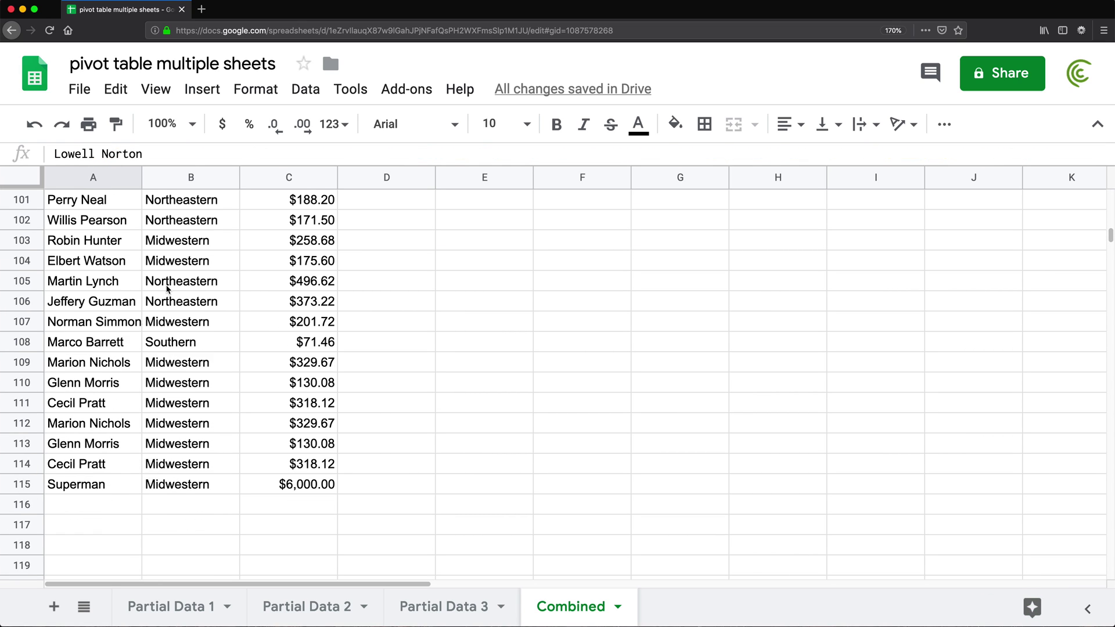
scroll(167, 290, up, 10)
scroll(168, 290, up, 20)
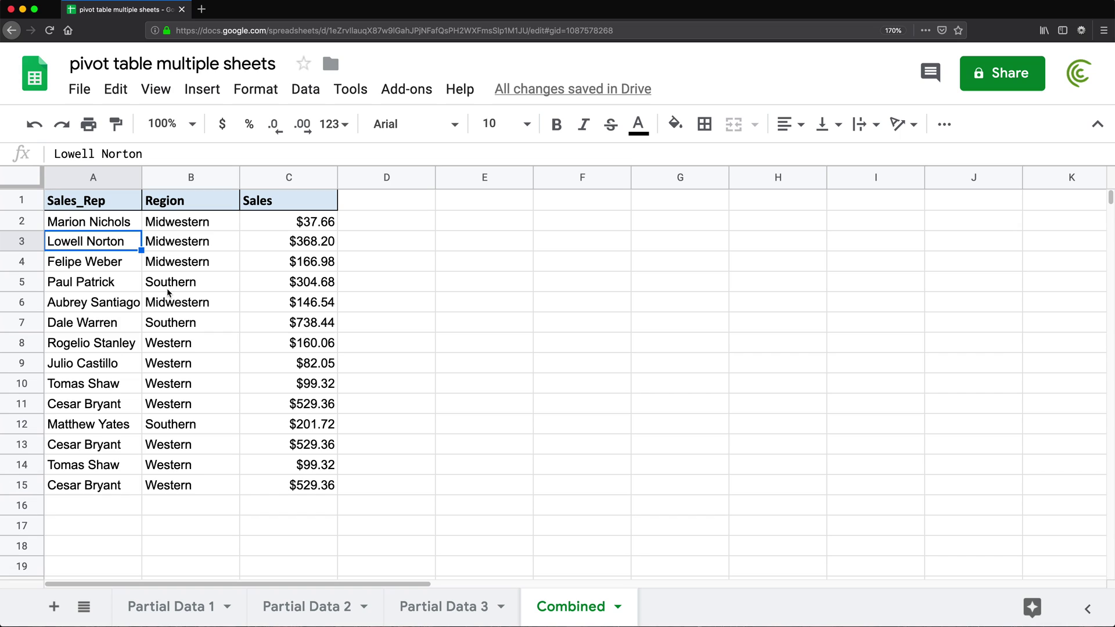
- Wrap the array formula in Combined A2 in a SORT function and check the sorted list
click(81, 220)
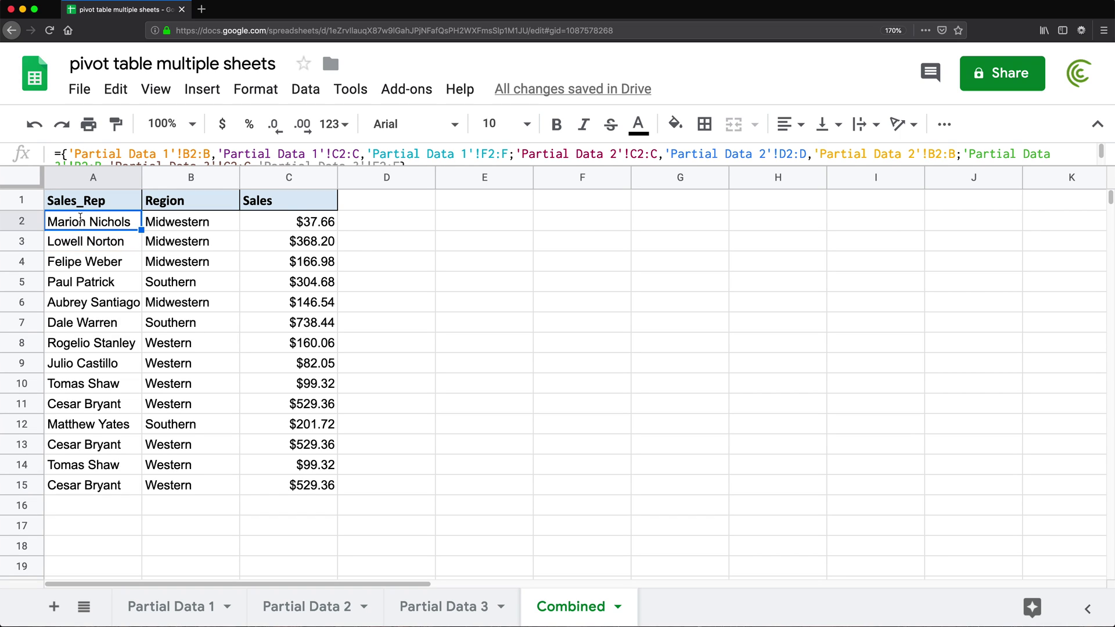
double_click(75, 221)
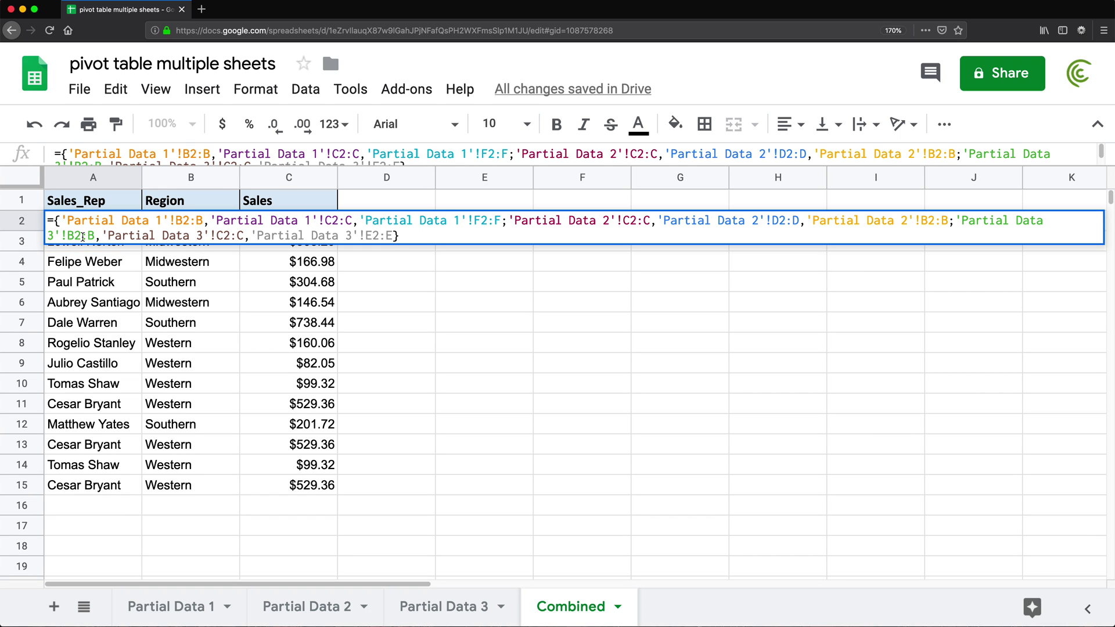
text(SORT()
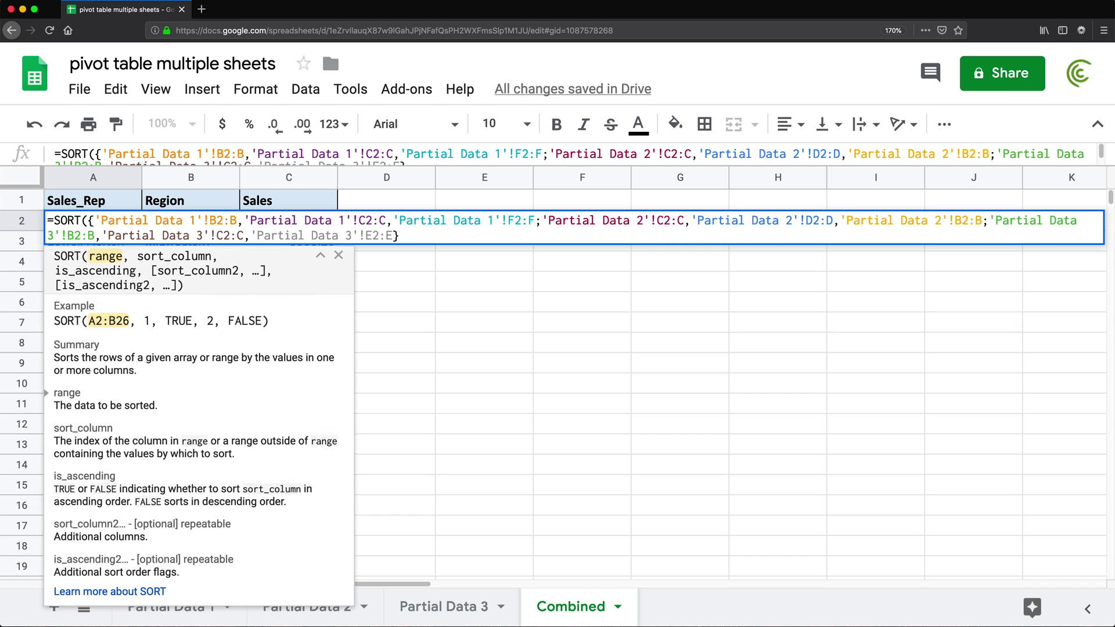
click(426, 235)
key(Return)
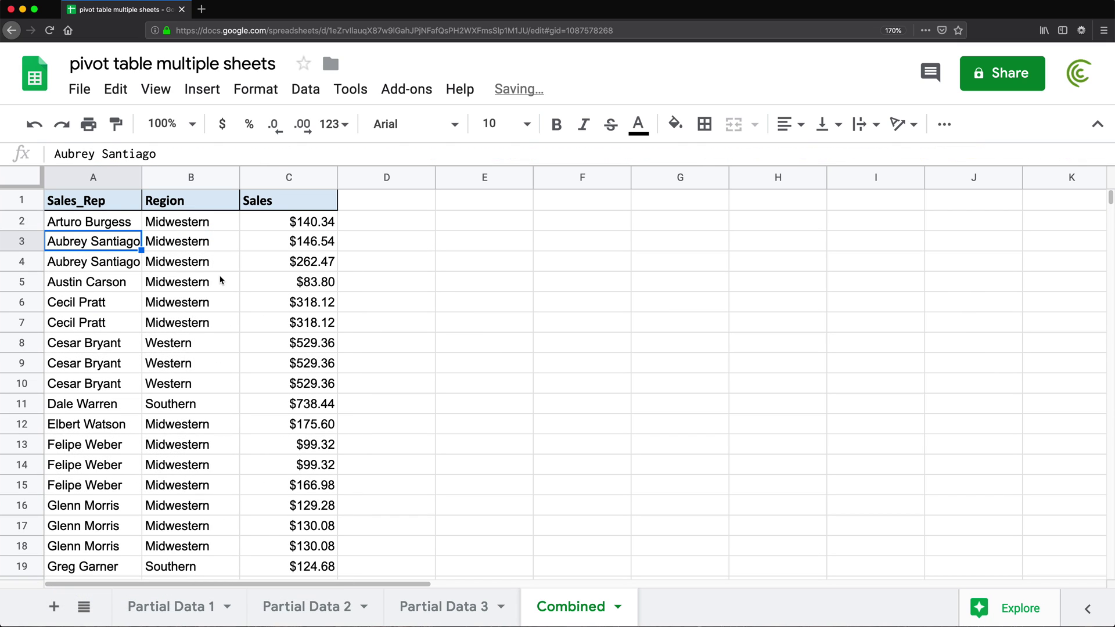
scroll(220, 282, down, 10)
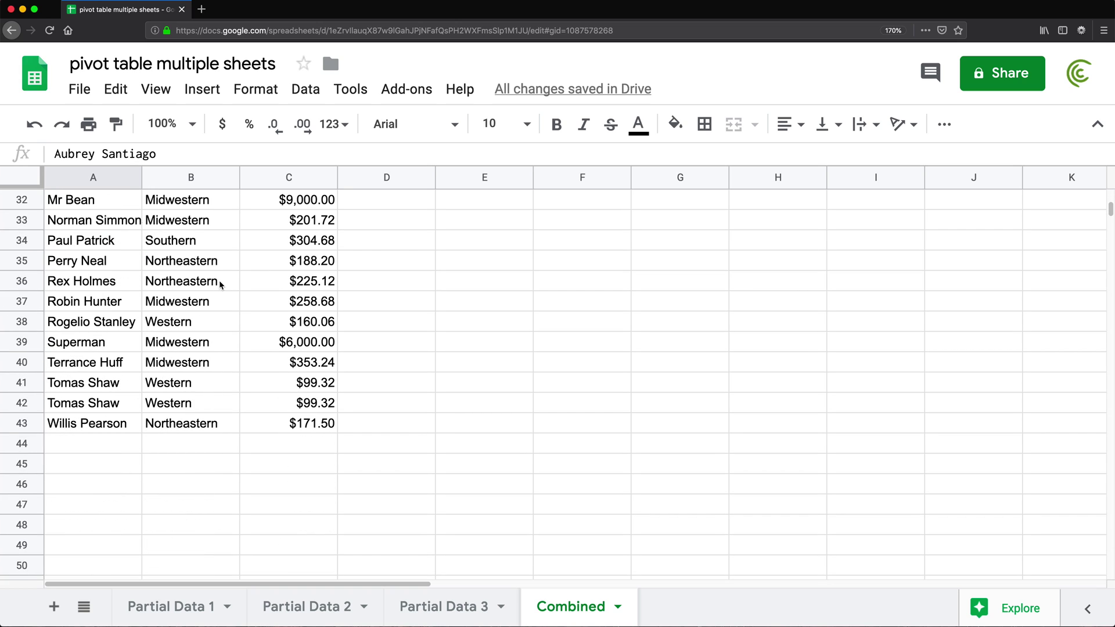
scroll(221, 284, up, 10)
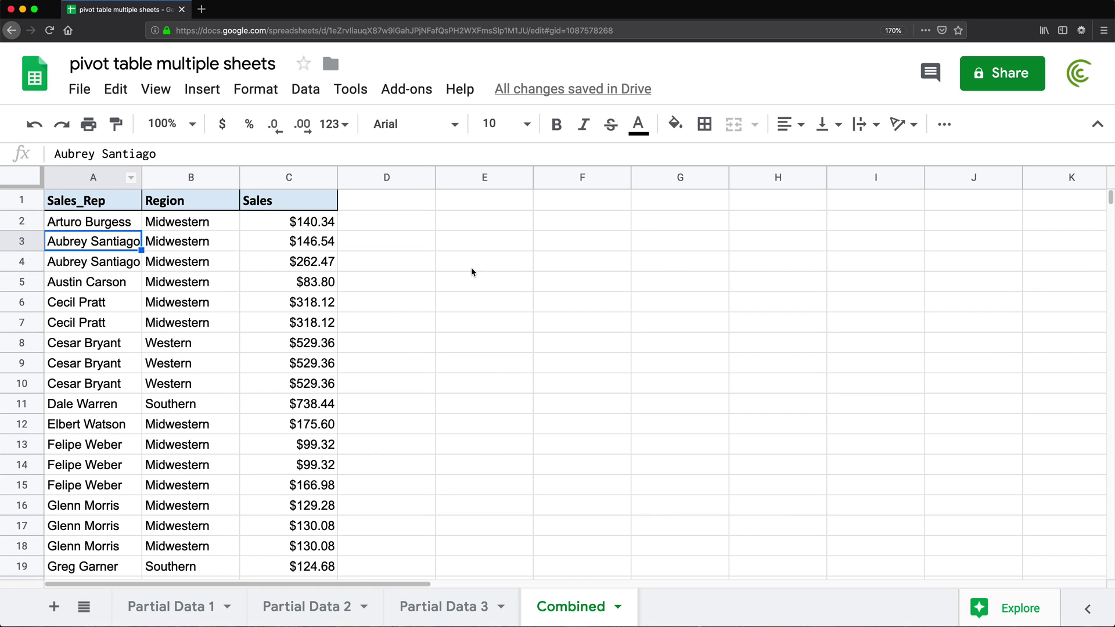
- Create a pivot table on a new sheet from columns A to C of the Combined sheet
click(93, 178)
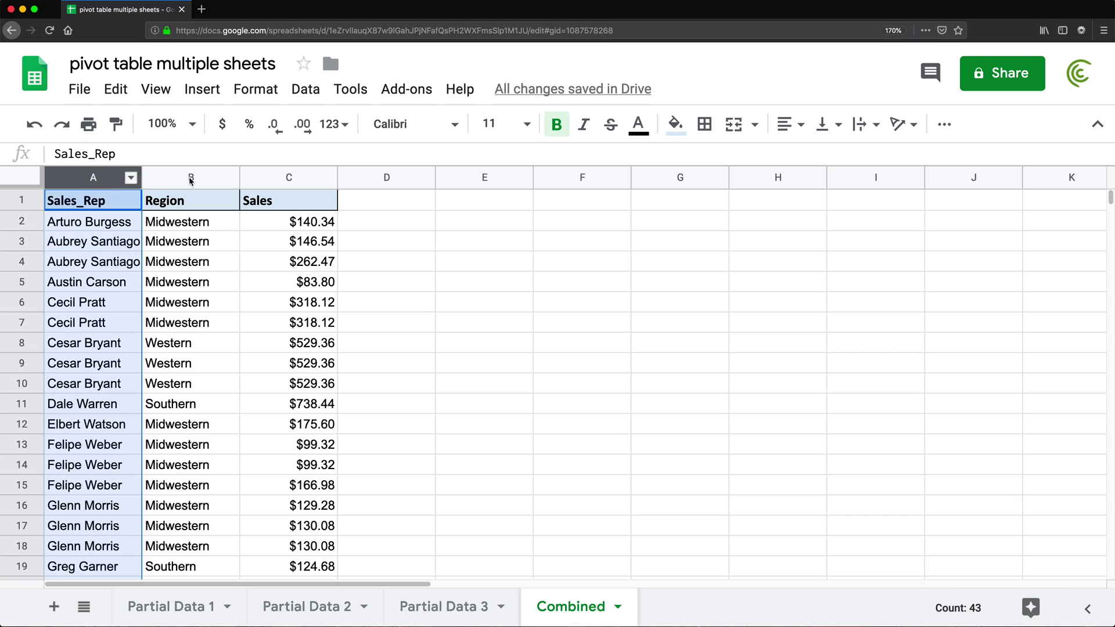
shift+click(297, 178)
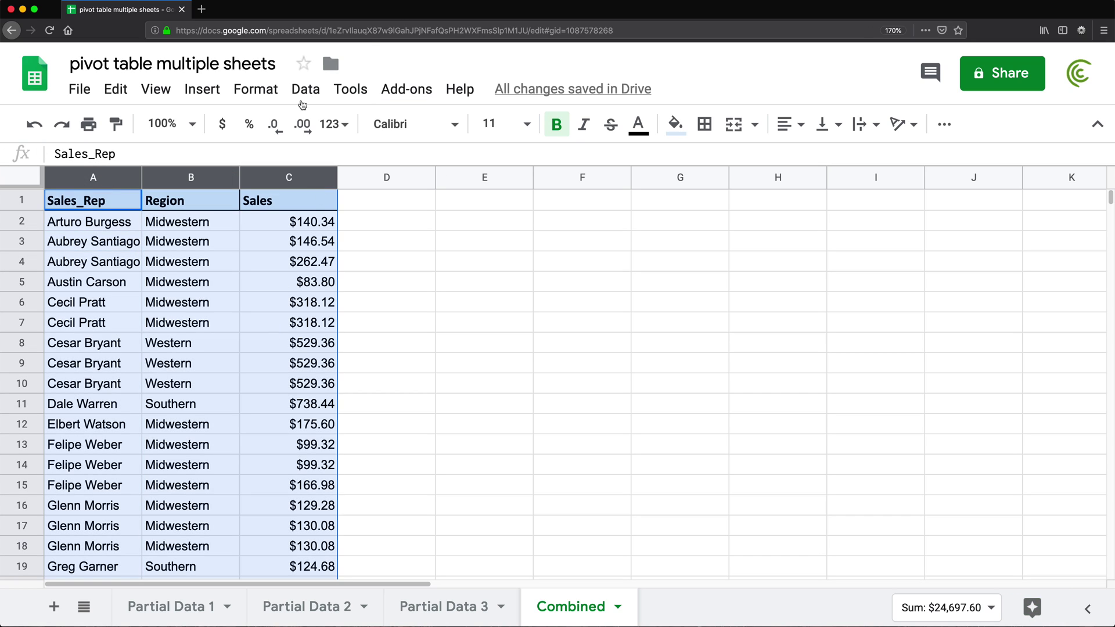
click(302, 96)
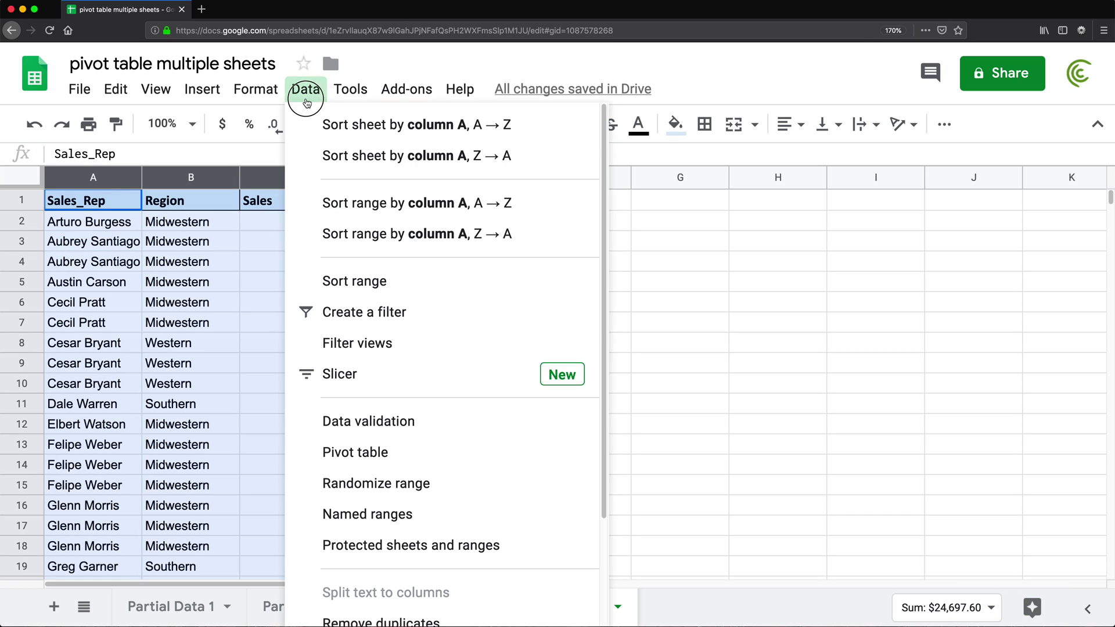
click(386, 456)
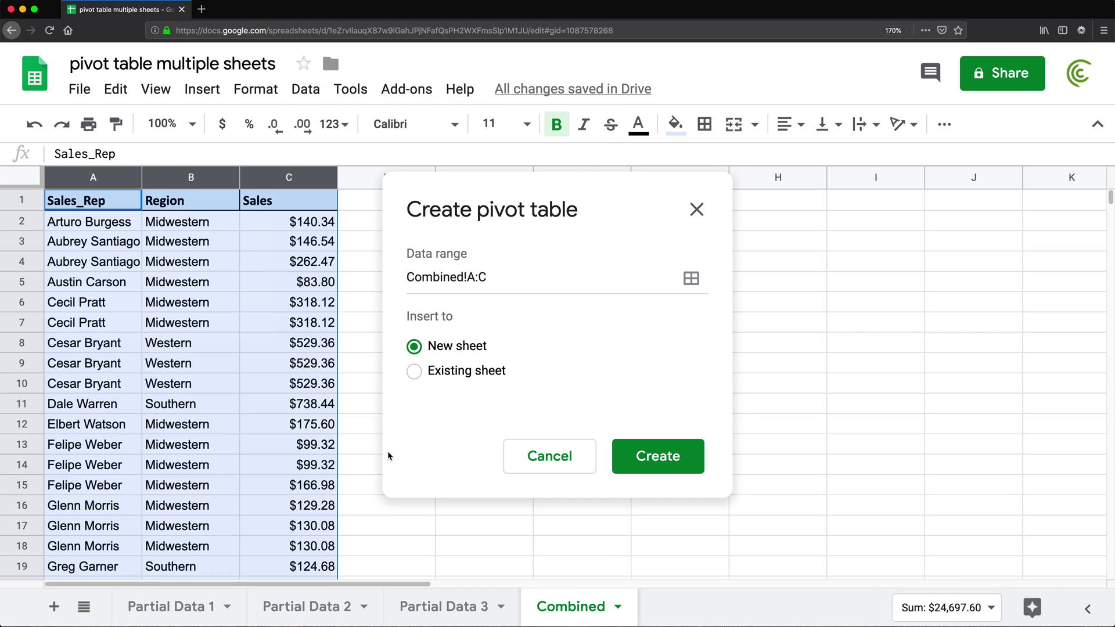
click(649, 452)
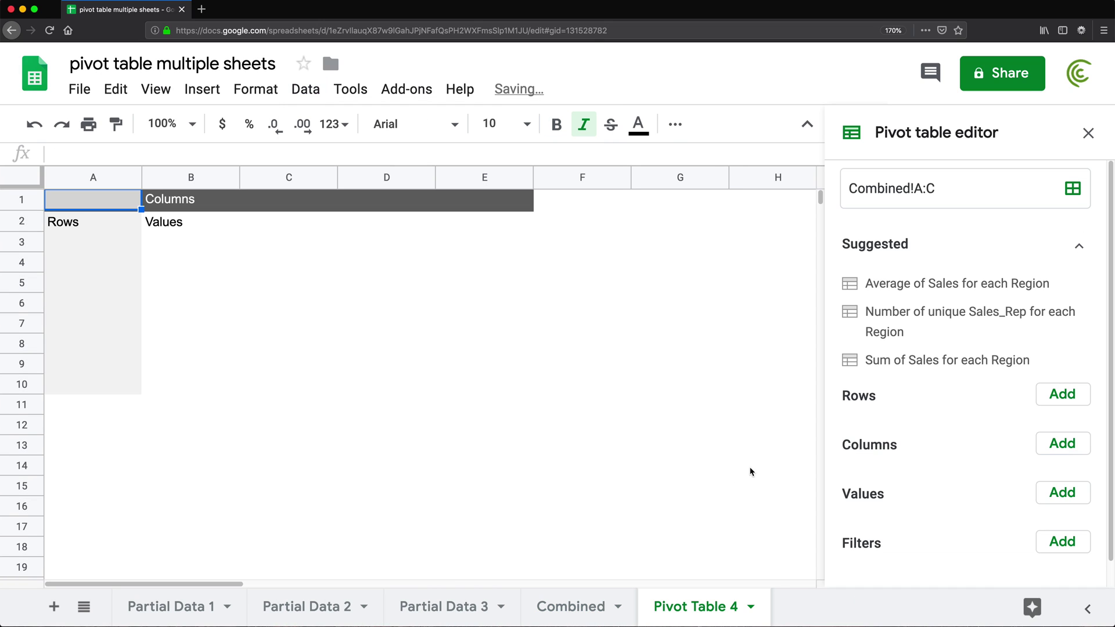
- Set up the pivot table with Sales_Rep as rows, Region as columns and Sales as summed values
click(1079, 396)
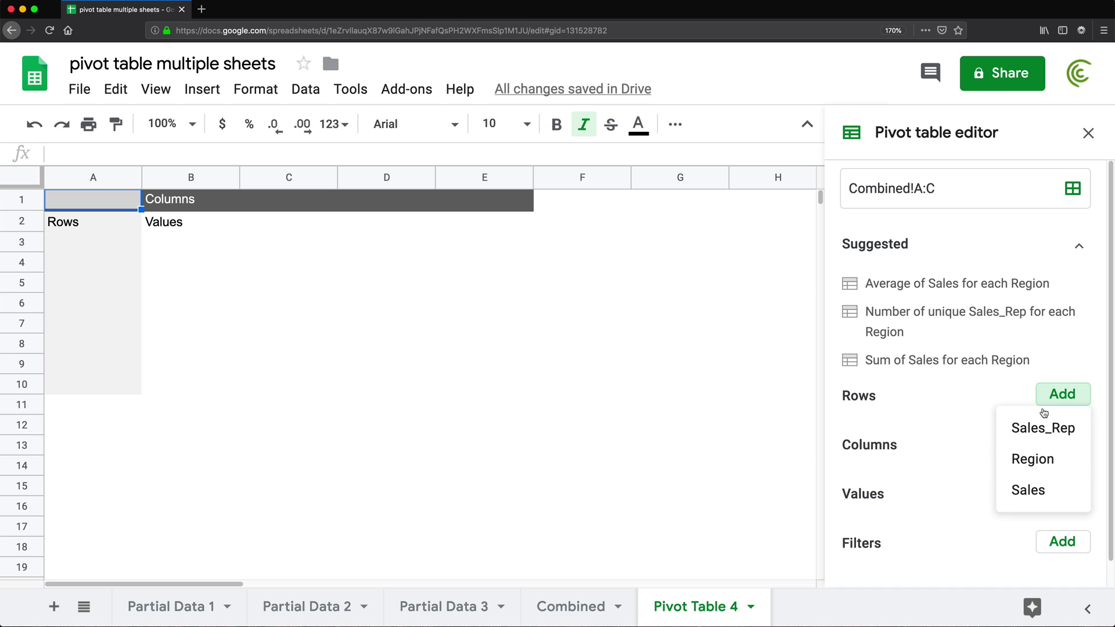
click(1044, 428)
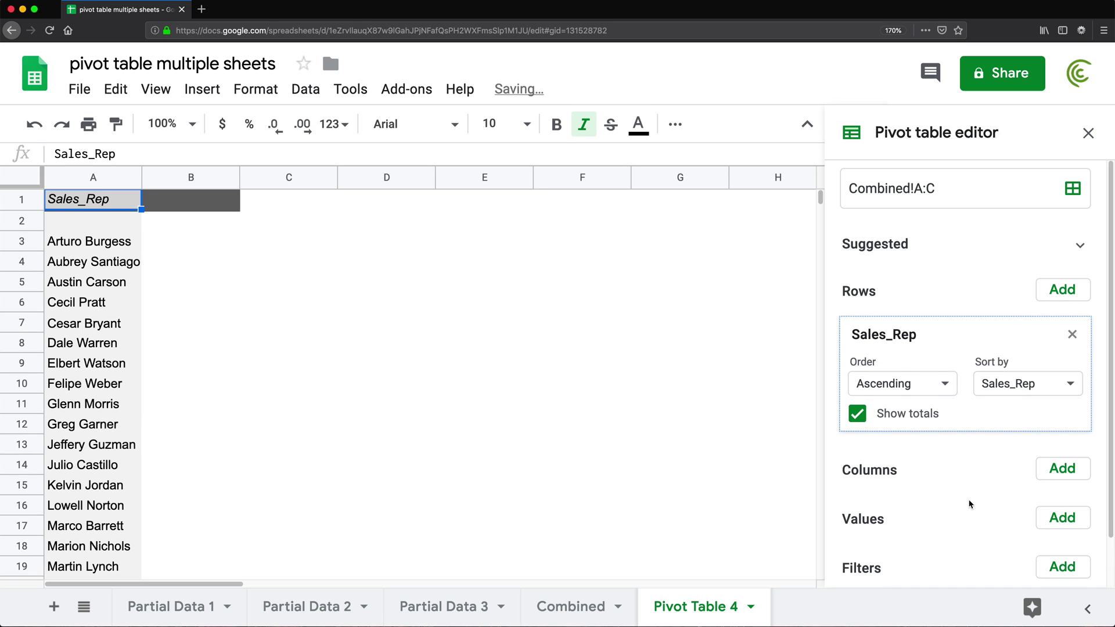
click(1063, 469)
click(1063, 506)
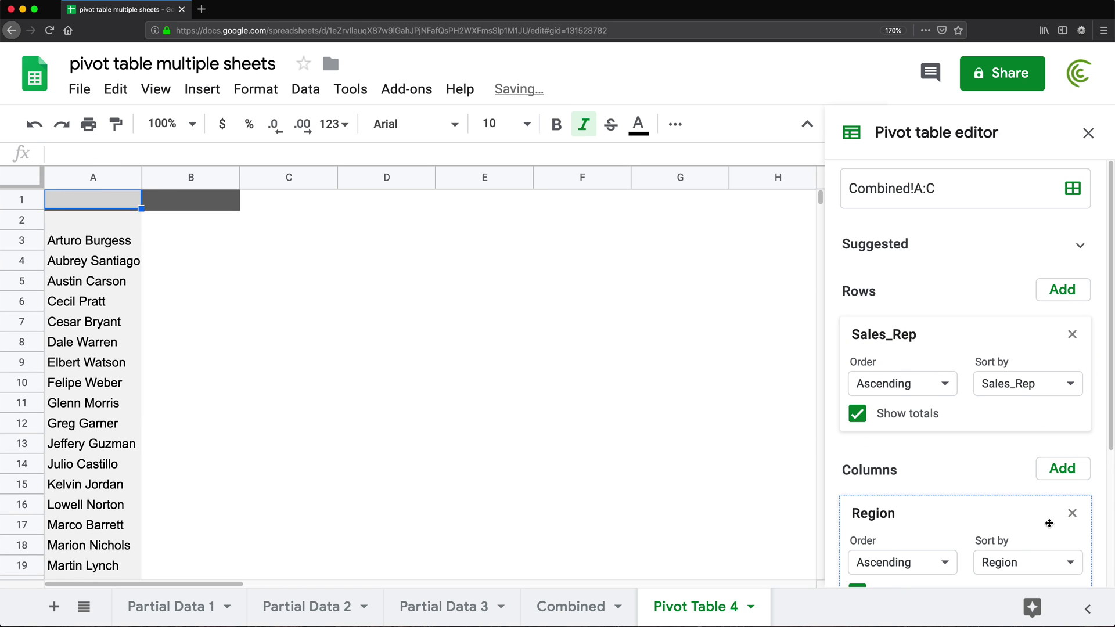
scroll(995, 471, down, 3)
click(1061, 469)
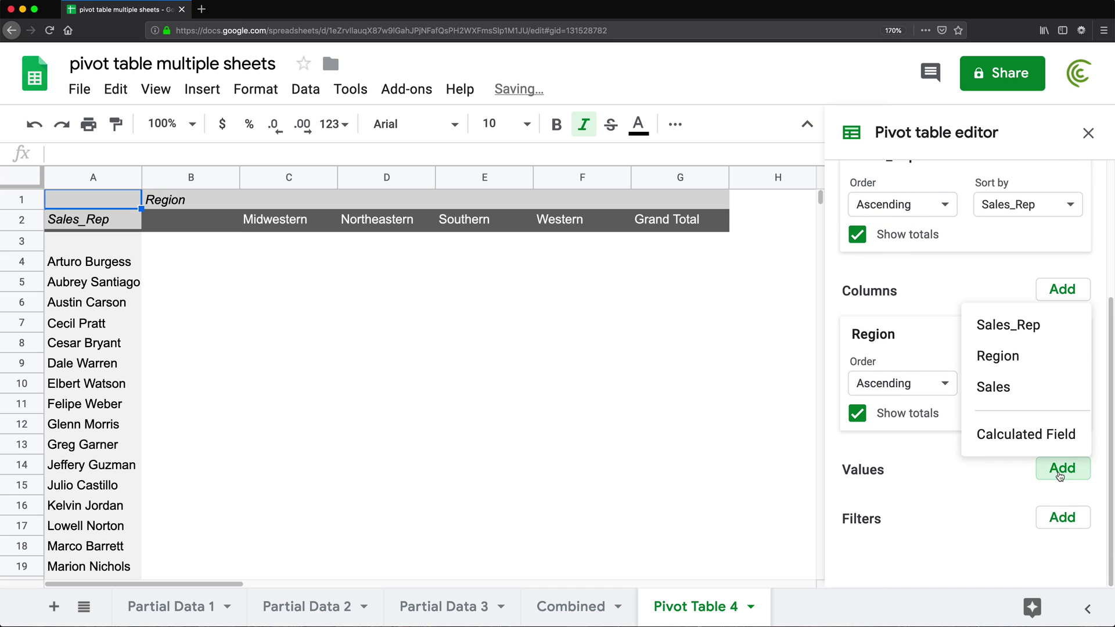
click(996, 387)
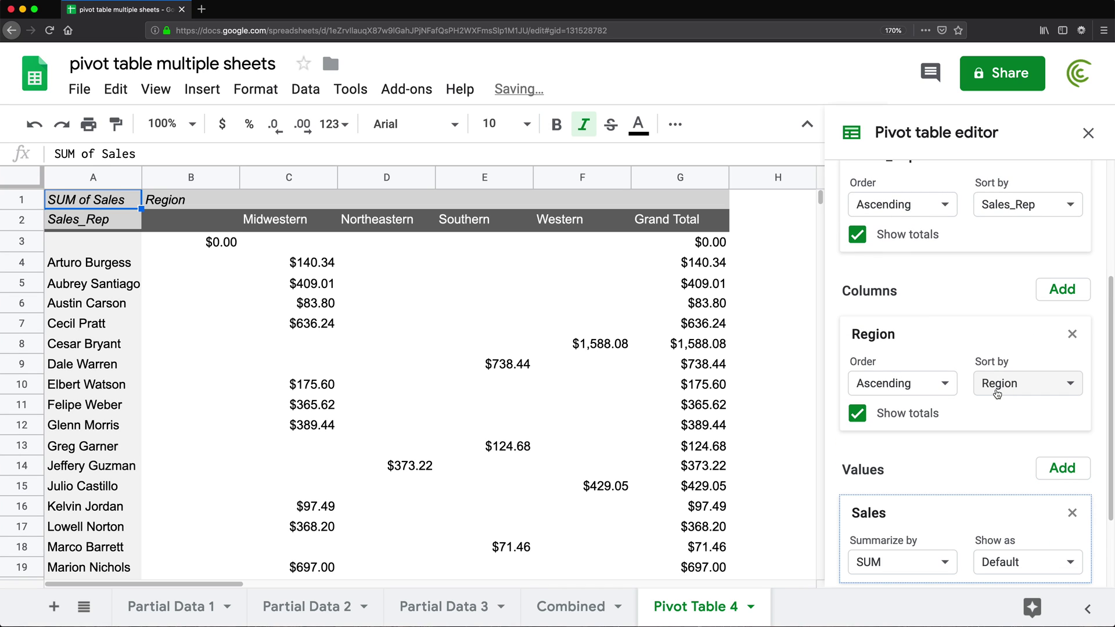
- Add a Sales_Rep filter with the condition Is not empty to the pivot table and review the filtered rows
scroll(985, 464, down, 2)
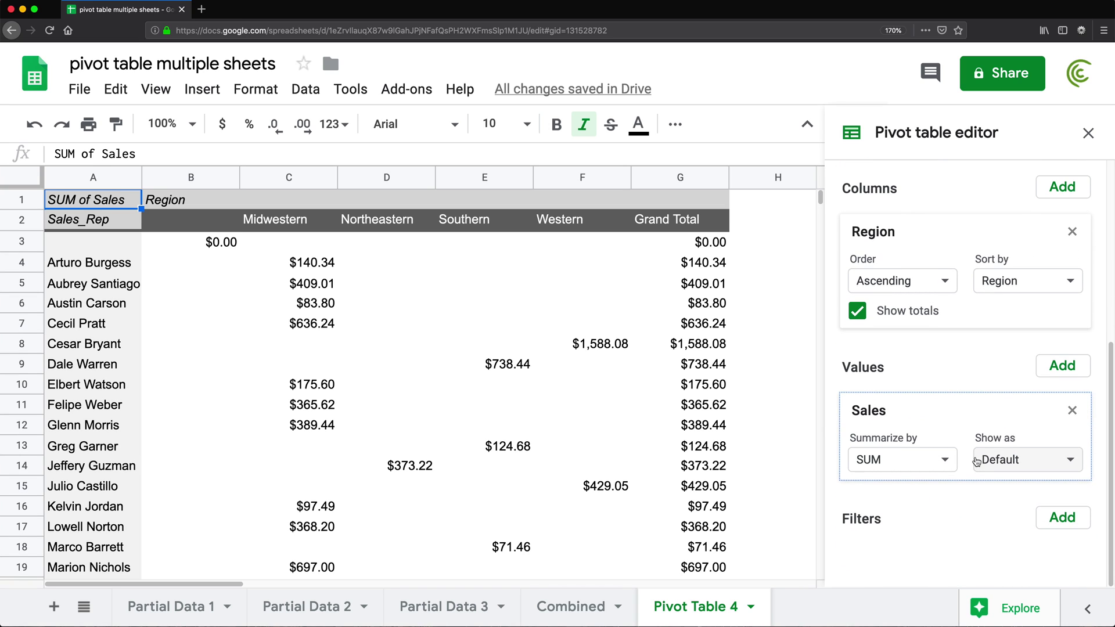
drag(100, 241, 676, 251)
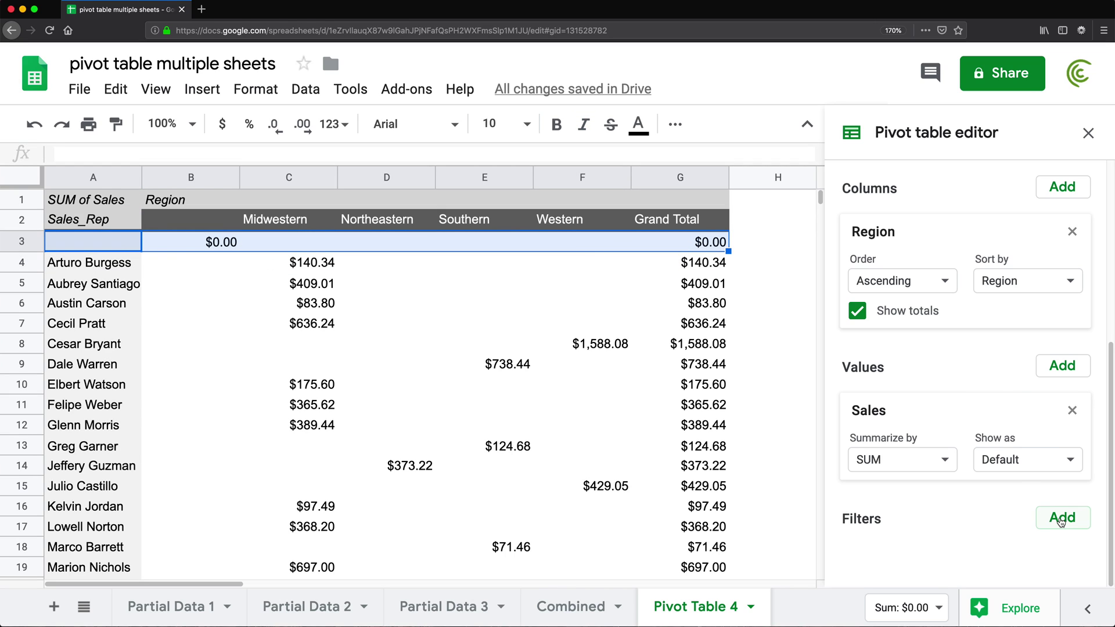
click(1044, 528)
click(1028, 423)
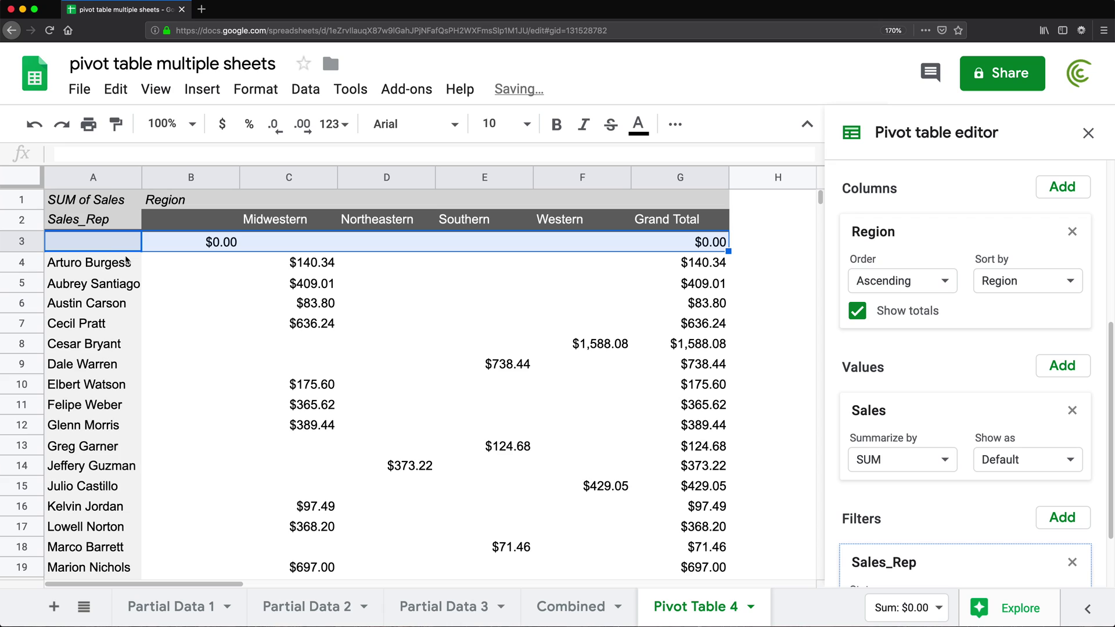
scroll(1005, 558, down, 2)
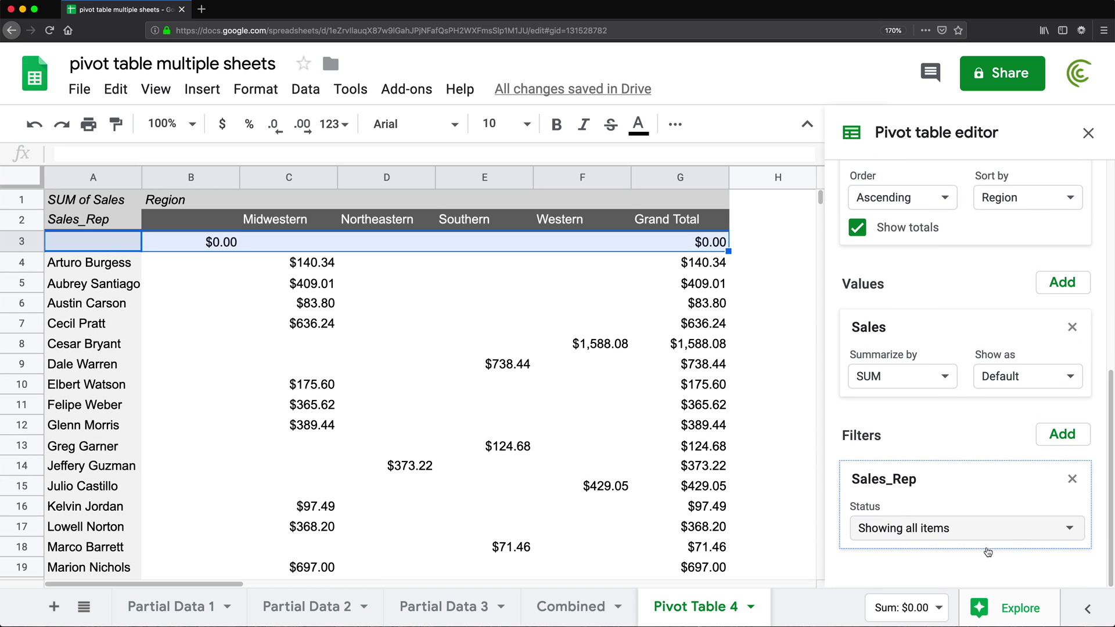
click(948, 526)
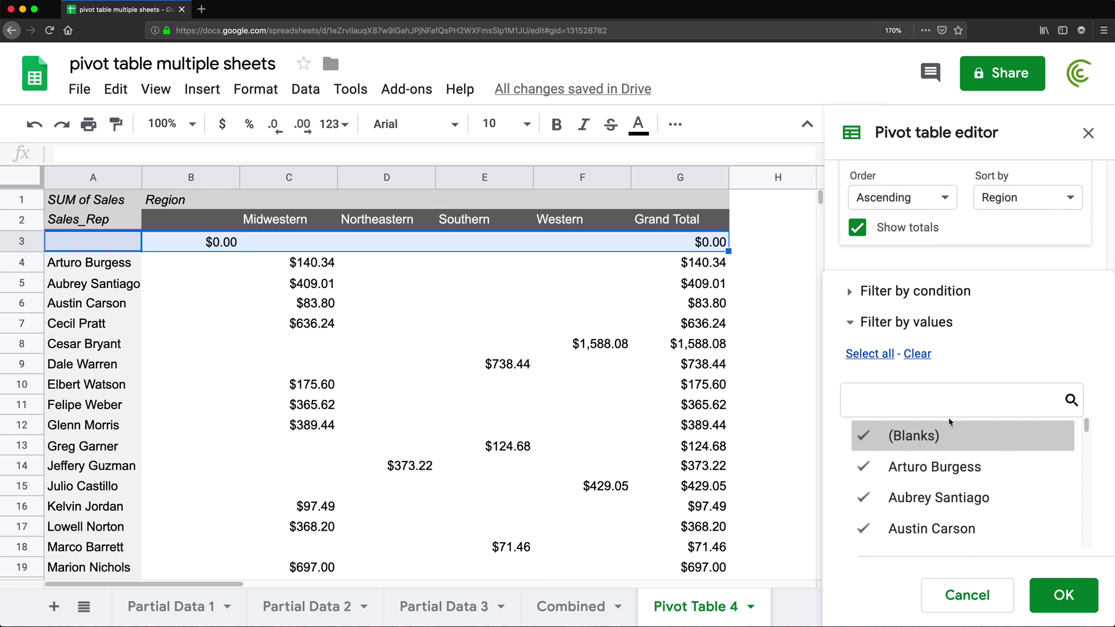
click(851, 292)
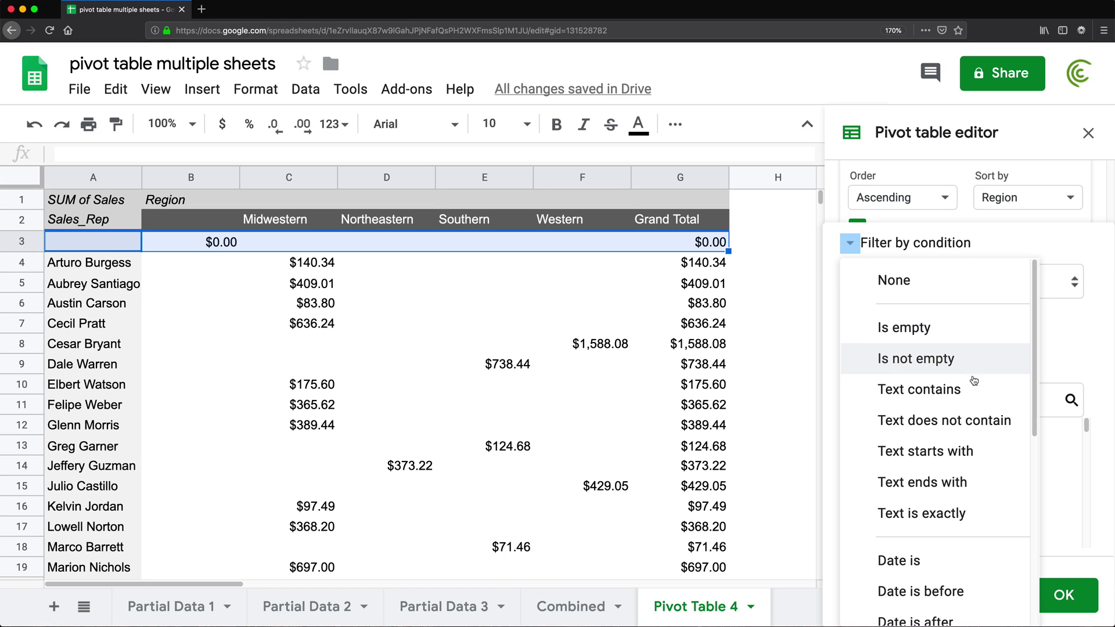
click(925, 363)
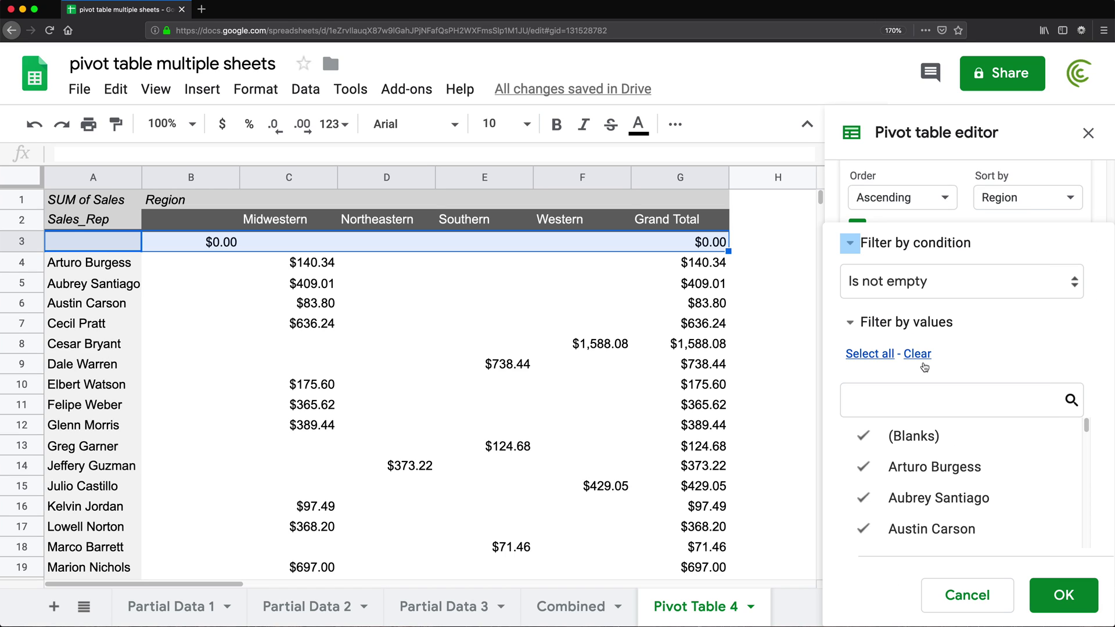
click(1064, 595)
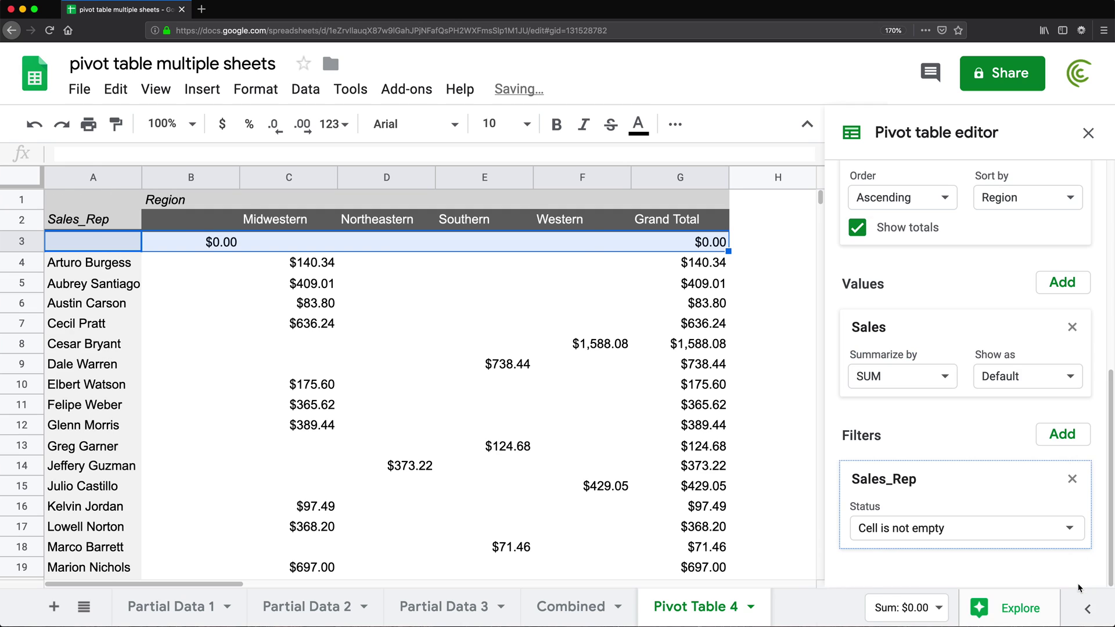
scroll(390, 348, down, 6)
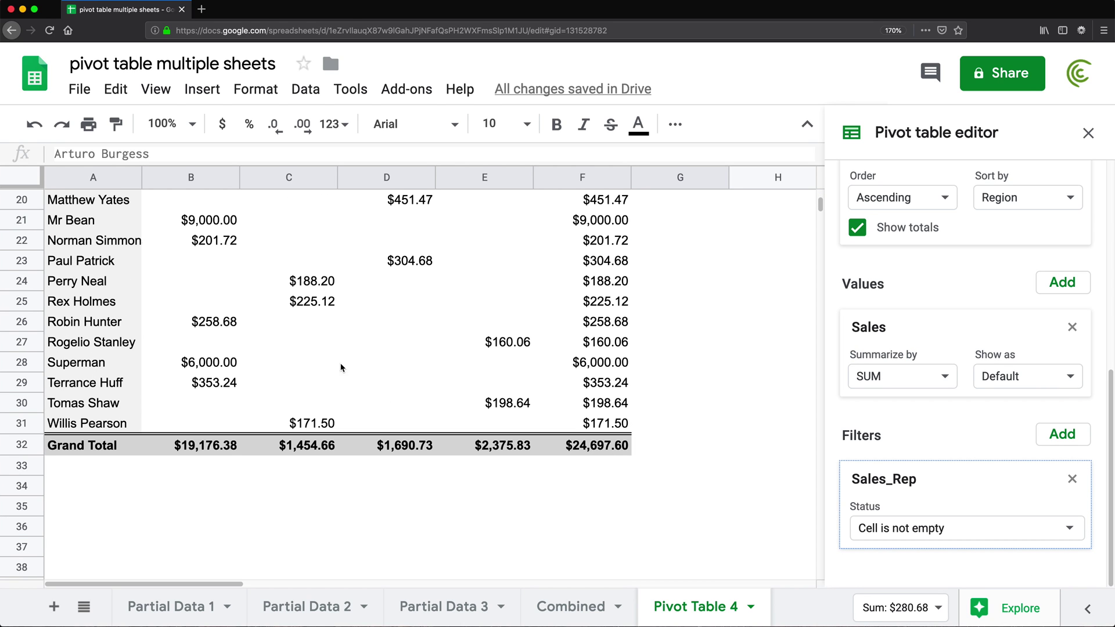
scroll(403, 311, up, 3)
scroll(410, 366, up, 8)
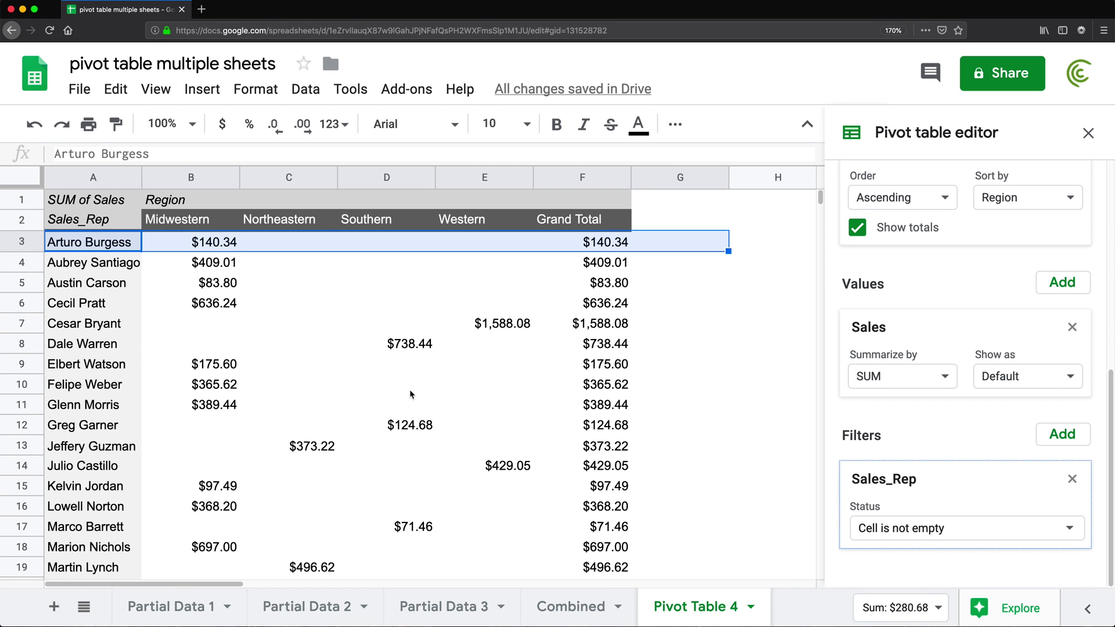
scroll(237, 409, down, 8)
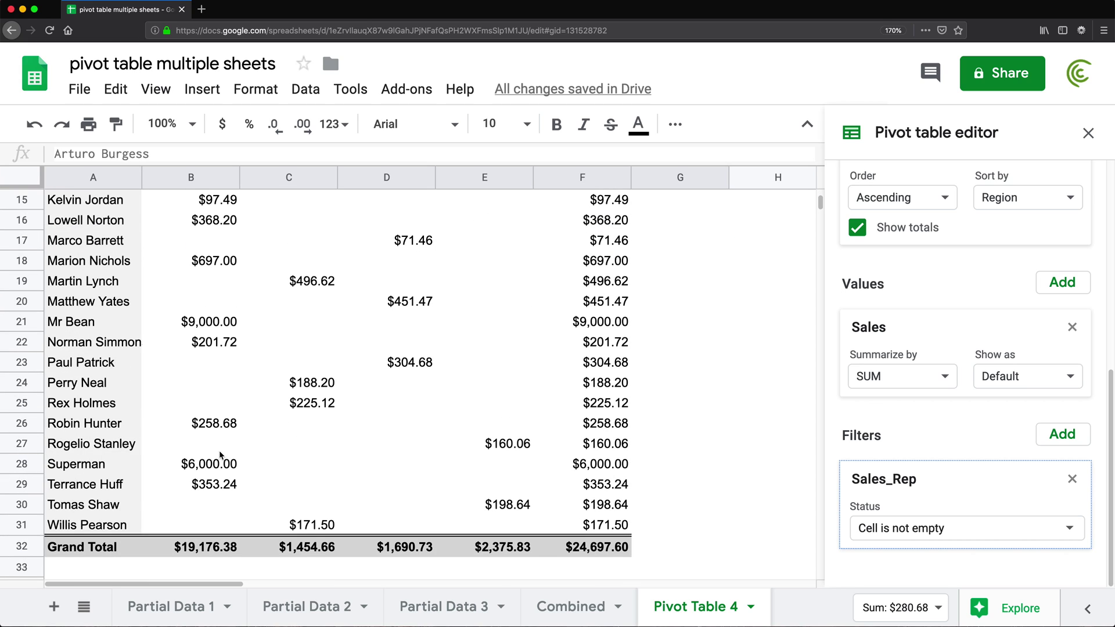
- Delete the Superman row, row 16, from Partial Data 2 and check the pivot table for the change
click(100, 462)
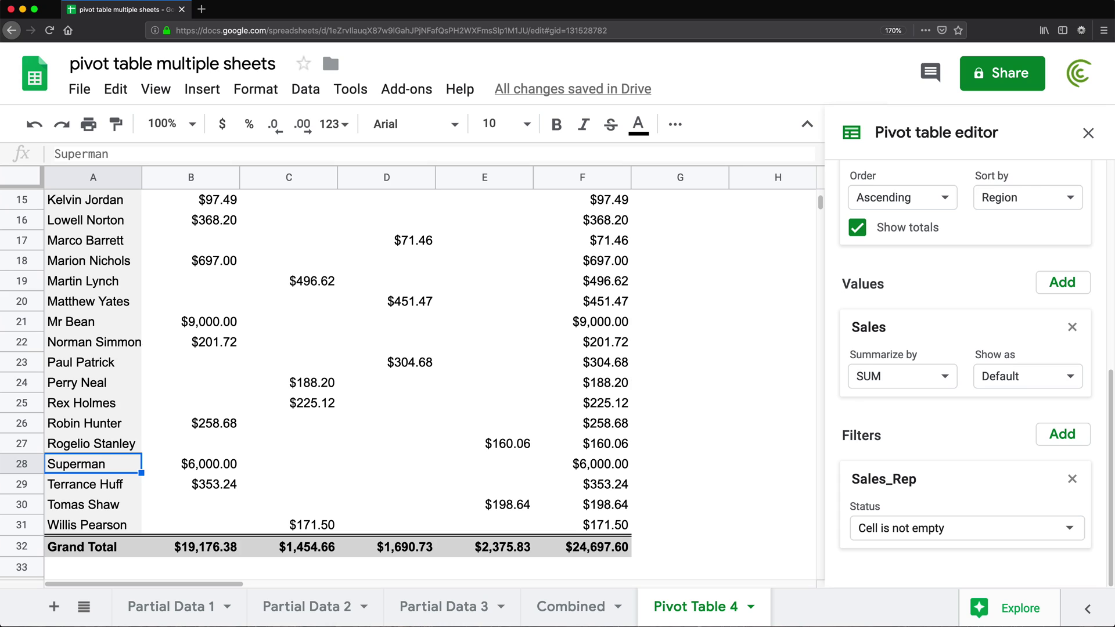
click(314, 611)
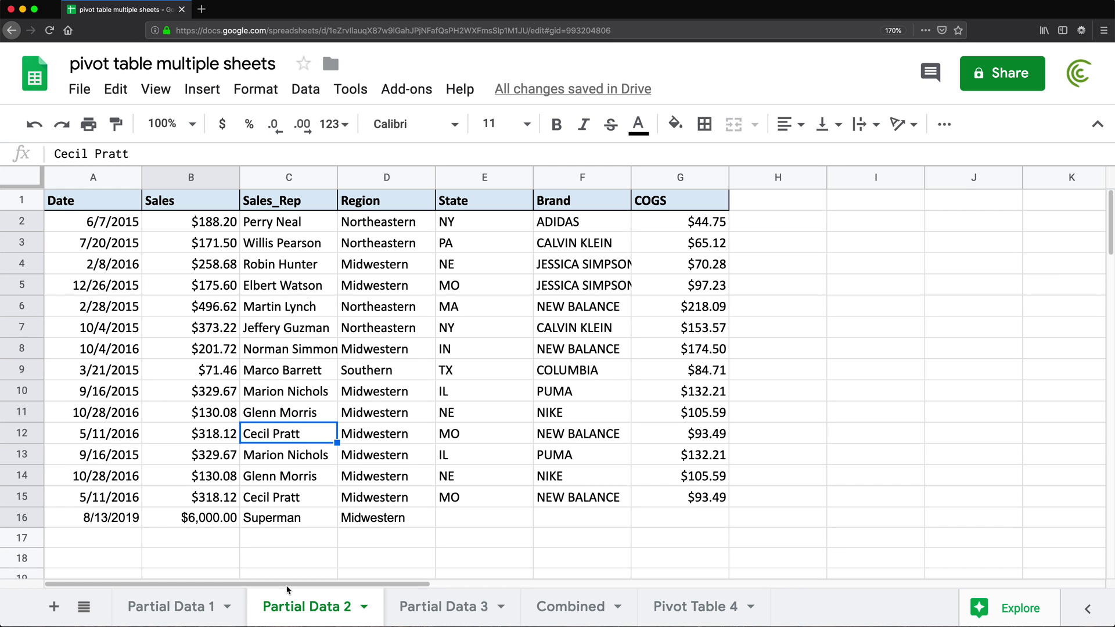
right_click(22, 517)
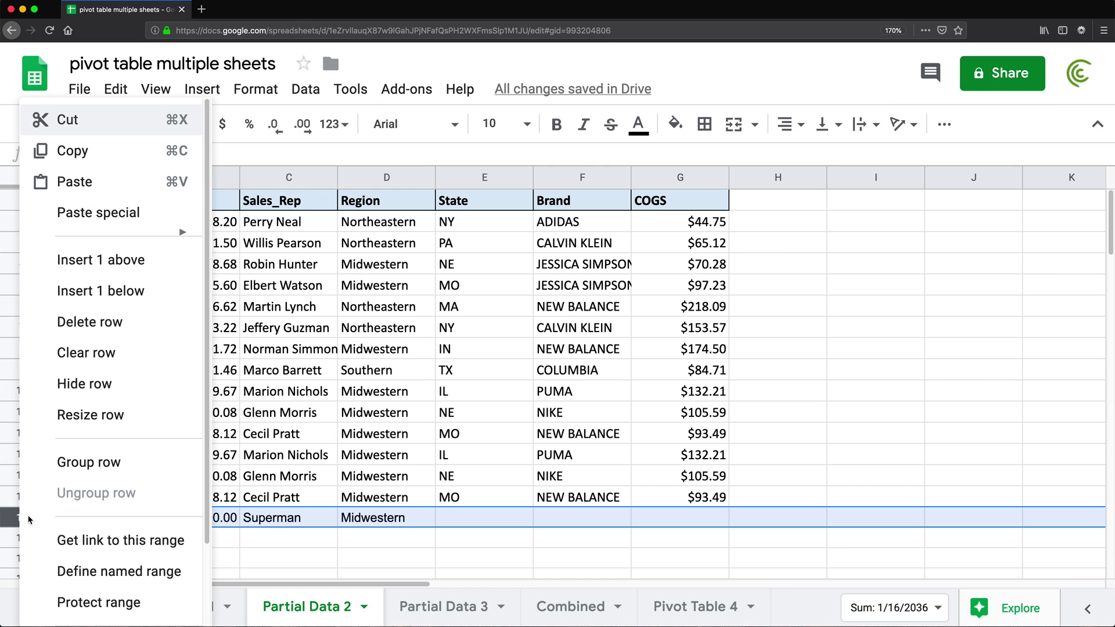
click(107, 332)
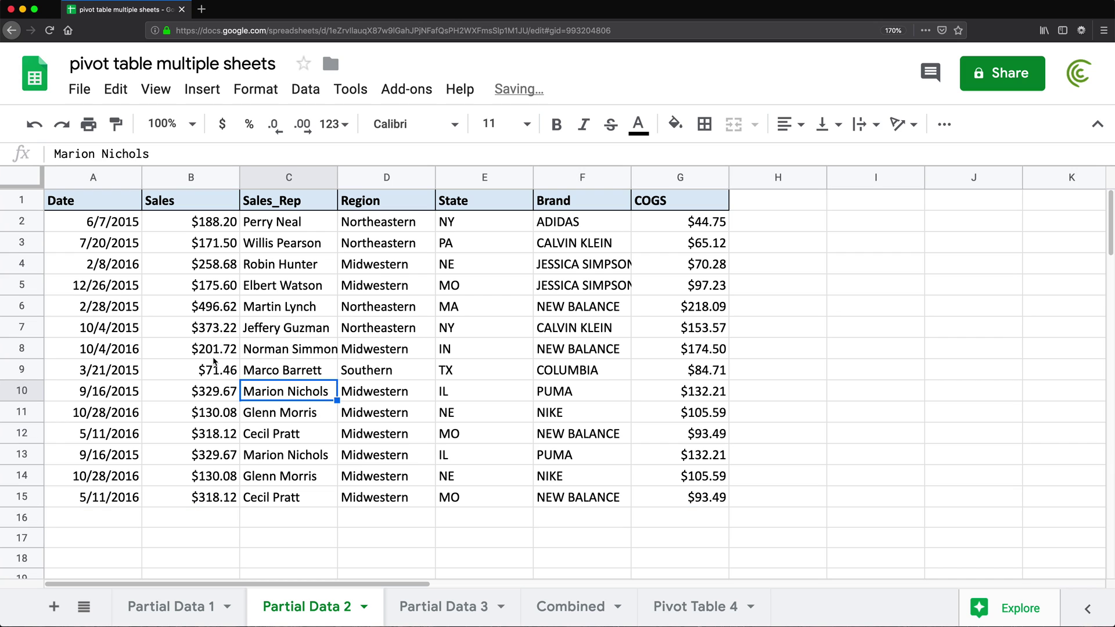
click(688, 607)
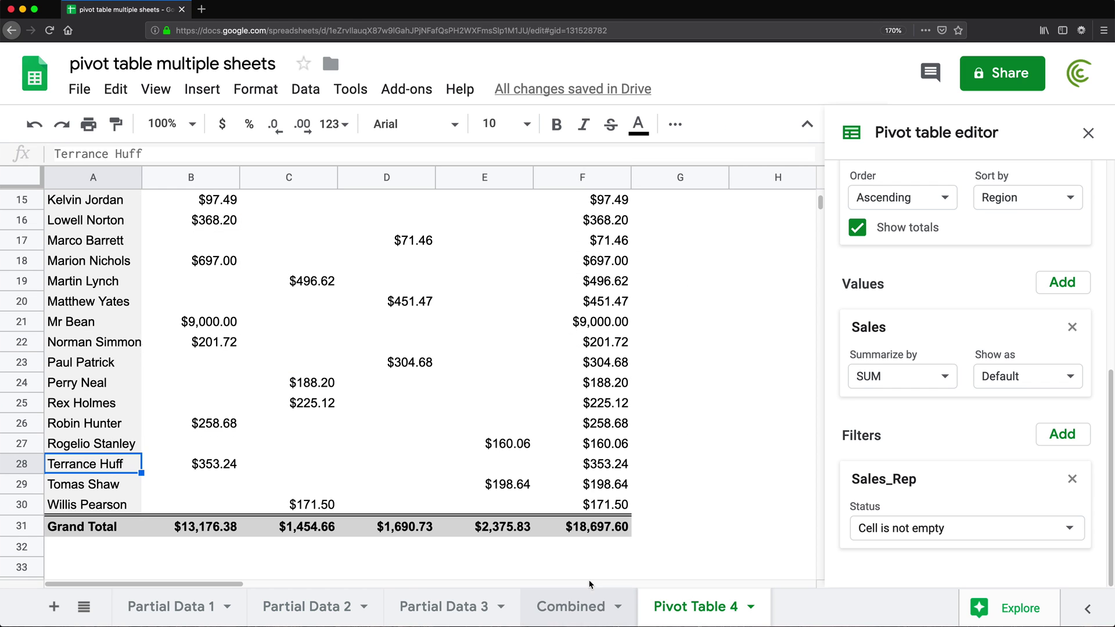
scroll(123, 460, up, 5)
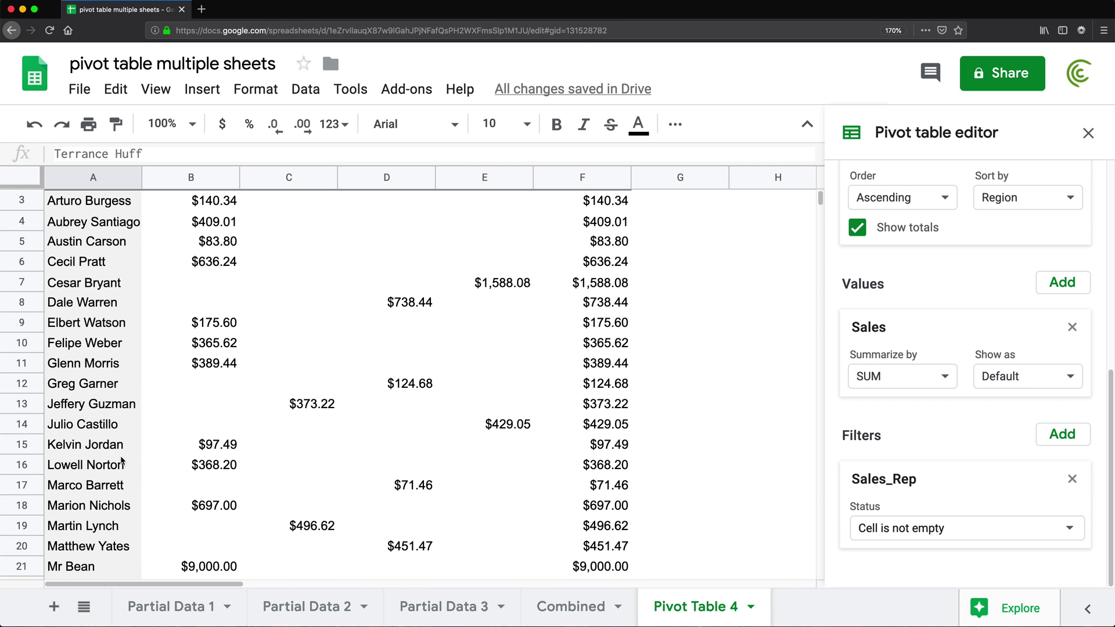
scroll(123, 460, down, 5)
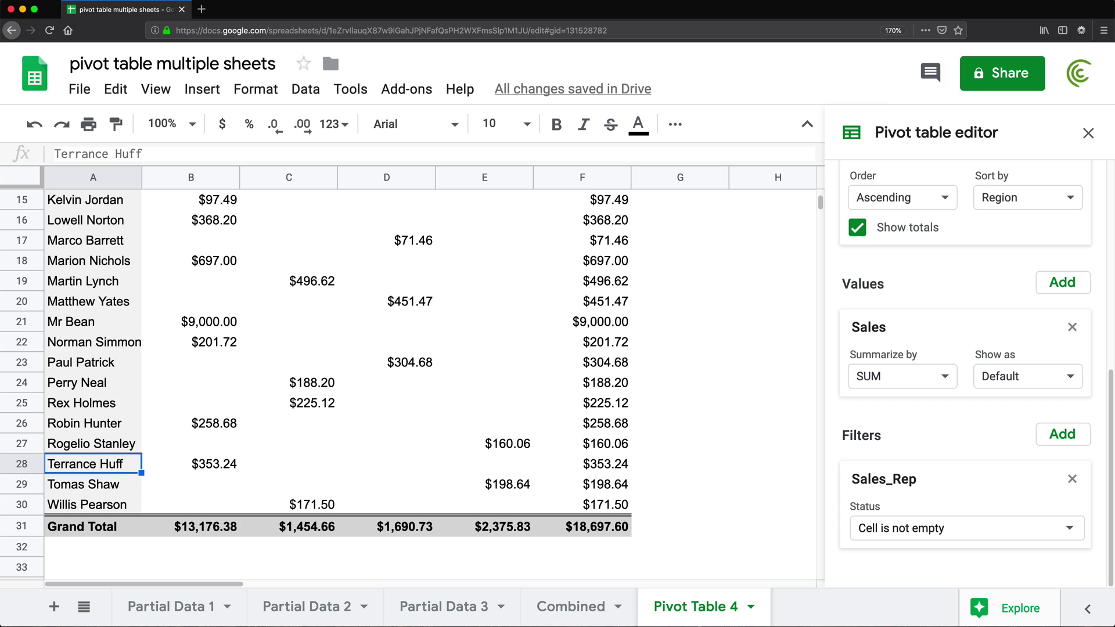
- Hide the Combined sheet
click(572, 607)
click(618, 606)
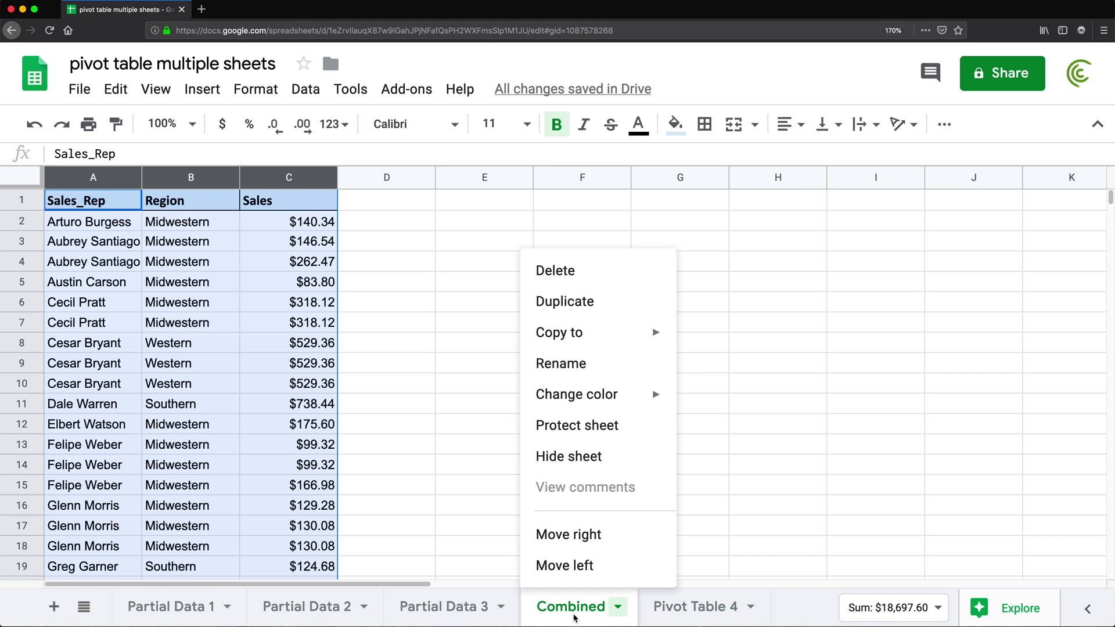
click(587, 463)
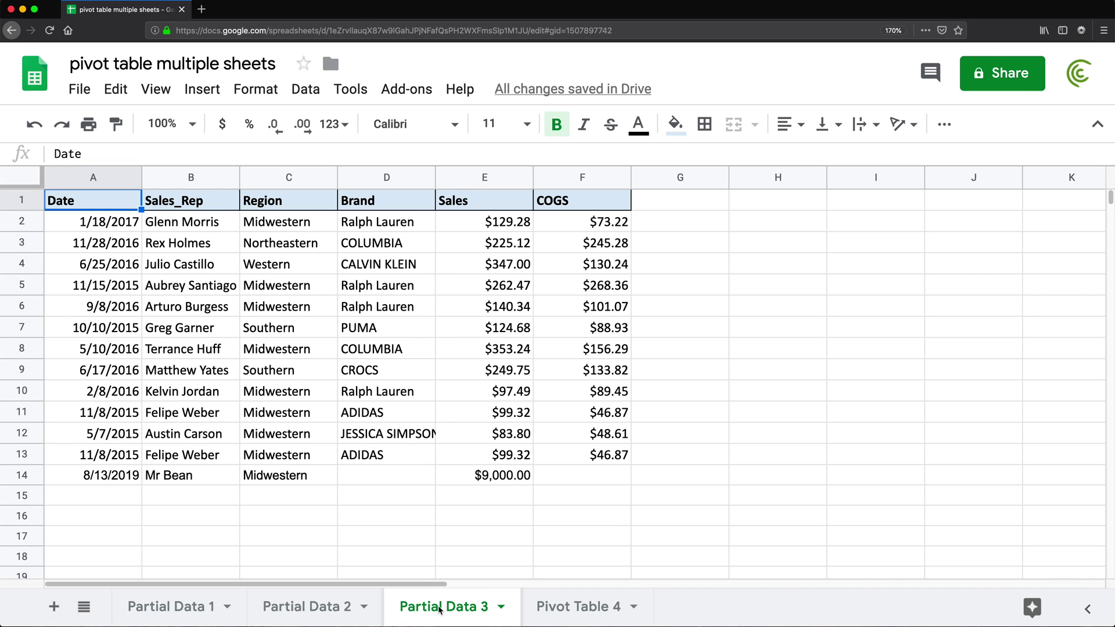
- Start a new record in row 16 of Partial Data 1 with today's date, 8/14/2019, and Superman as Sales_Rep
click(146, 606)
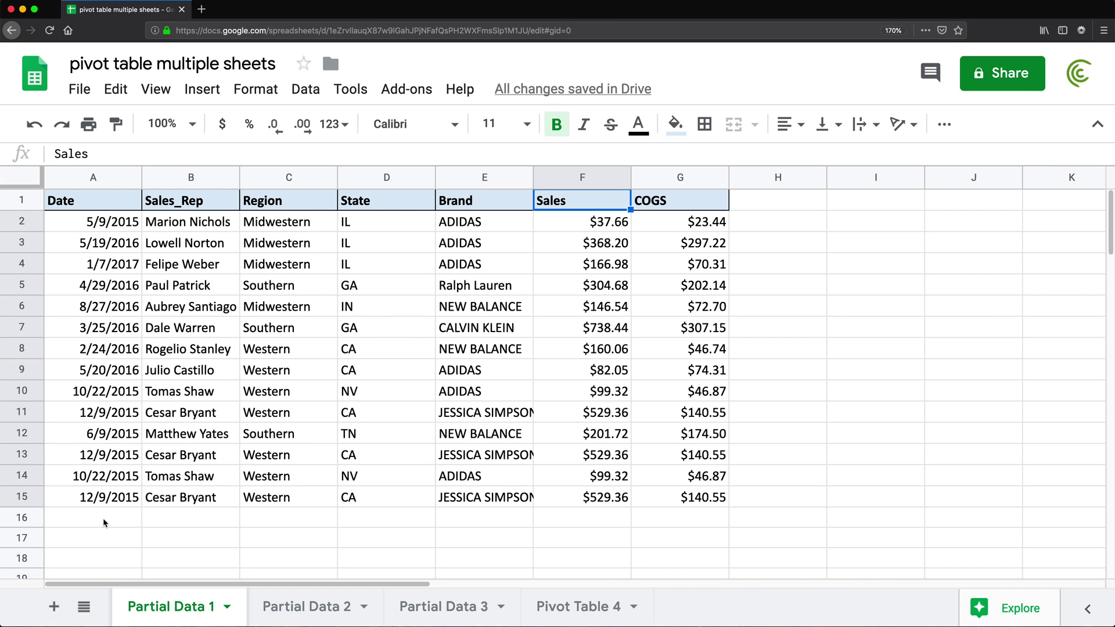
click(130, 522)
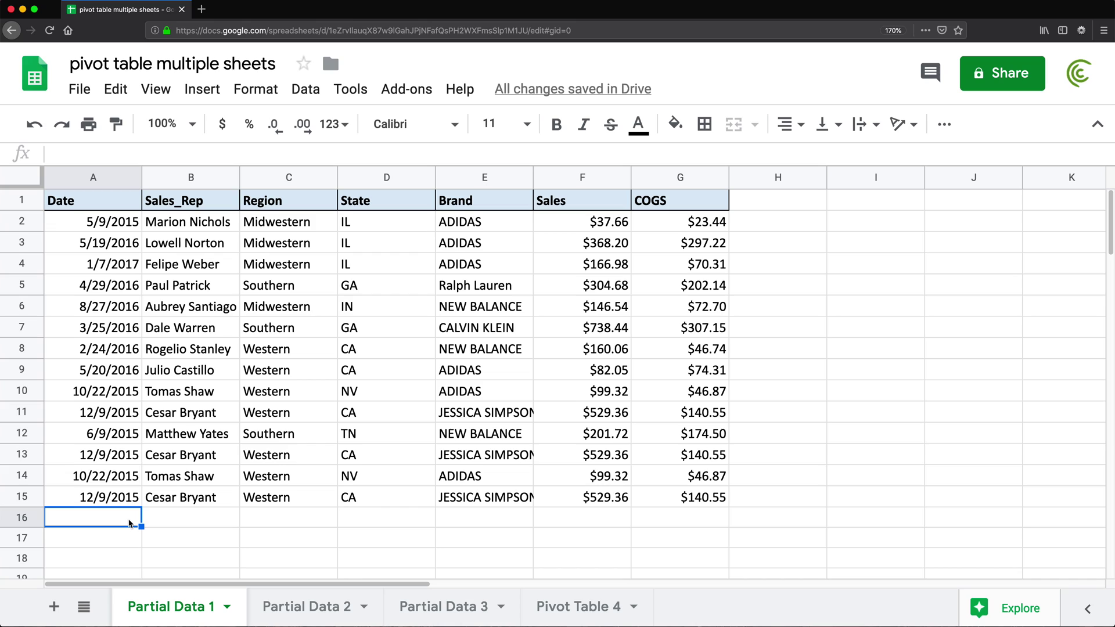
key(ctrl+semicolon)
key(Tab)
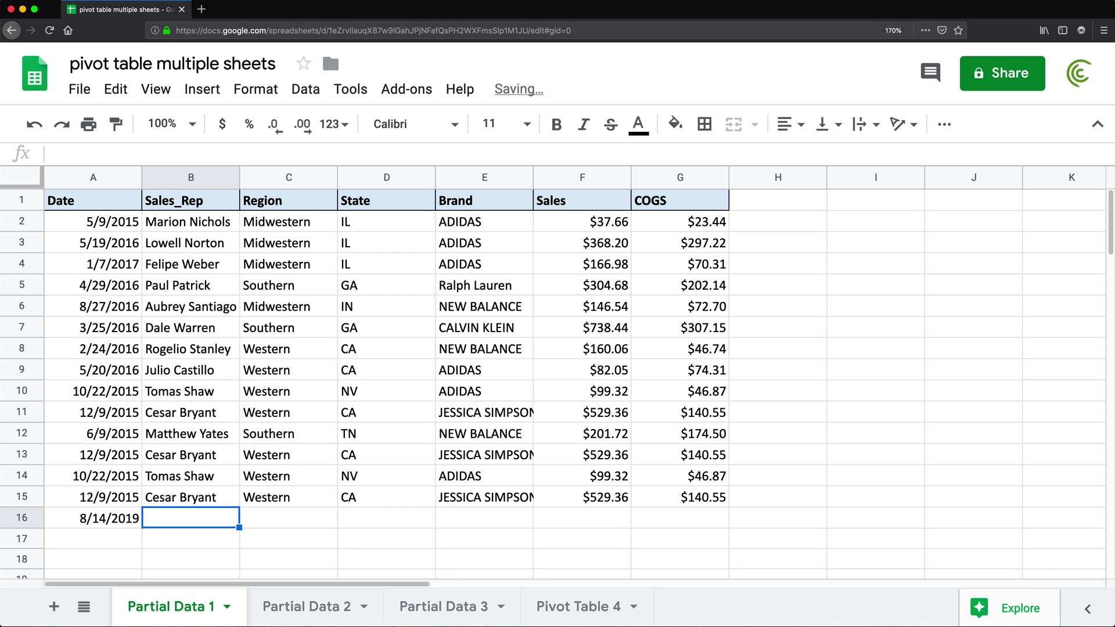
text(Superman)
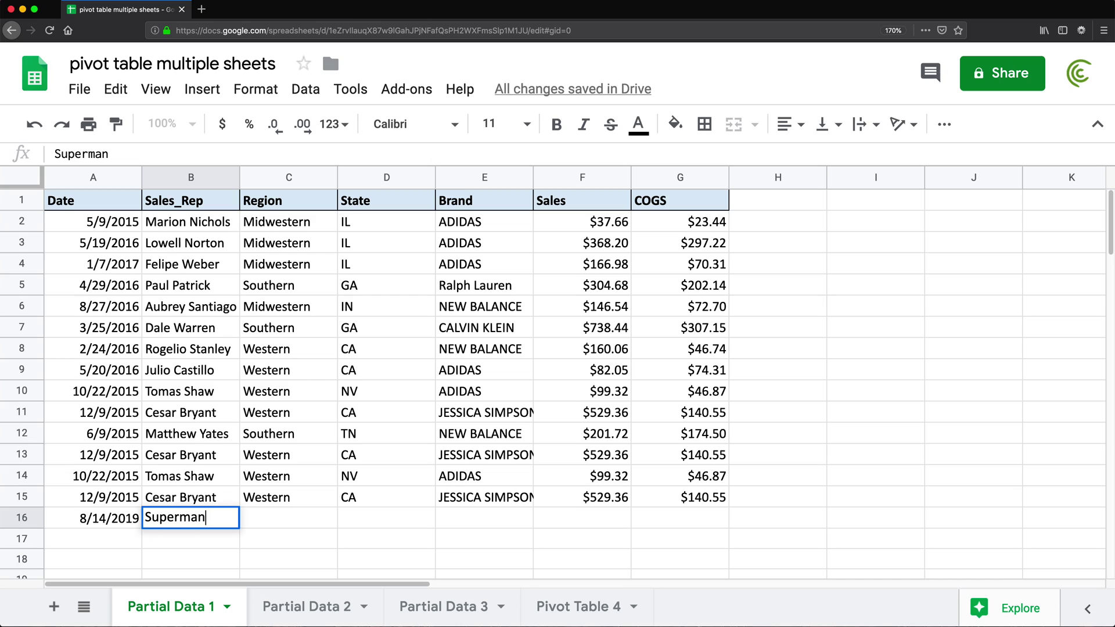
key(Return)
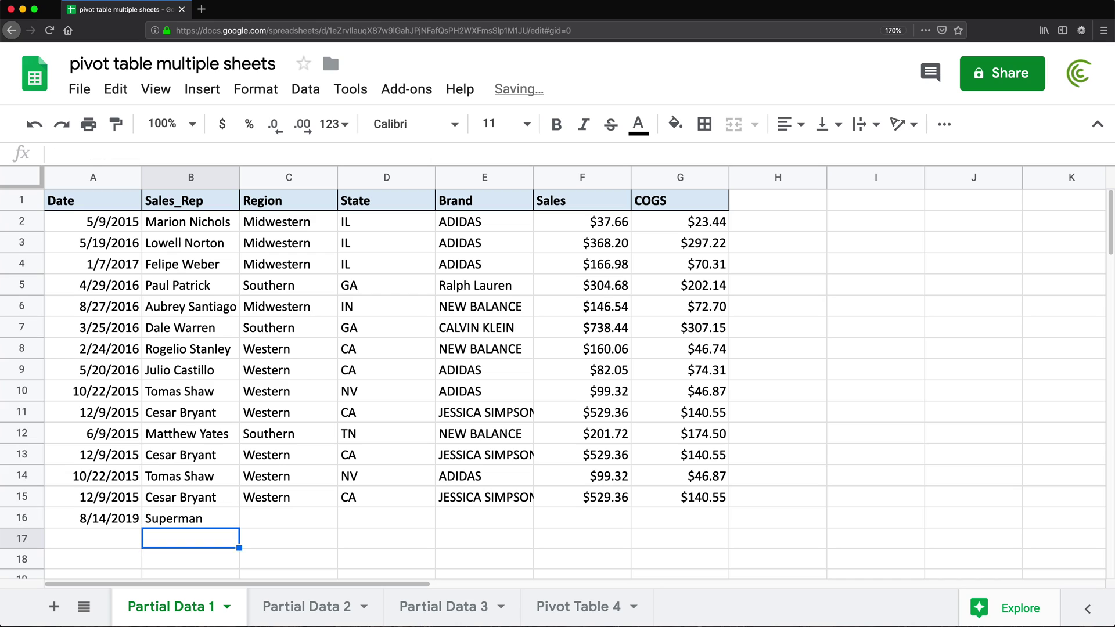
- Enter Western as the Region and 7000 in the COGS column for the Superman row
key(Up)
key(Right)
key(Right)
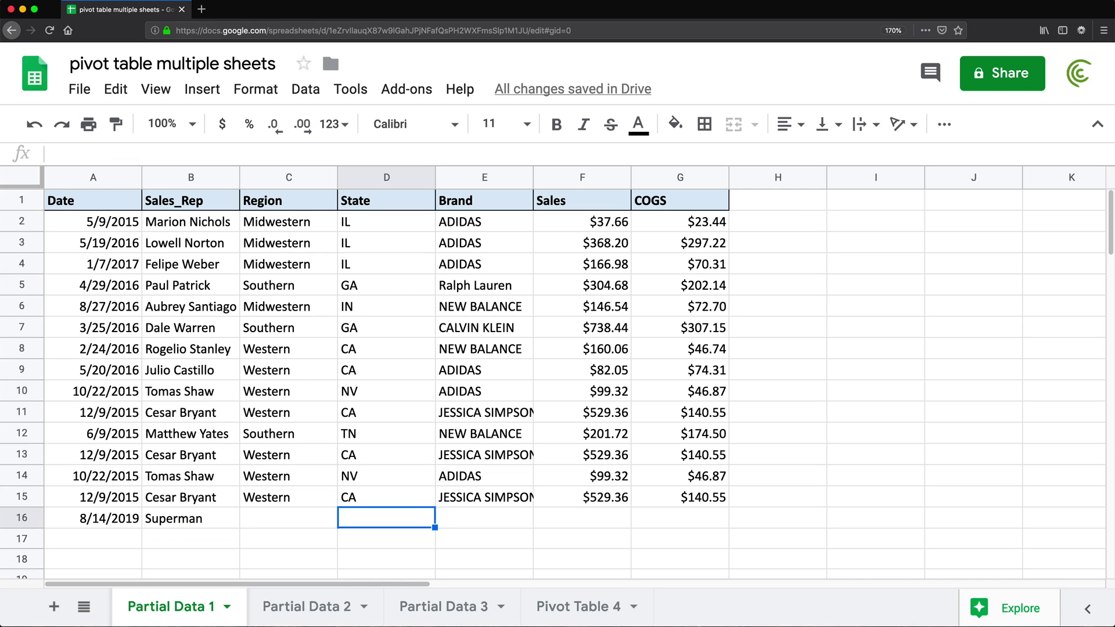
key(Left)
text(Western)
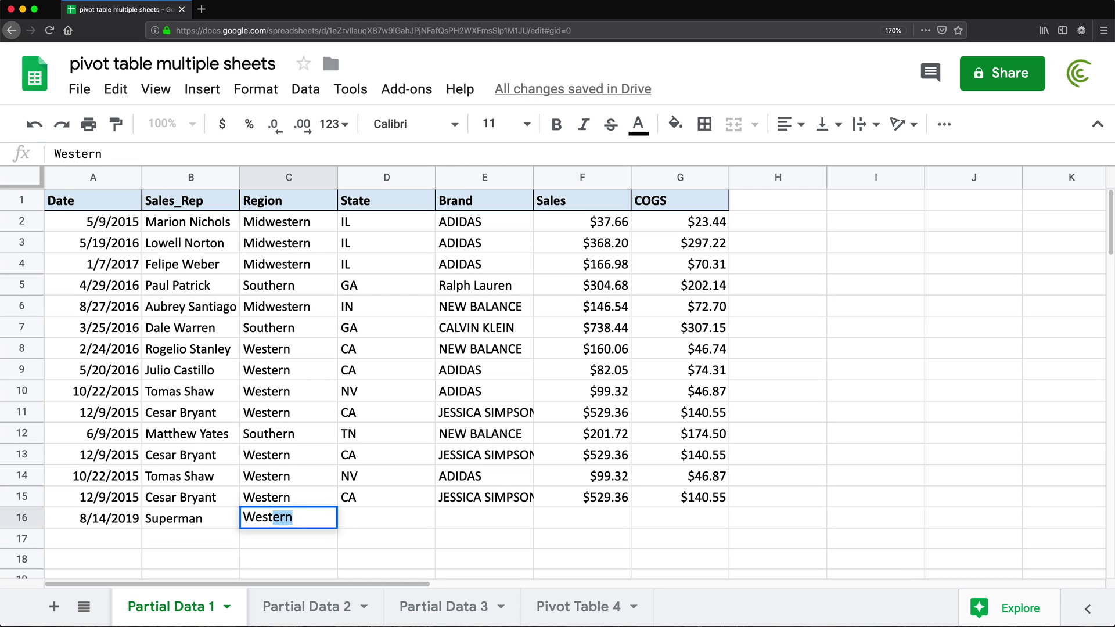
key(Tab)
key(Right)
key(Right)
key(Right)
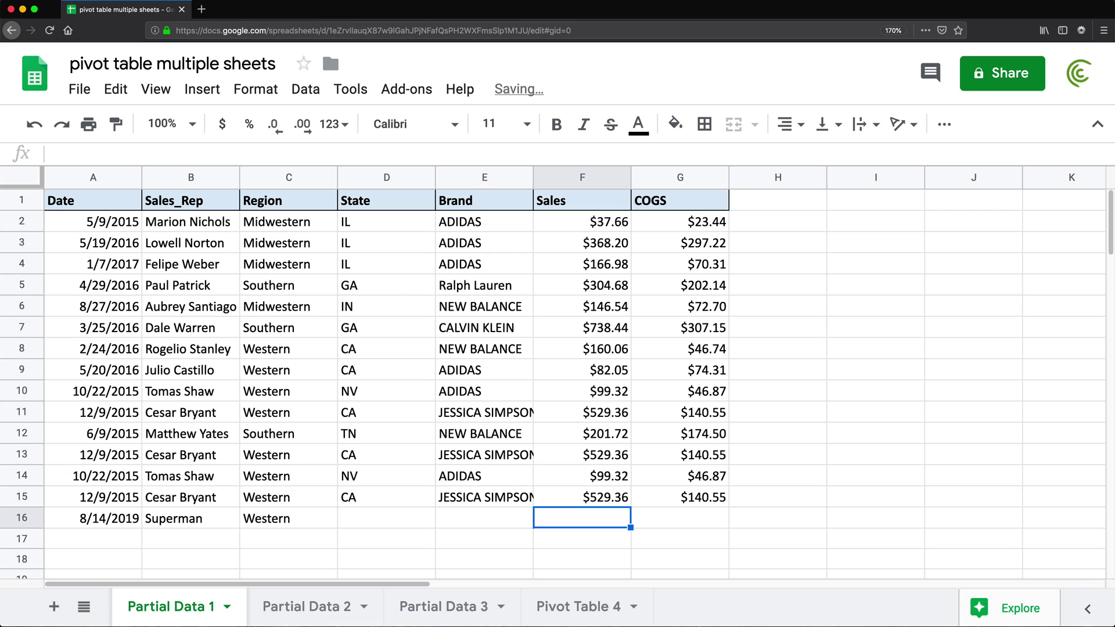
text(7000)
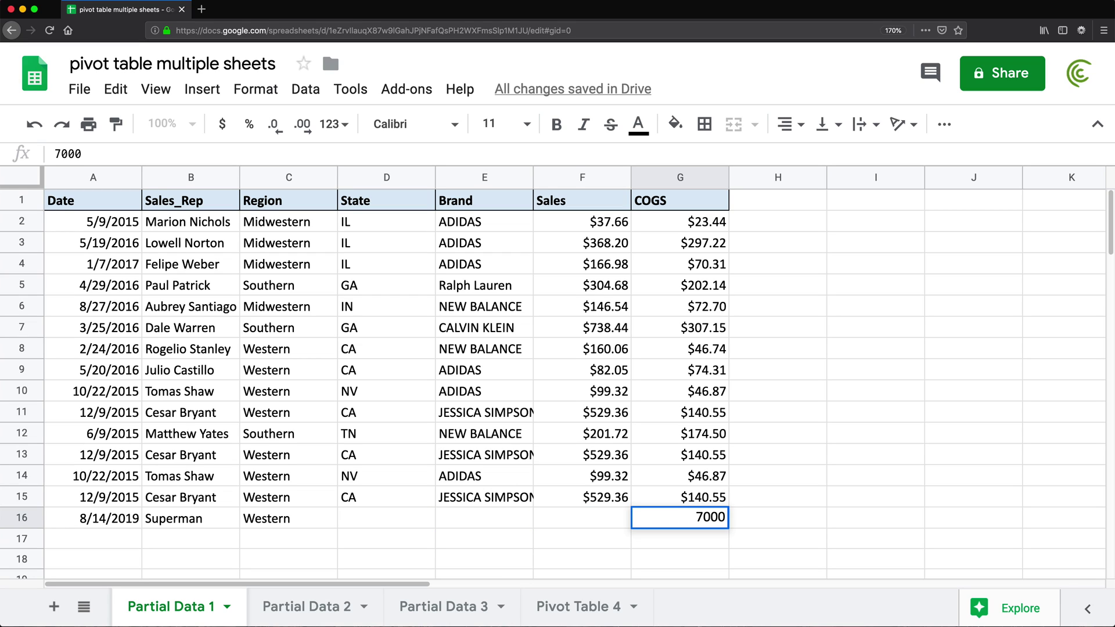
key(Return)
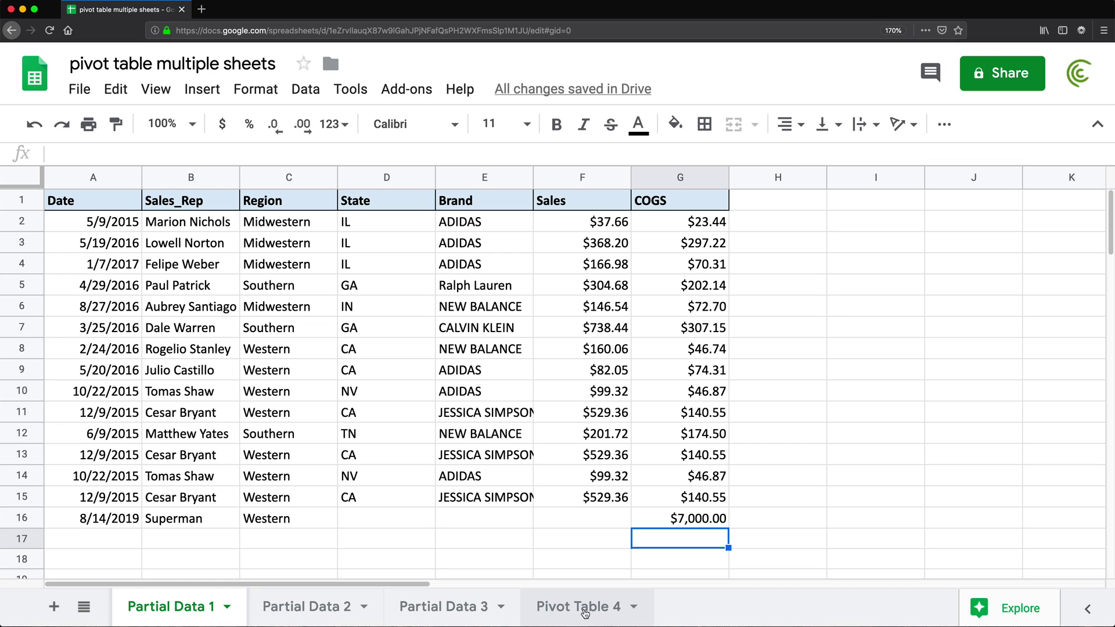
- Check the new record's Region, and examine Superman's Western sales and the totals in Pivot Table 4
click(248, 526)
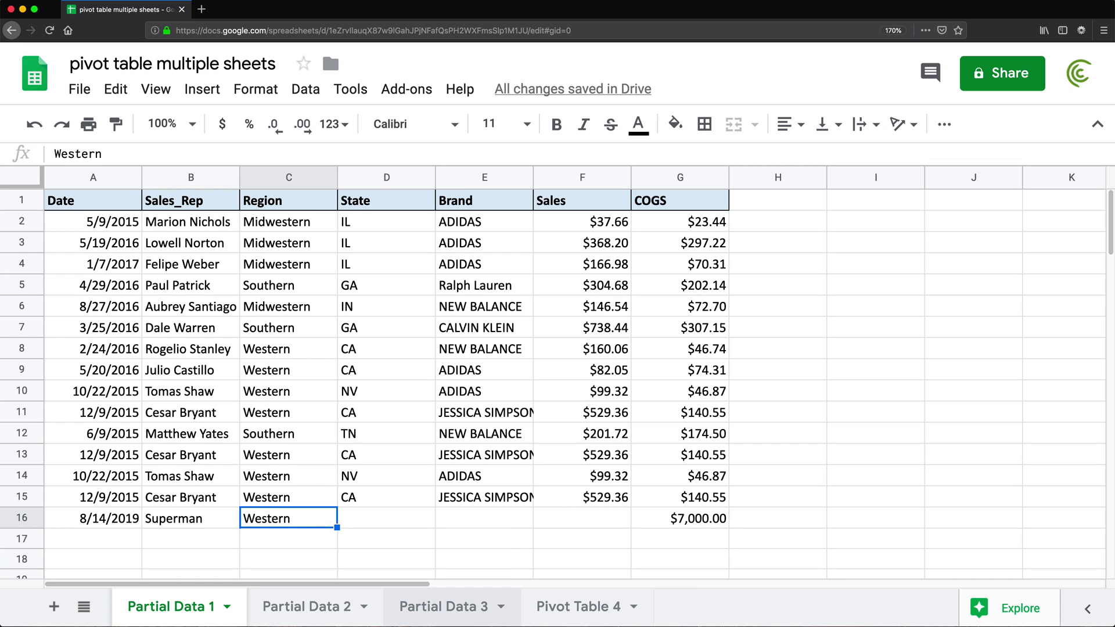
click(577, 606)
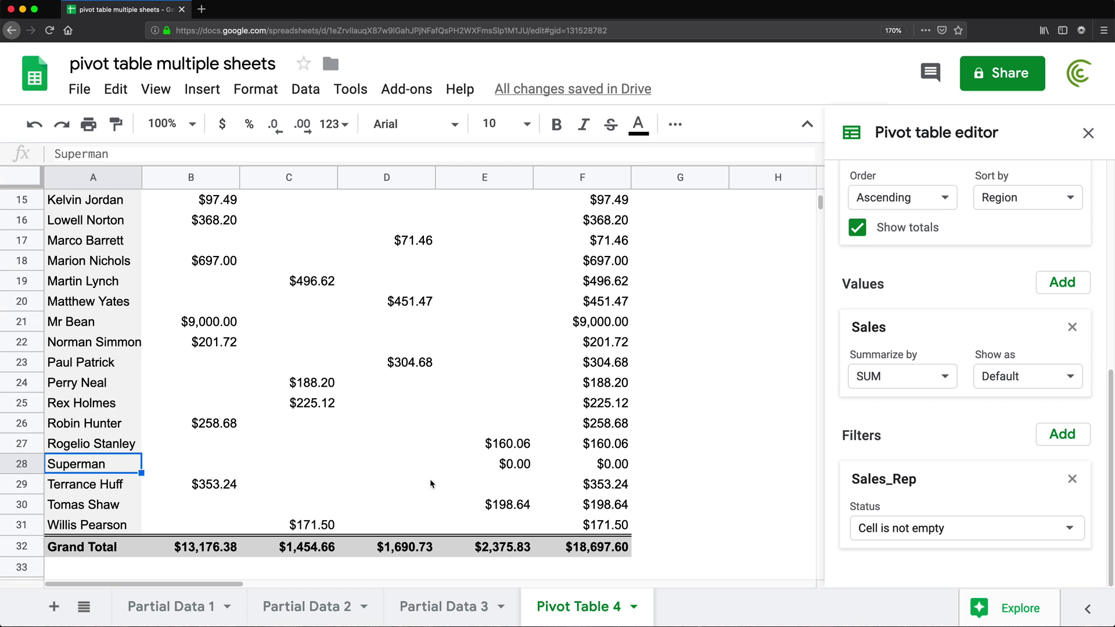
click(517, 465)
scroll(511, 441, up, 5)
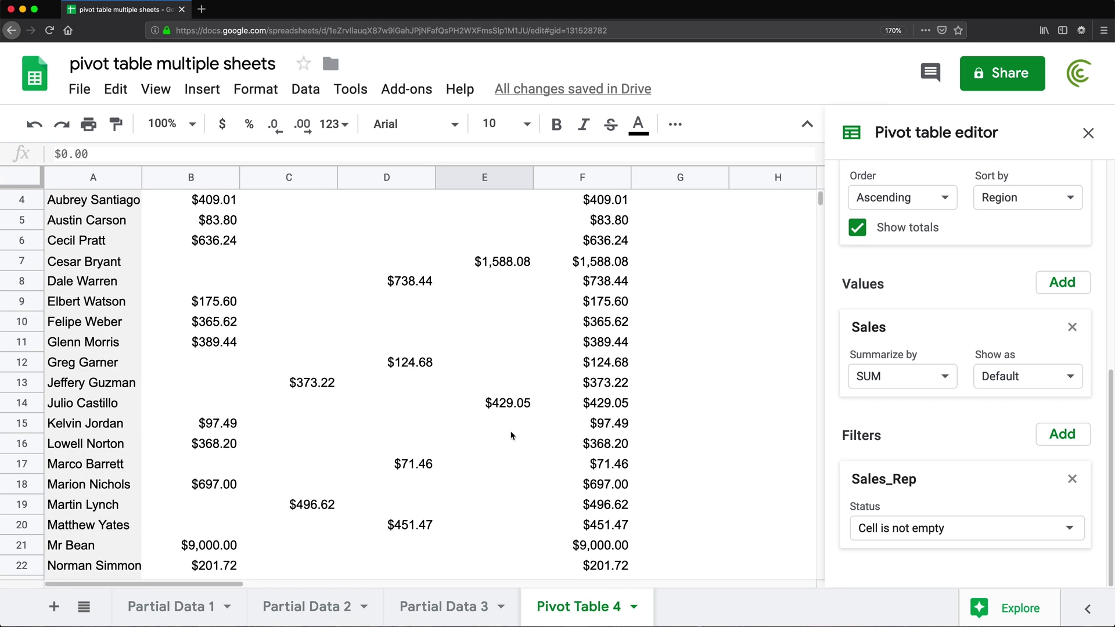
click(458, 225)
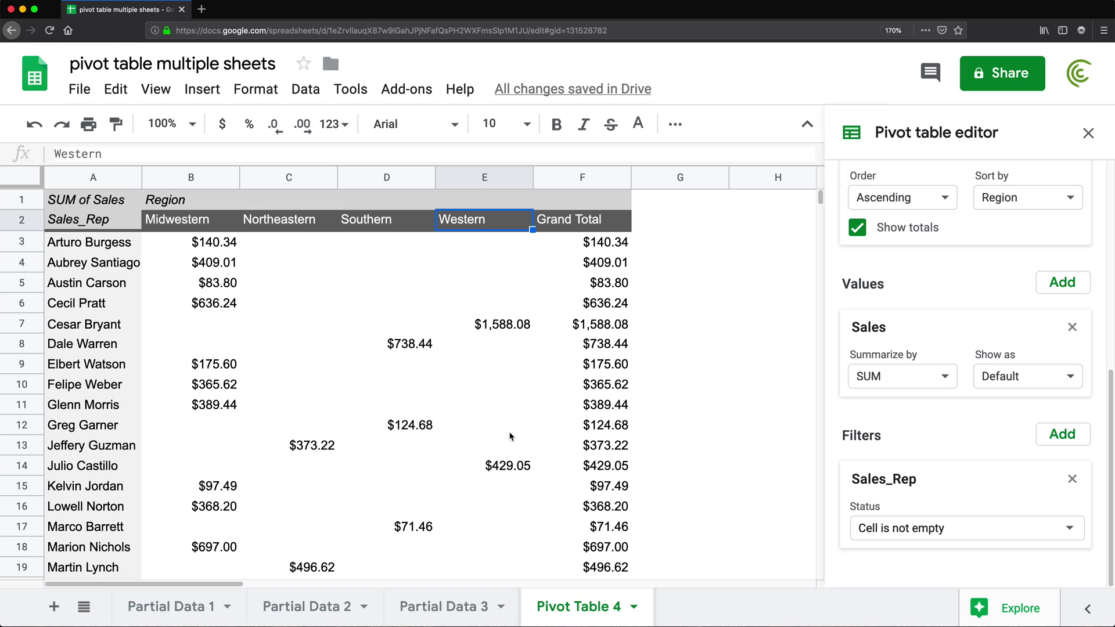
scroll(511, 438, down, 7)
scroll(512, 442, up, 1)
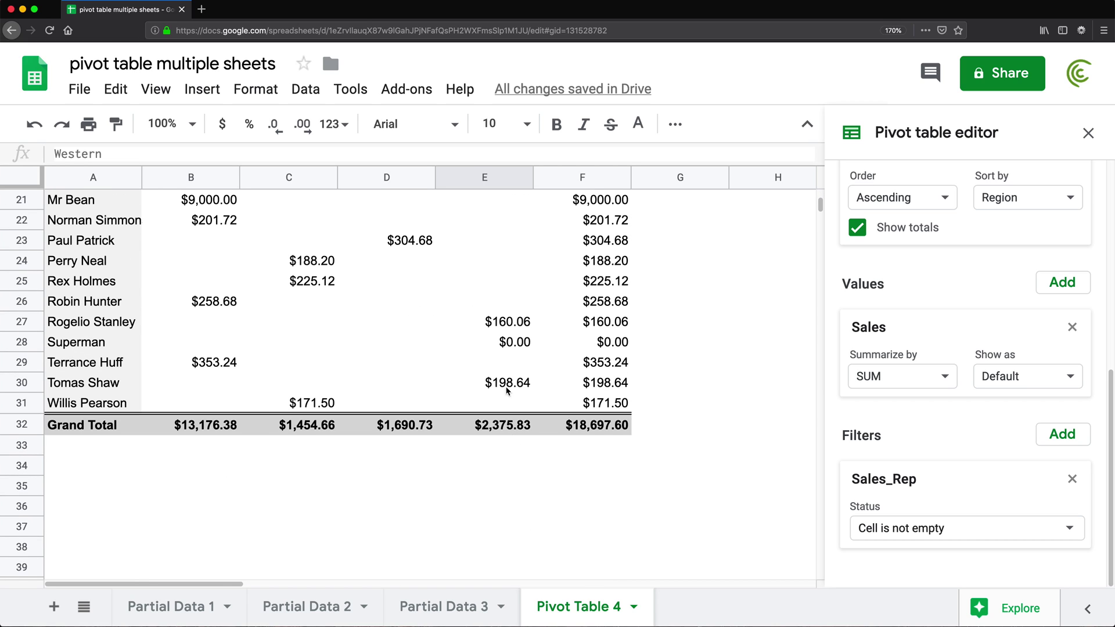
- Move the misplaced 7000 from the COGS column to the Sales column in the Superman row of Partial Data 1
click(460, 345)
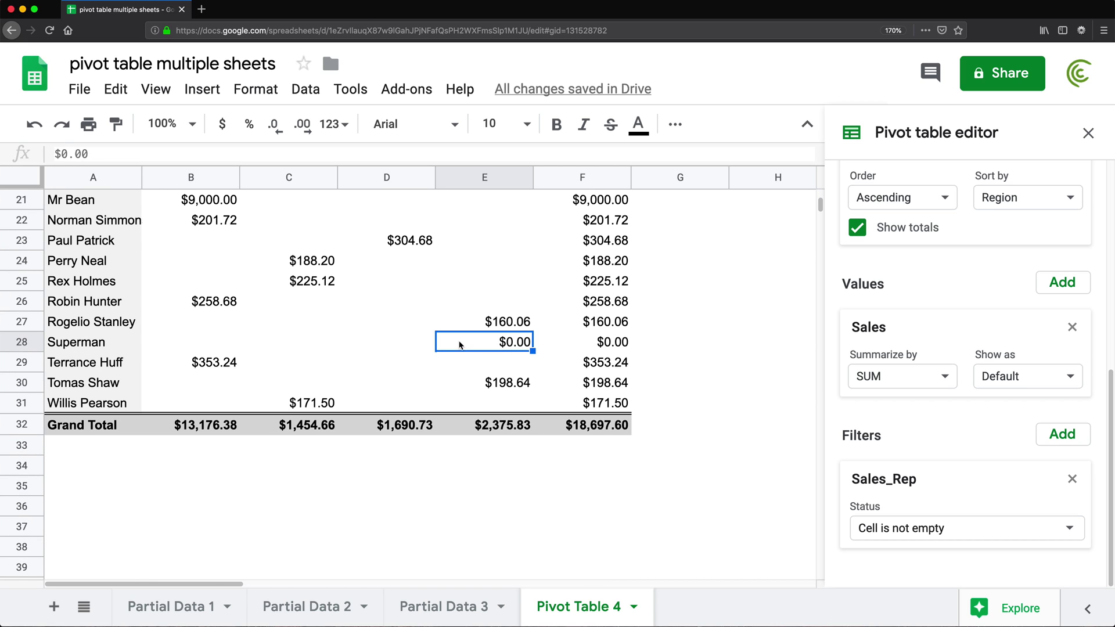
click(170, 607)
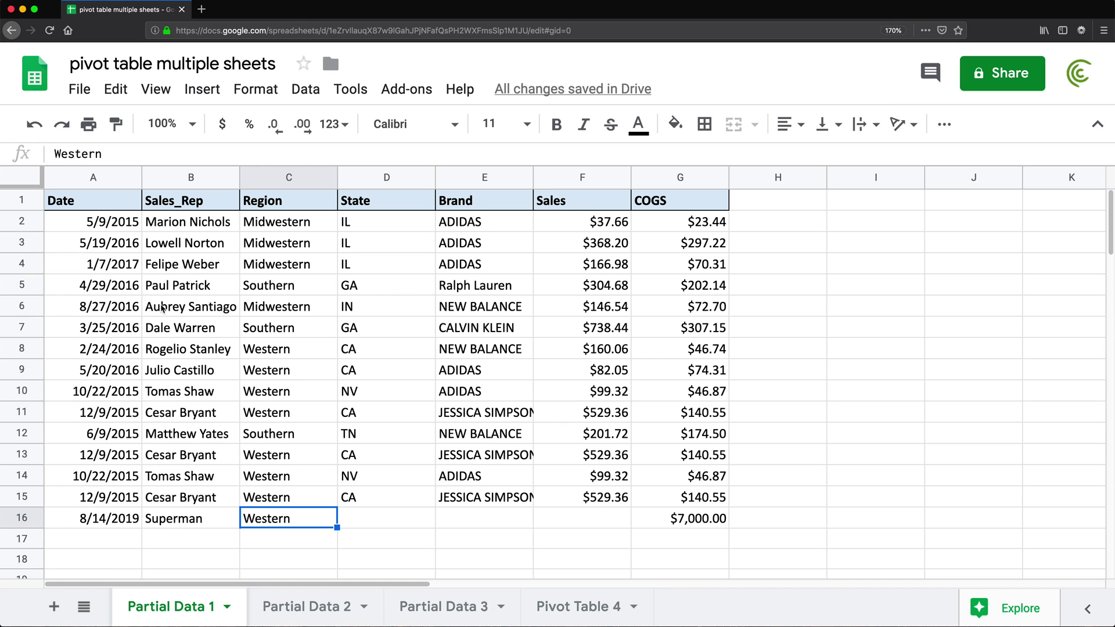
click(688, 515)
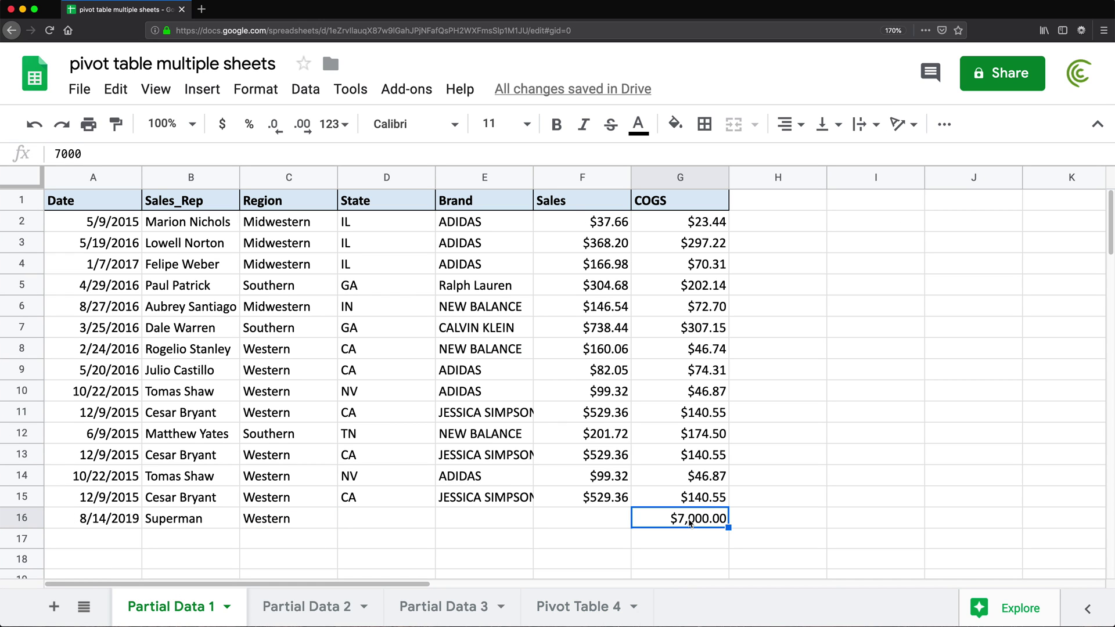
key(ctrl+c)
click(610, 523)
key(ctrl+v)
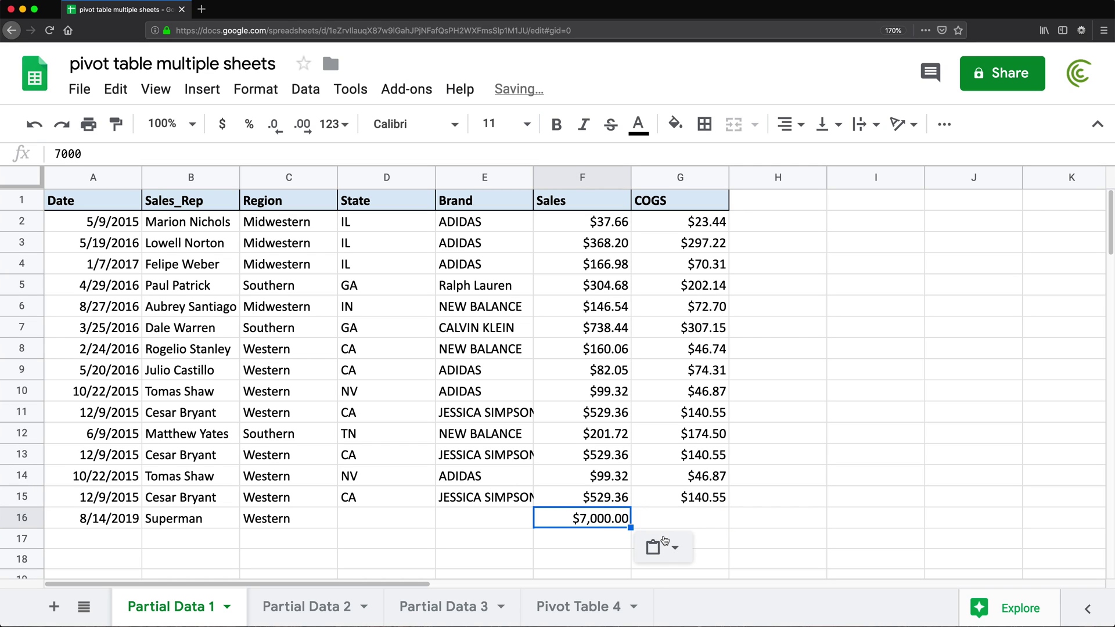
click(656, 522)
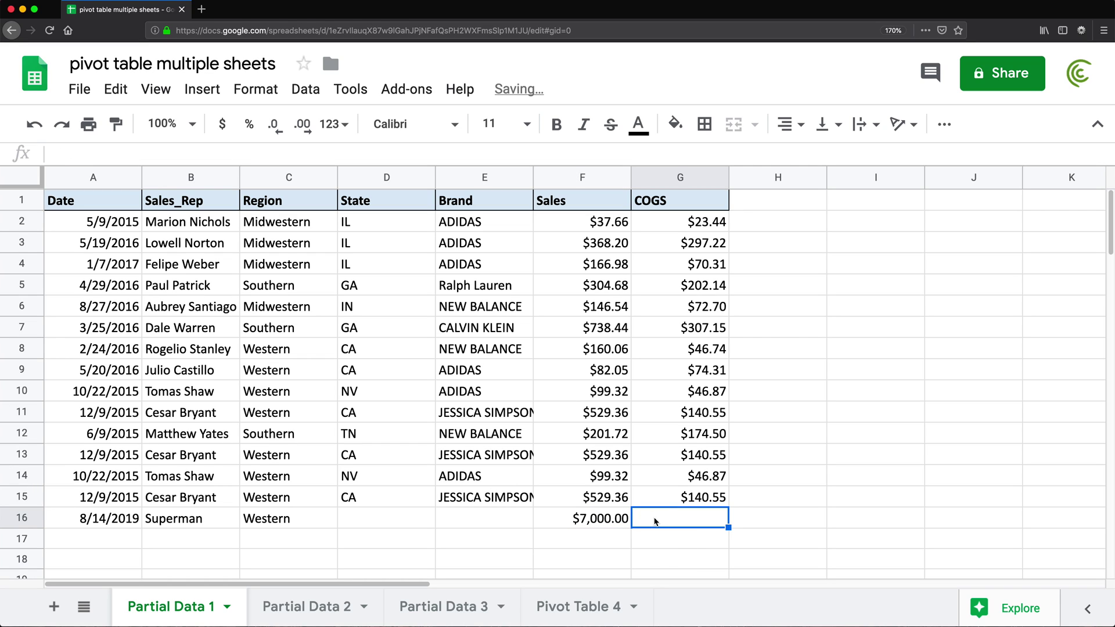
- Recheck Superman's Western sales in Pivot Table 4 and look over the sales rep rows above it
click(580, 606)
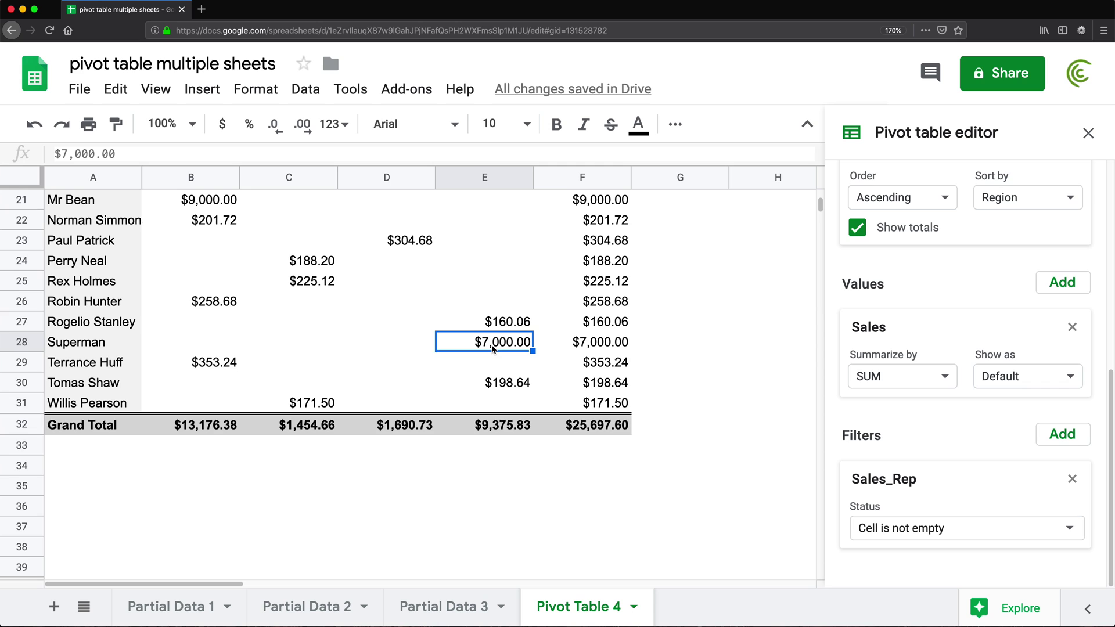
scroll(494, 360, up, 5)
scroll(498, 553, up, 5)
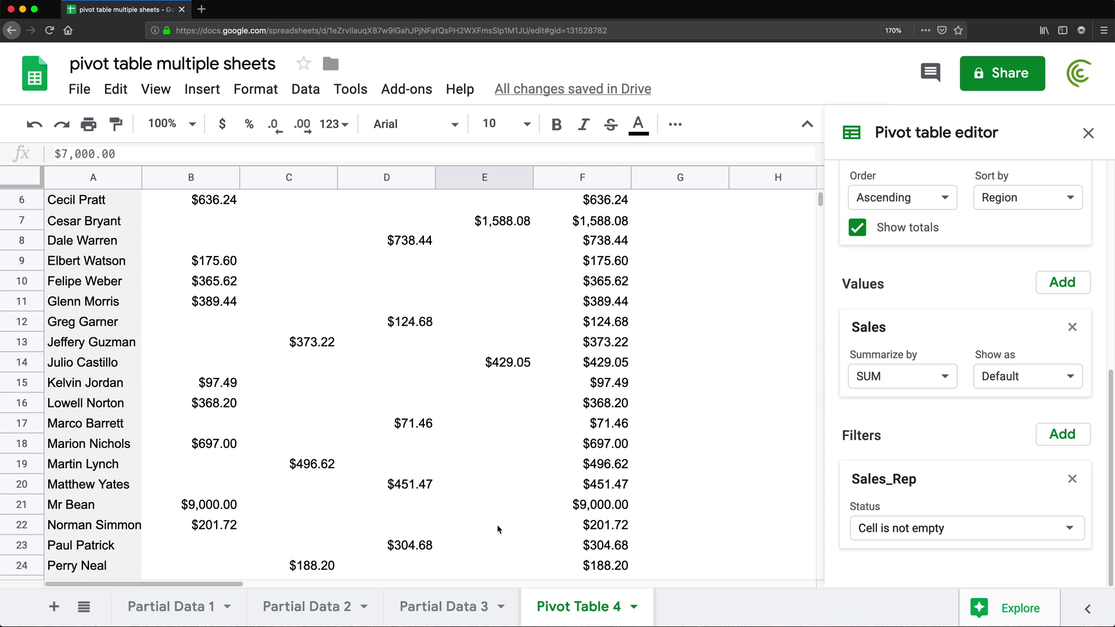